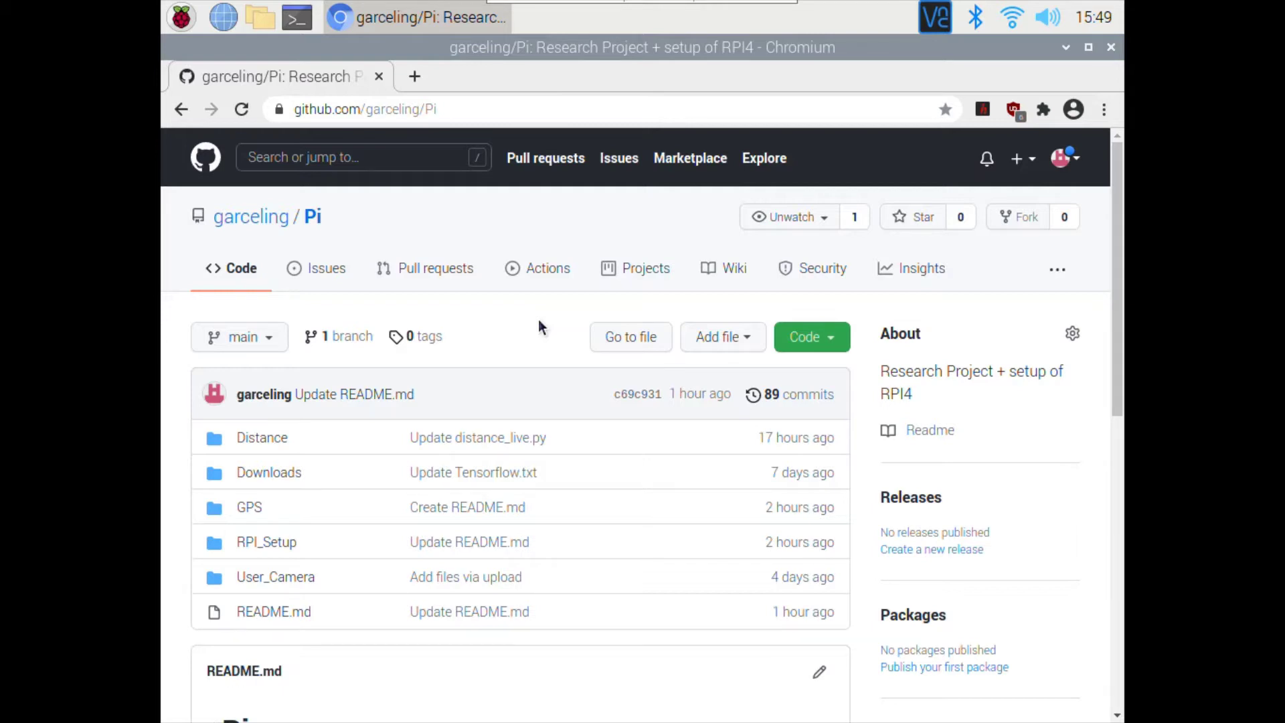
Open the Drowsiness_Detector folder inside User_Camera in the Pi repository and look over its files and README
{"action": "scroll", "coordinate": [537, 319], "scroll_direction": "down", "scroll_amount": 3}
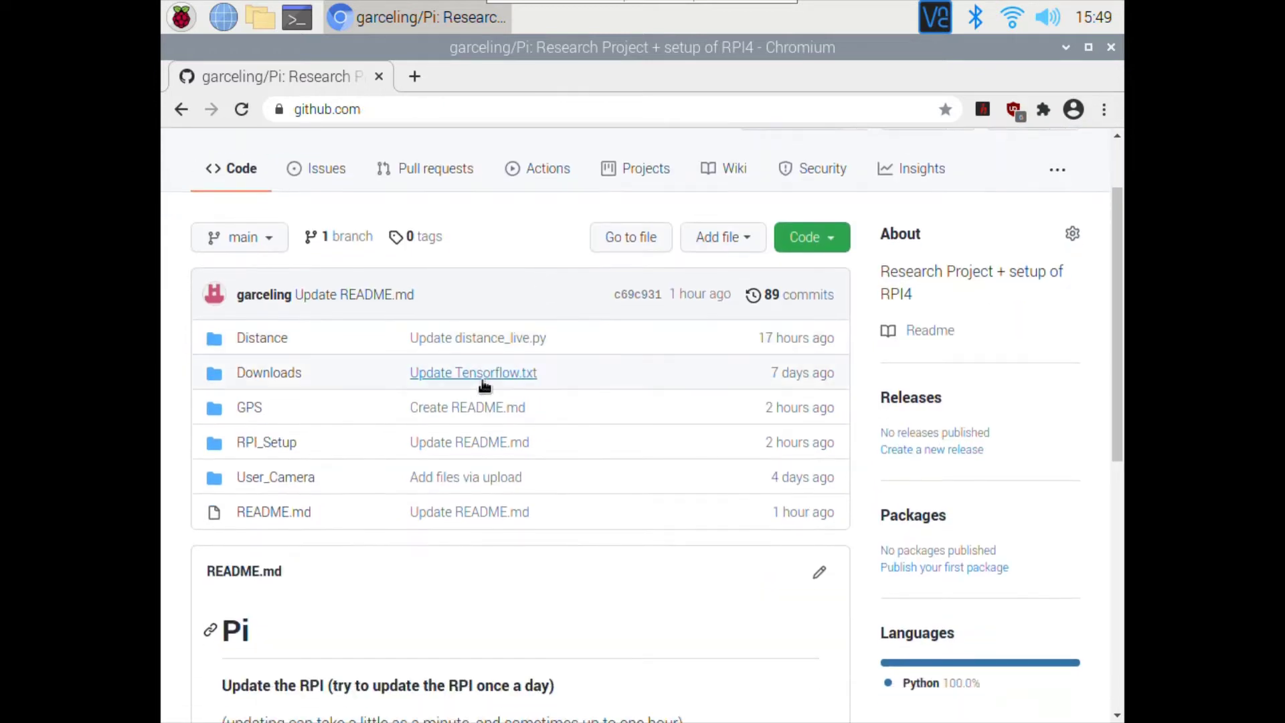
{"action": "left_click", "coordinate": [306, 477]}
{"action": "left_click", "coordinate": [332, 511]}
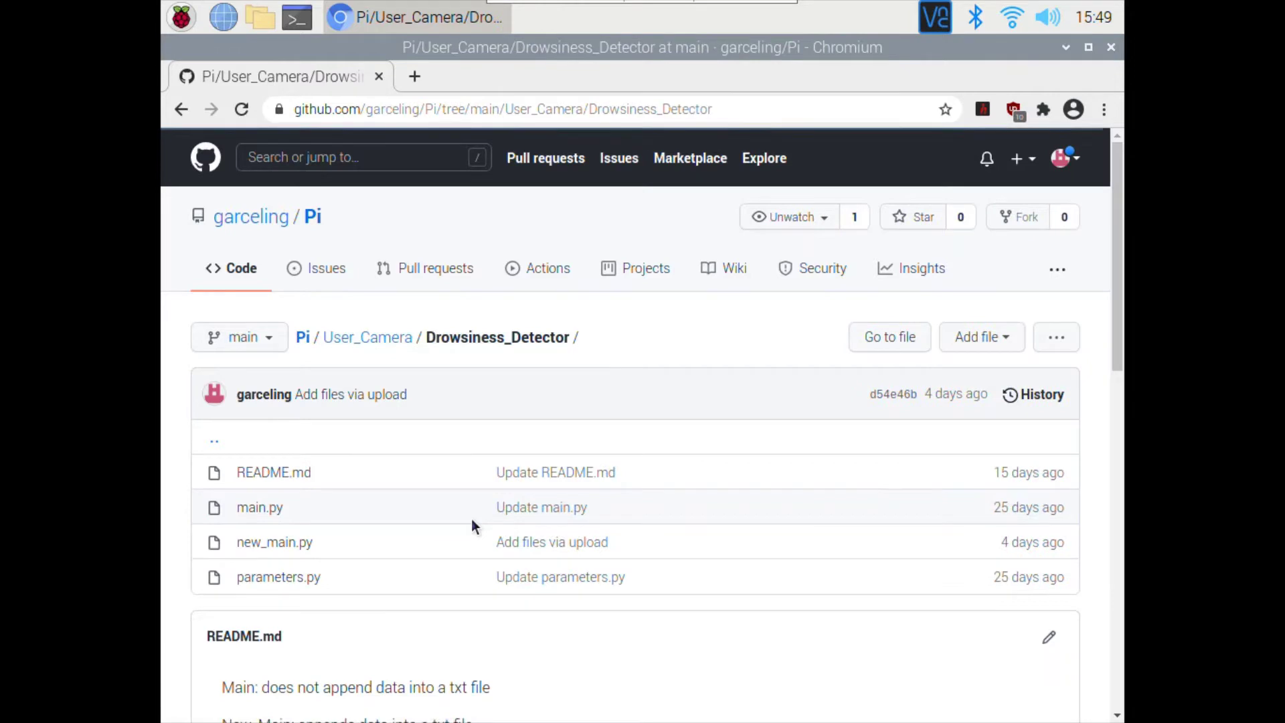
{"action": "scroll", "coordinate": [471, 519], "scroll_direction": "down", "scroll_amount": 5}
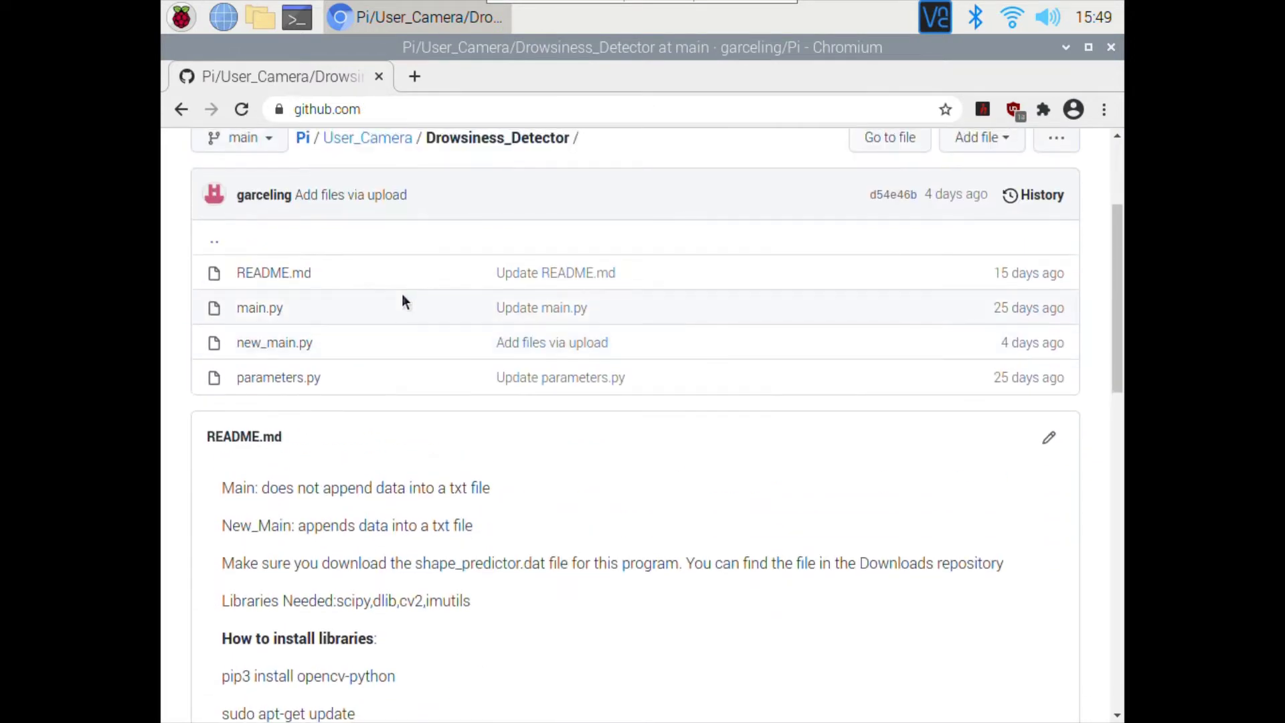
{"action": "scroll", "coordinate": [383, 260], "scroll_direction": "up", "scroll_amount": 3}
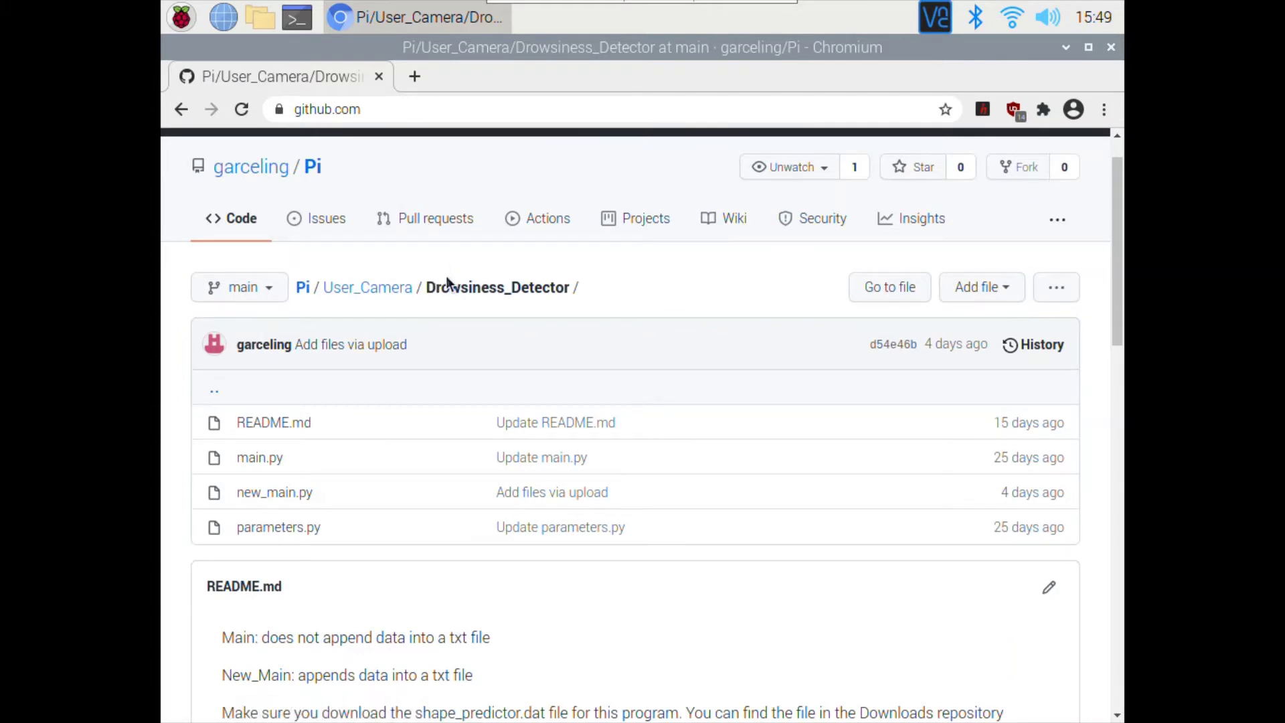
{"action": "scroll", "coordinate": [419, 323], "scroll_direction": "up", "scroll_amount": 1}
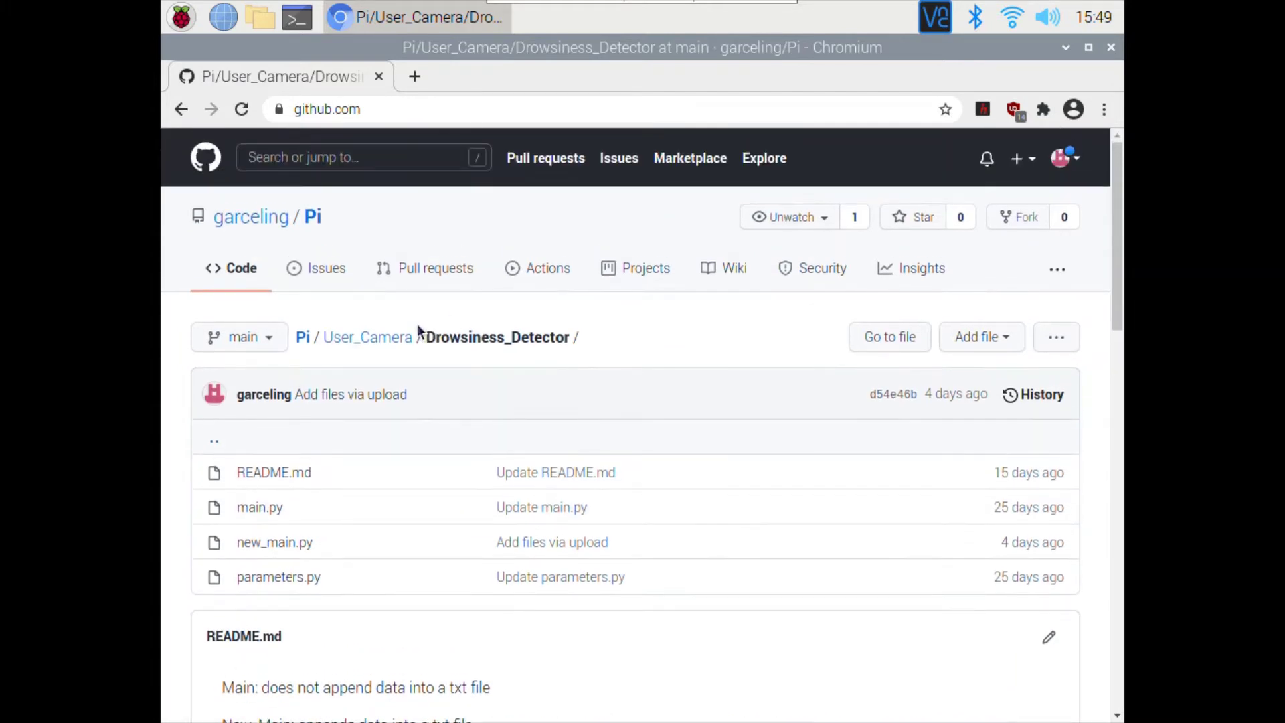
Open the bookmarked DownGit site in a new tab and copy the URL of the Drowsiness_Detector GitHub folder
{"action": "left_click", "coordinate": [414, 78]}
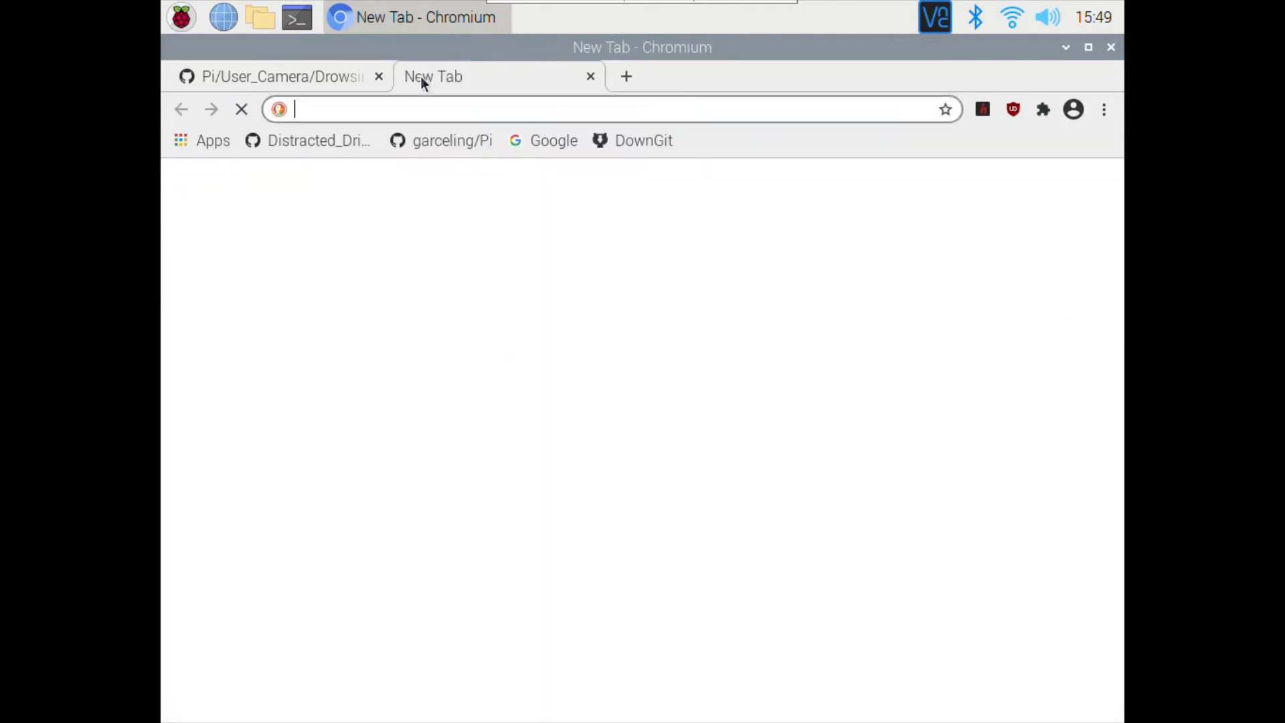
{"action": "left_click", "coordinate": [627, 142]}
{"action": "left_click", "coordinate": [330, 86]}
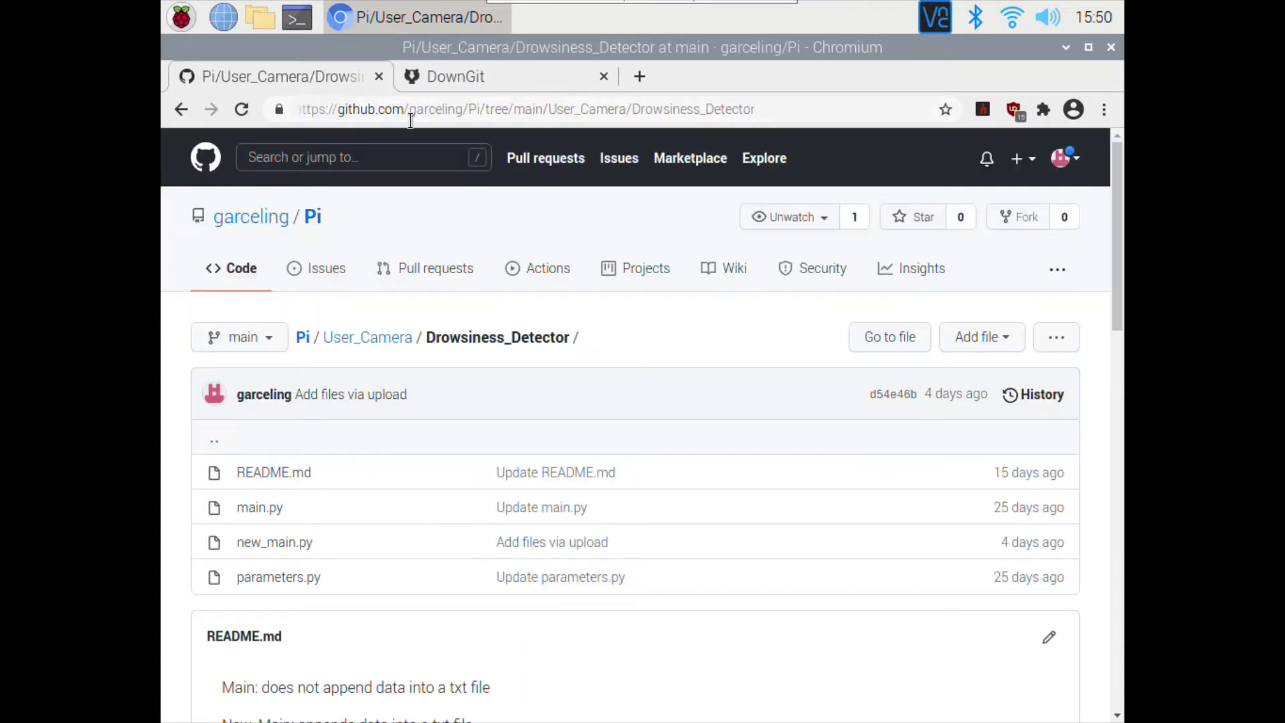
{"action": "right_click", "coordinate": [411, 119]}
{"action": "left_click", "coordinate": [492, 199]}
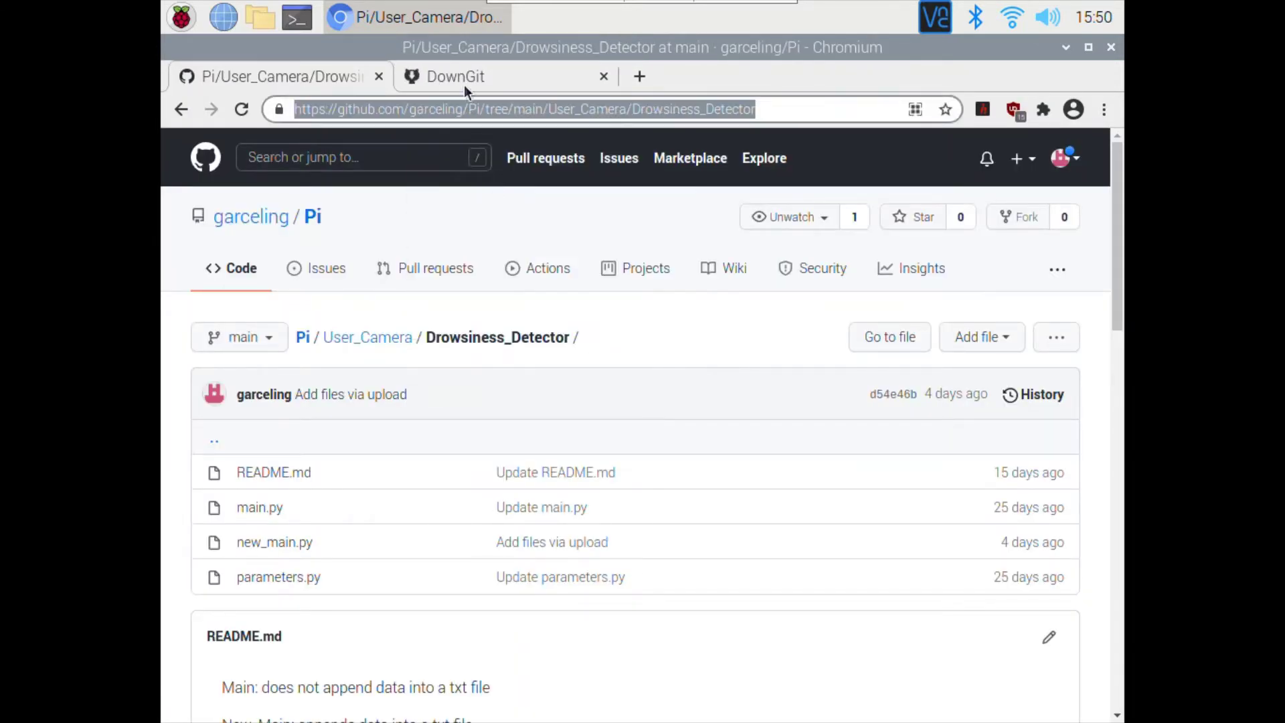
Paste the copied Drowsiness_Detector folder link into DownGit and download the folder as a zip
{"action": "left_click", "coordinate": [464, 86]}
{"action": "right_click", "coordinate": [538, 293]}
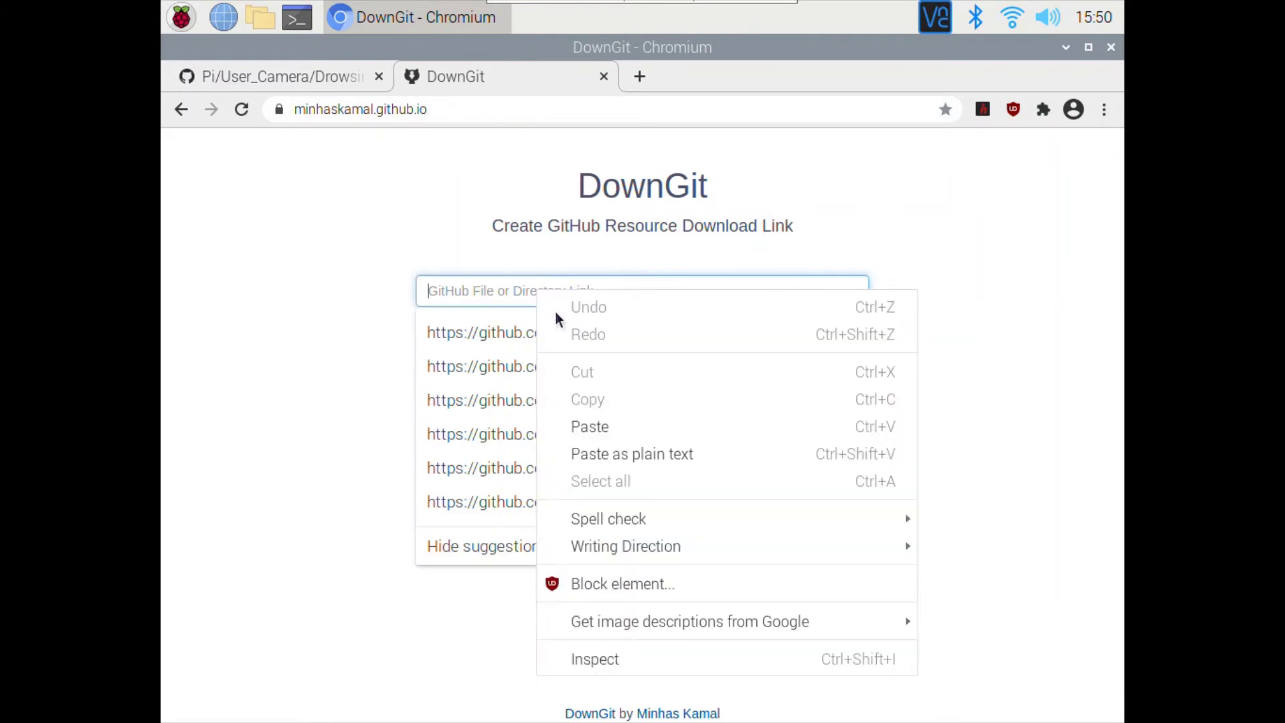
{"action": "left_click", "coordinate": [608, 432]}
{"action": "left_click", "coordinate": [1002, 345]}
{"action": "left_click", "coordinate": [694, 349]}
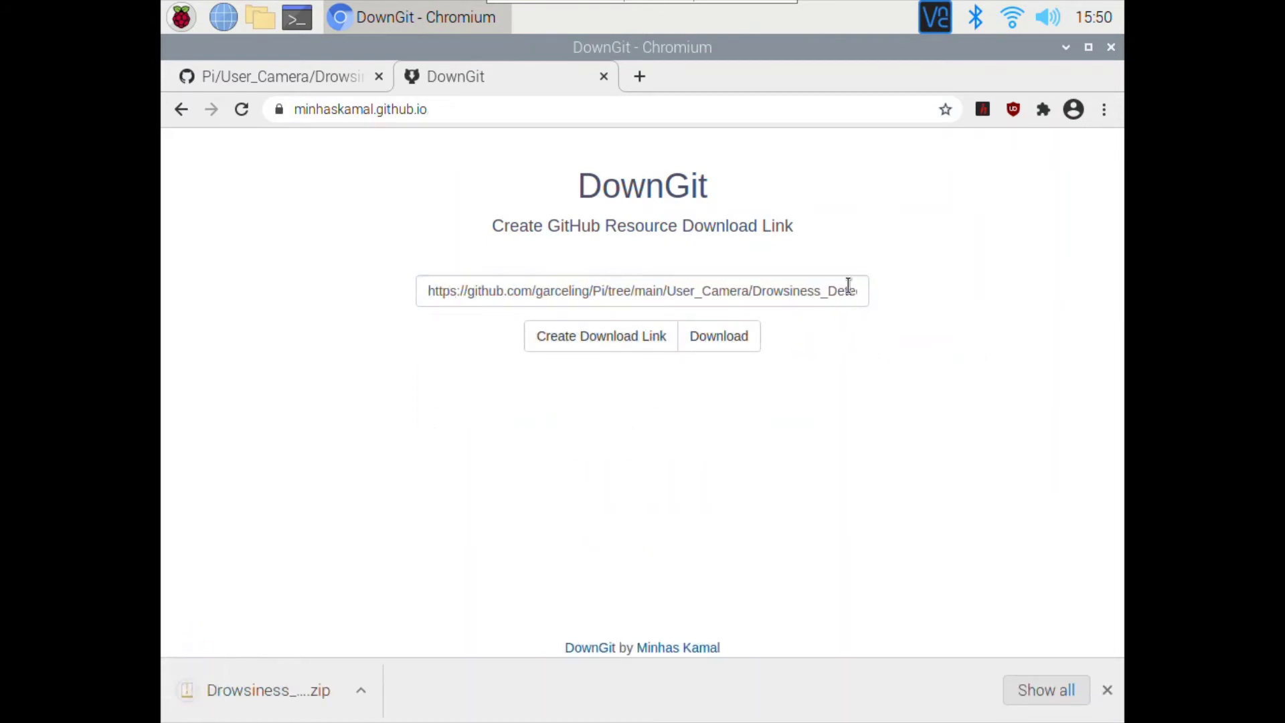
Go back to the Drowsiness_Detector page and review its README for the program variants, required libraries and install commands
{"action": "left_click", "coordinate": [1065, 48]}
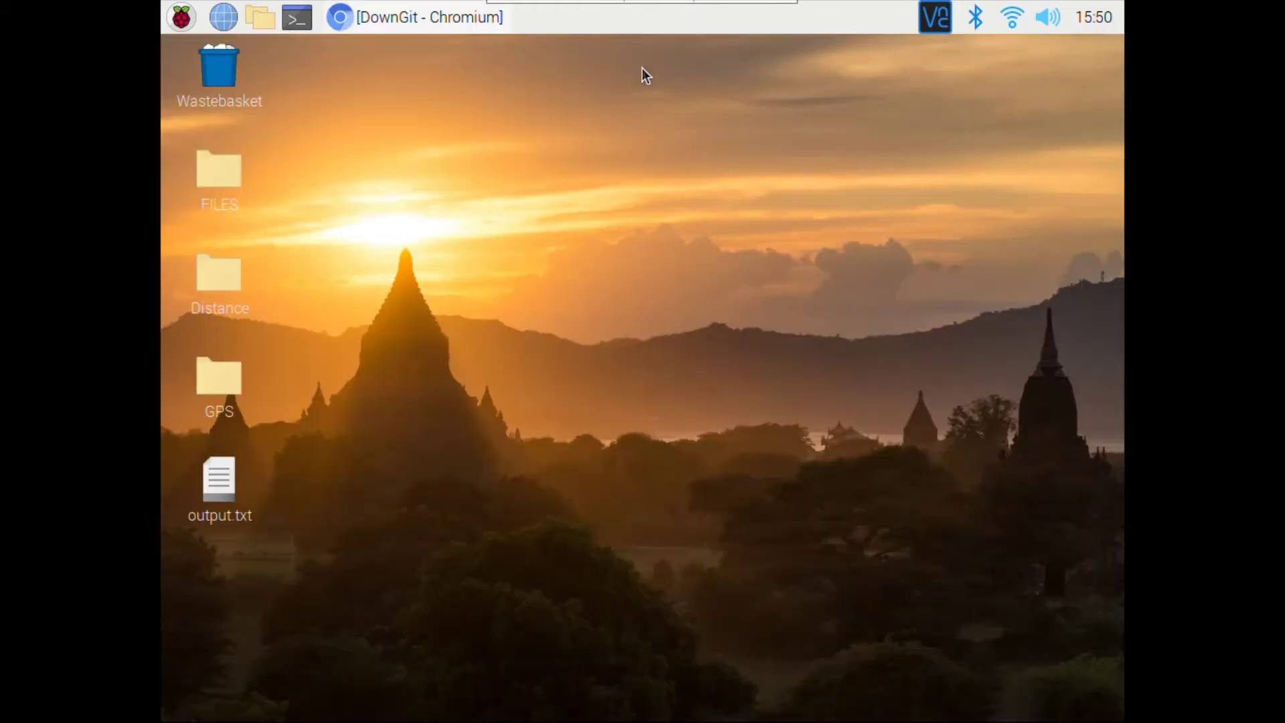
{"action": "left_click", "coordinate": [431, 23]}
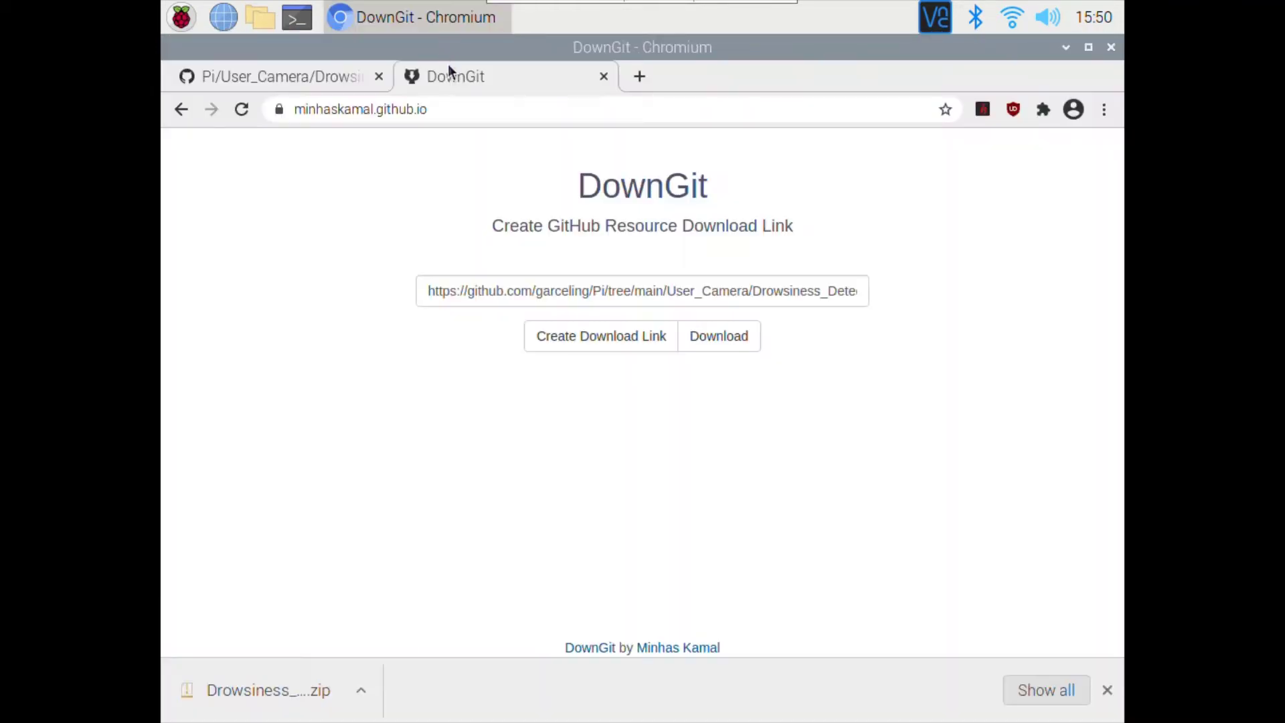
{"action": "left_click", "coordinate": [297, 78]}
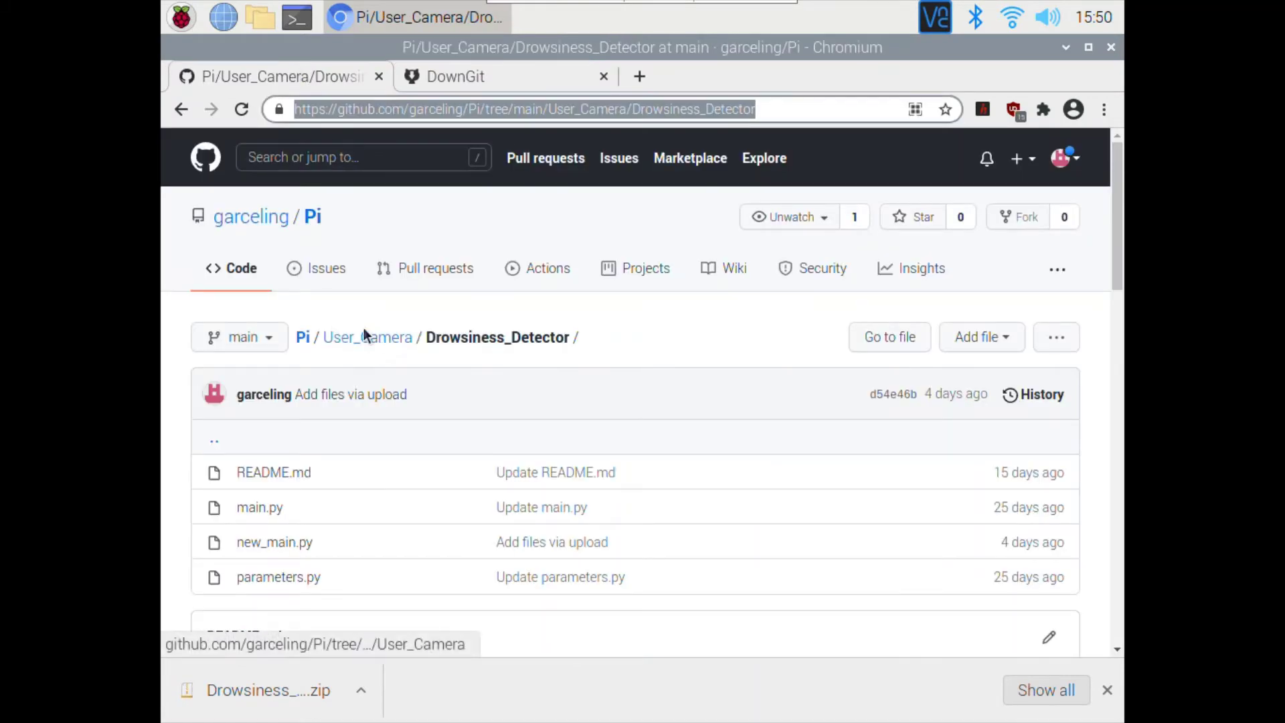
{"action": "scroll", "coordinate": [408, 344], "scroll_direction": "down", "scroll_amount": 3}
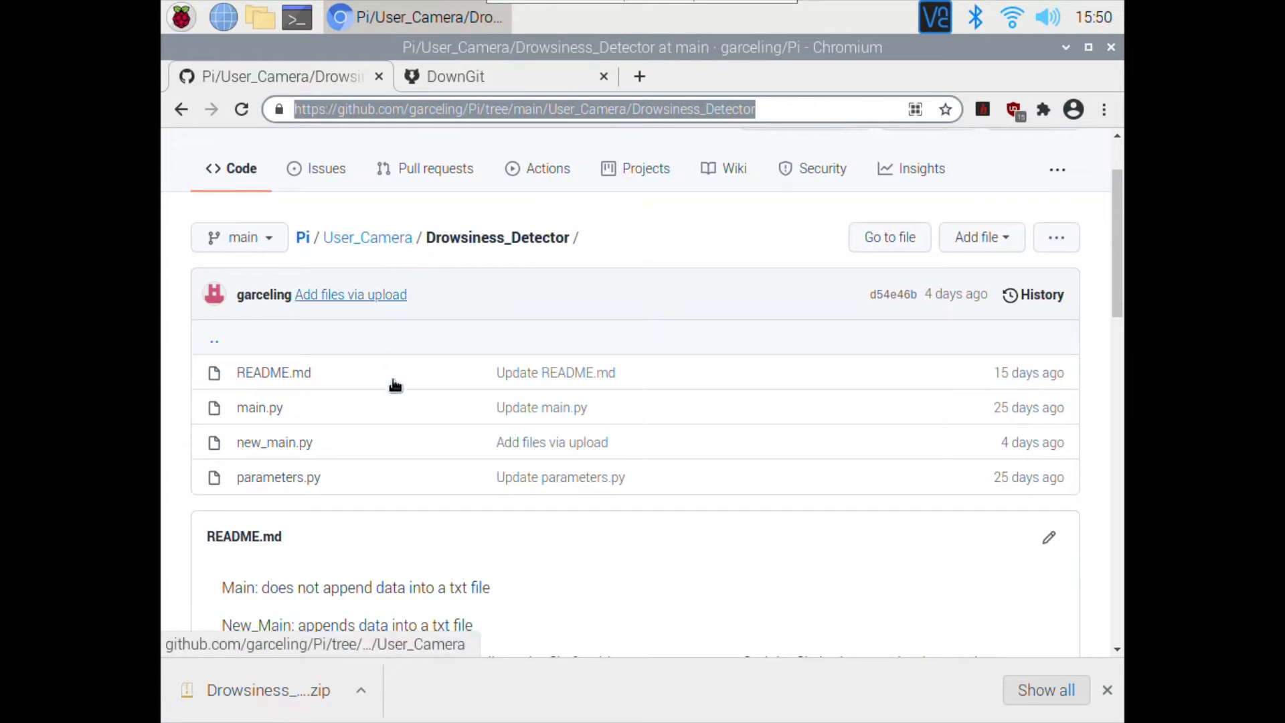
{"action": "scroll", "coordinate": [464, 479], "scroll_direction": "down", "scroll_amount": 3}
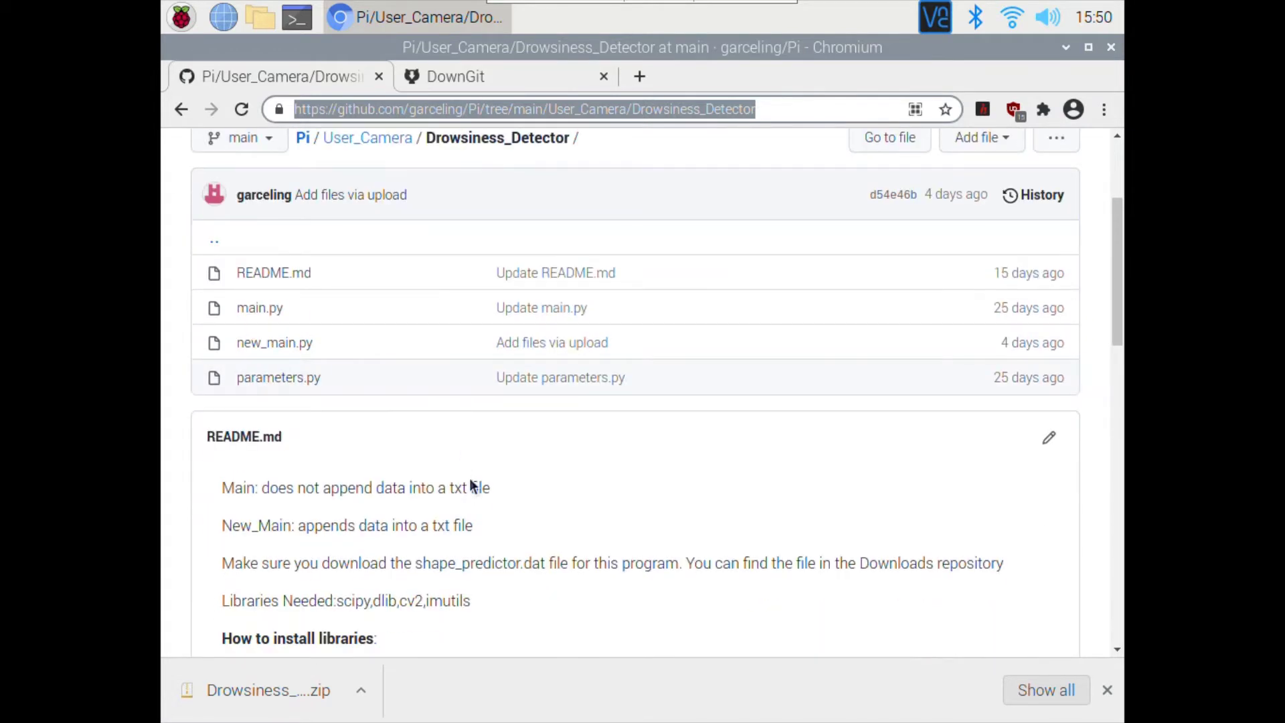
{"action": "scroll", "coordinate": [470, 487], "scroll_direction": "down", "scroll_amount": 3}
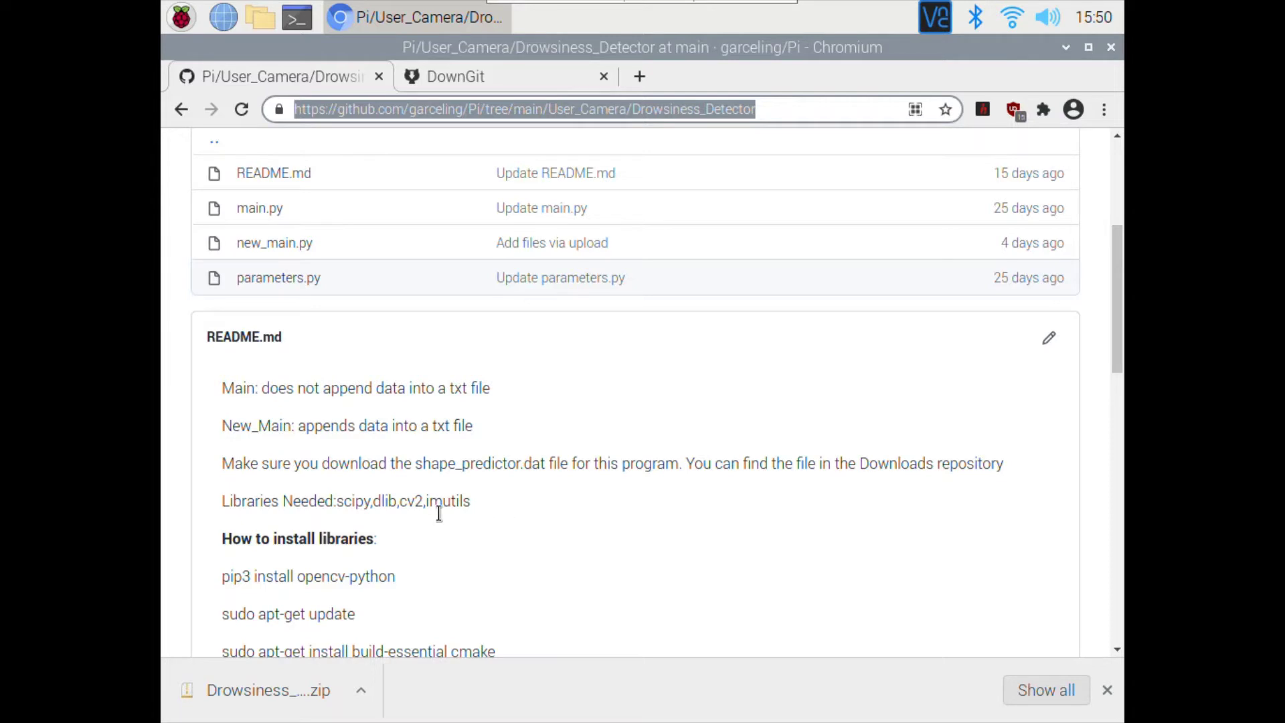
{"action": "left_click_drag", "start_coordinate": [428, 503], "coordinate": [400, 507]}
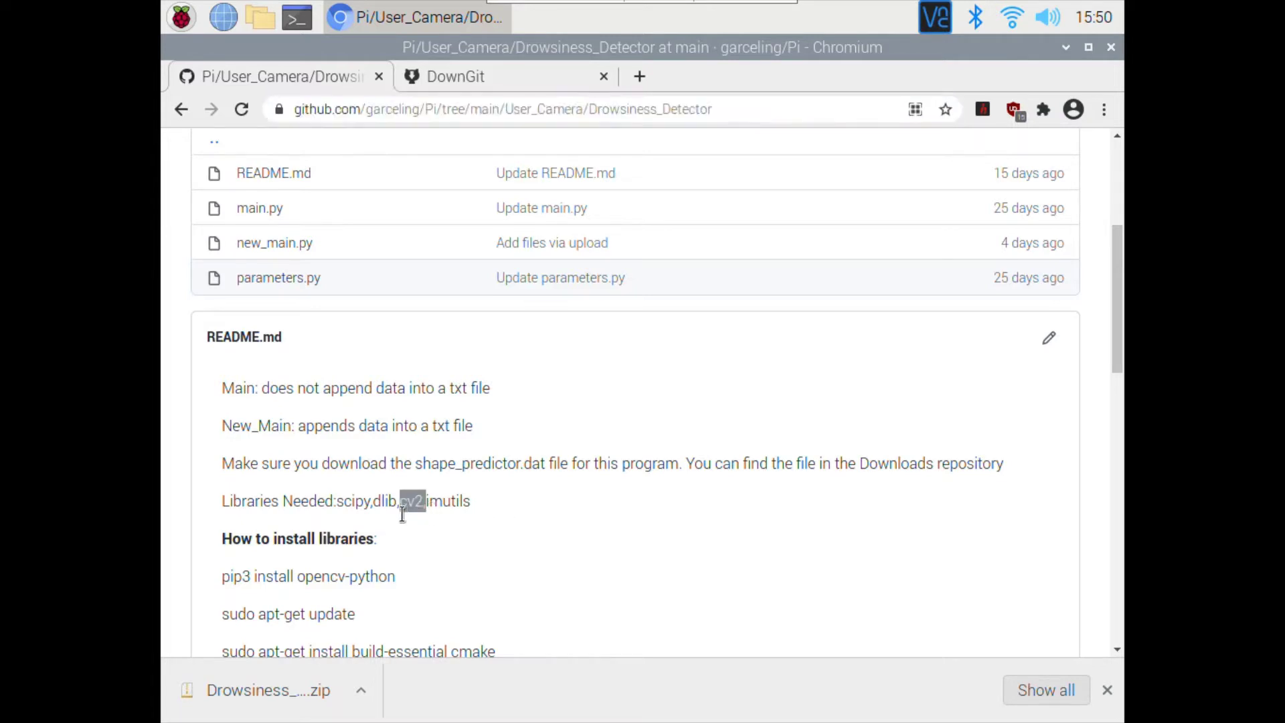
{"action": "left_click", "coordinate": [642, 509]}
Open OpenCV_Source.txt from the Pi repository's Downloads folder and examine its OpenCV build commands, including make -j4
{"action": "scroll", "coordinate": [642, 505], "scroll_direction": "up", "scroll_amount": 3}
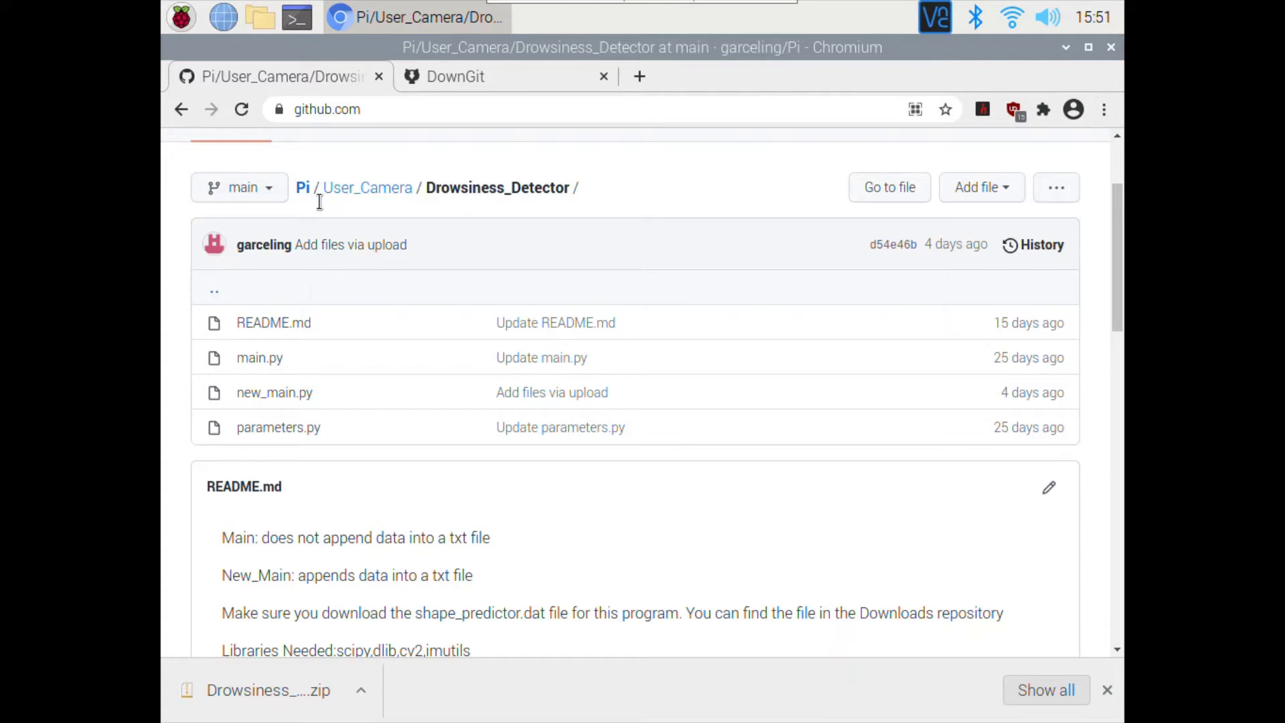
{"action": "left_click", "coordinate": [303, 189]}
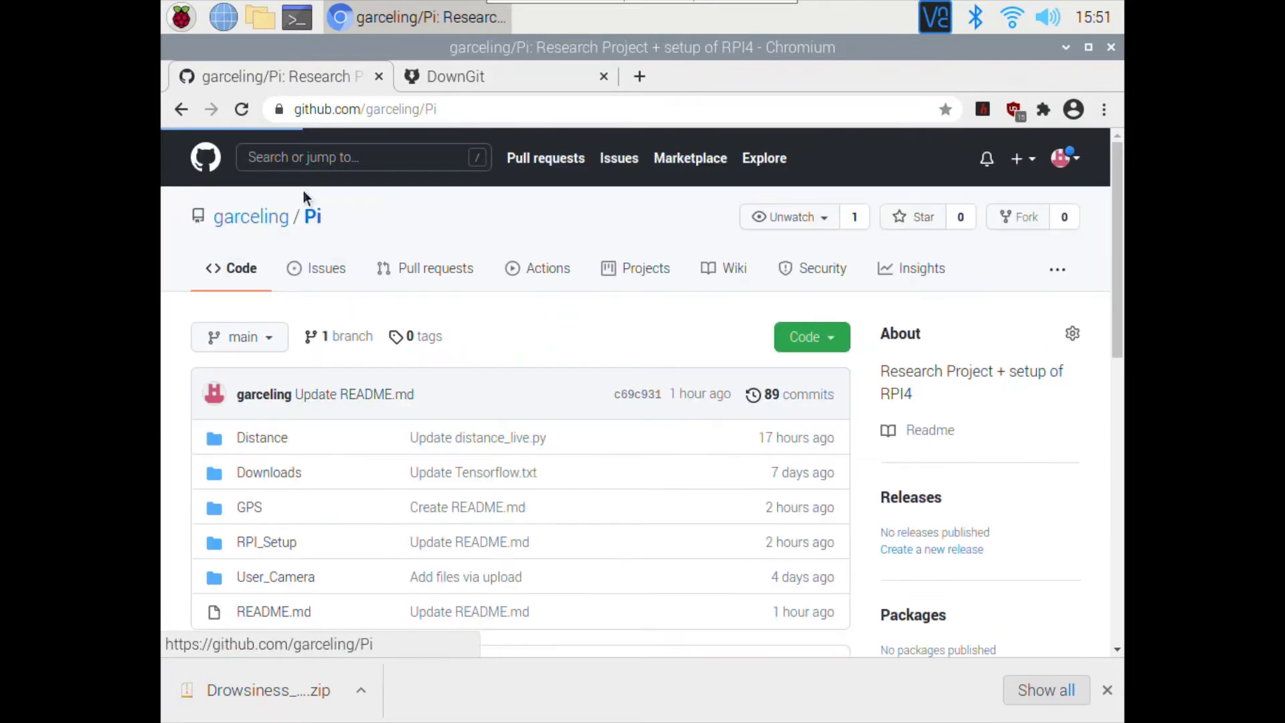
{"action": "left_click_drag", "start_coordinate": [299, 475], "coordinate": [289, 479]}
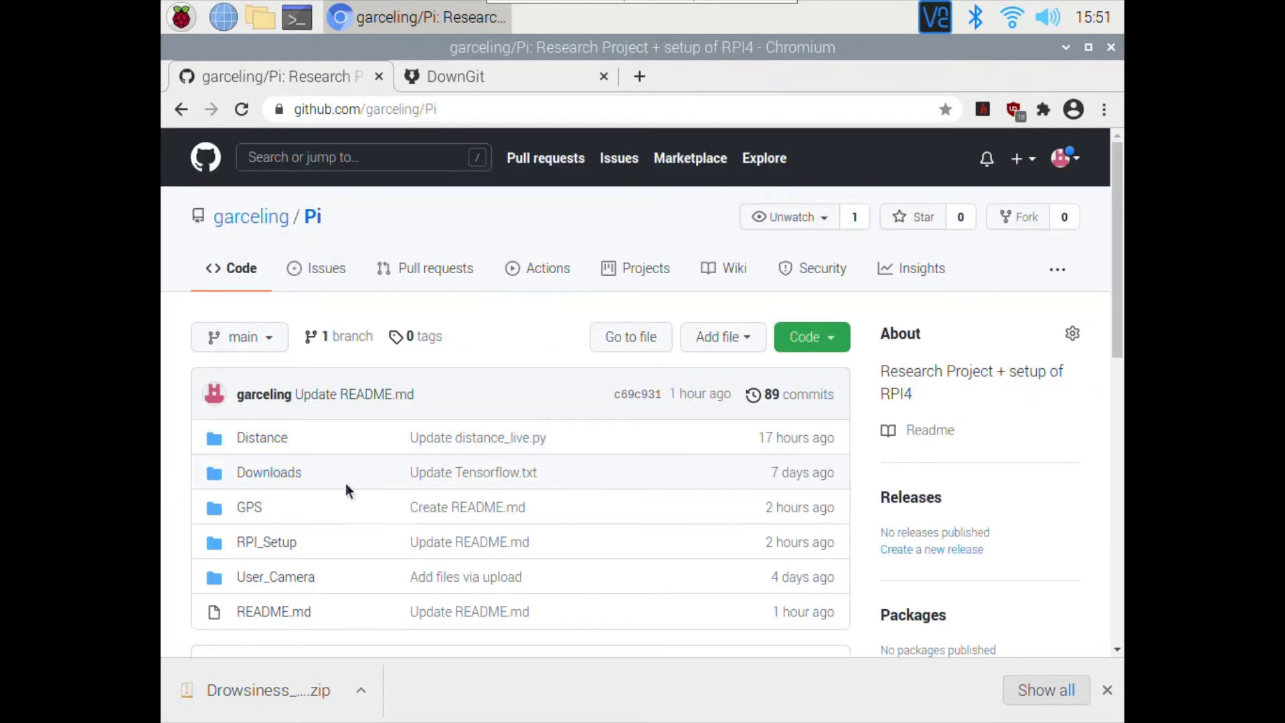
{"action": "left_click", "coordinate": [292, 475]}
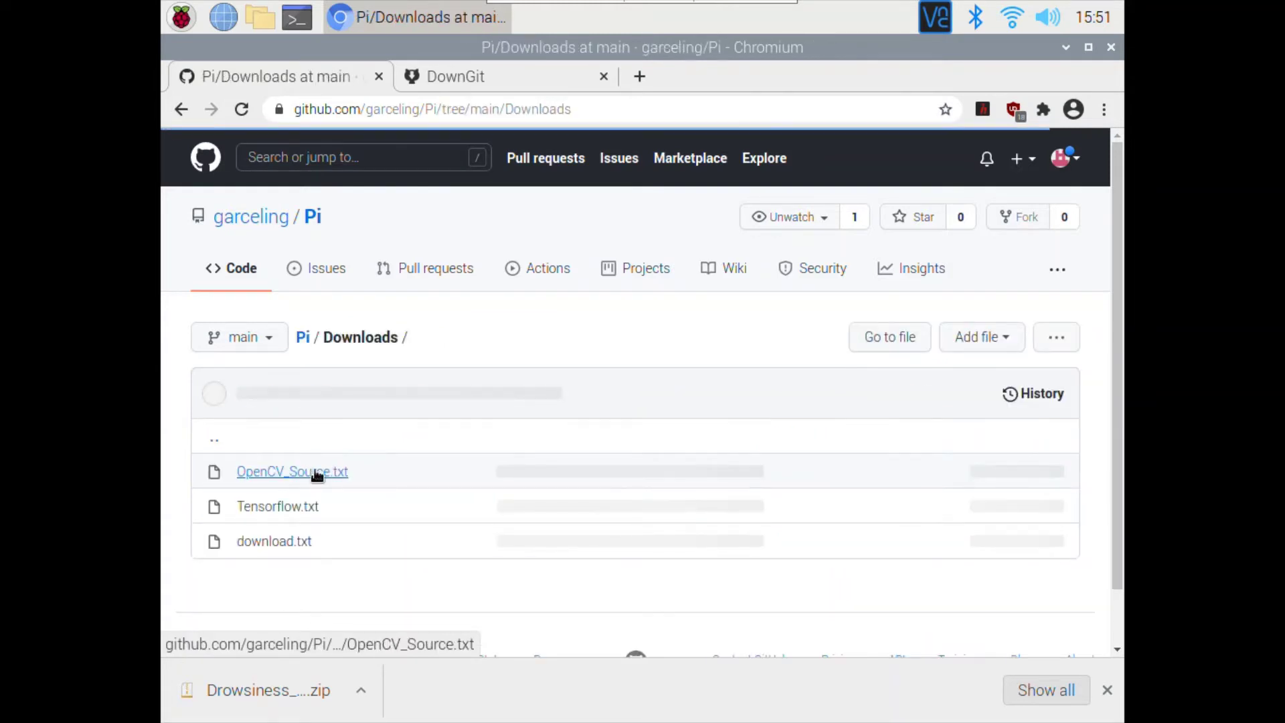
{"action": "left_click", "coordinate": [336, 478]}
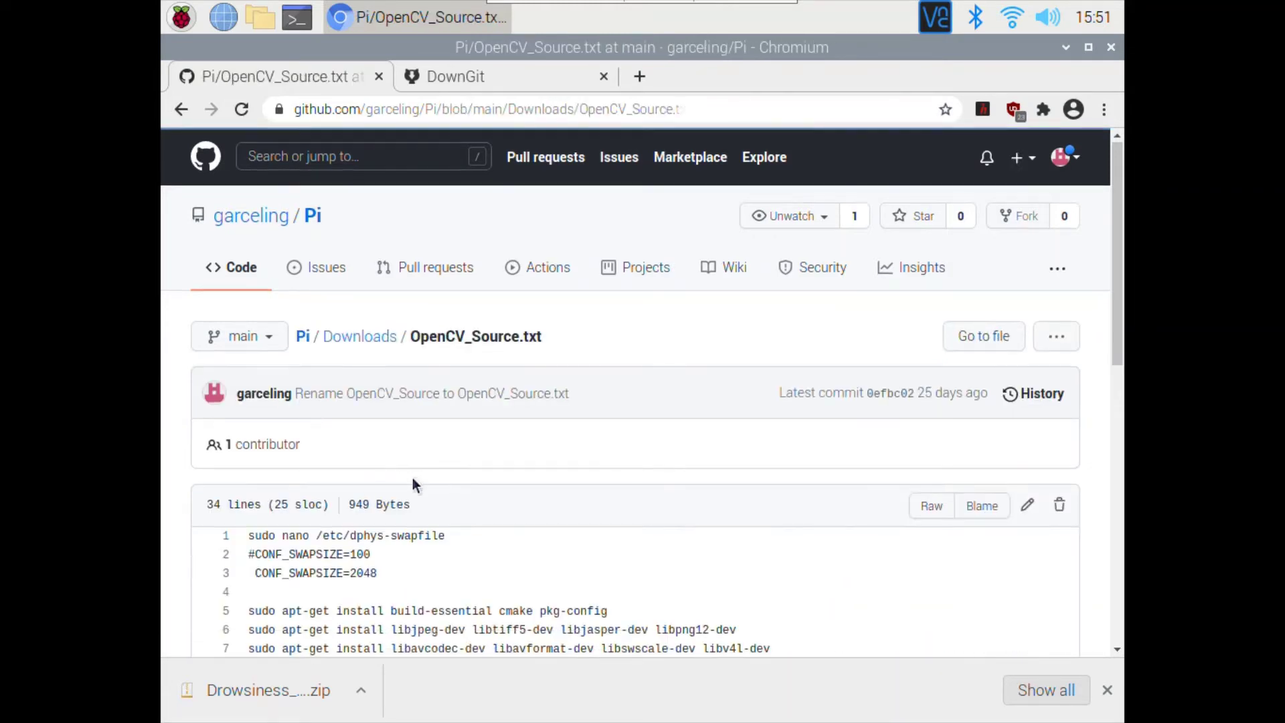
{"action": "scroll", "coordinate": [412, 476], "scroll_direction": "down", "scroll_amount": 4}
{"action": "scroll", "coordinate": [435, 402], "scroll_direction": "down", "scroll_amount": 6}
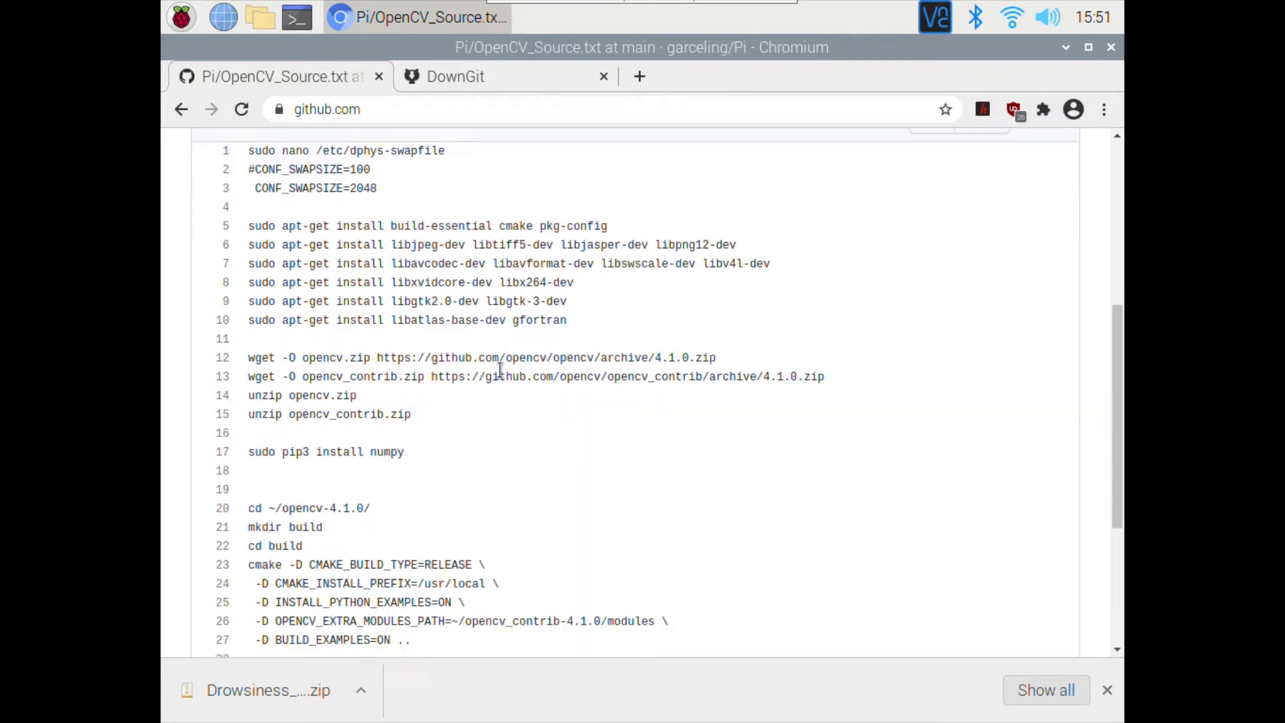
{"action": "left_click_drag", "start_coordinate": [351, 415], "coordinate": [246, 415]}
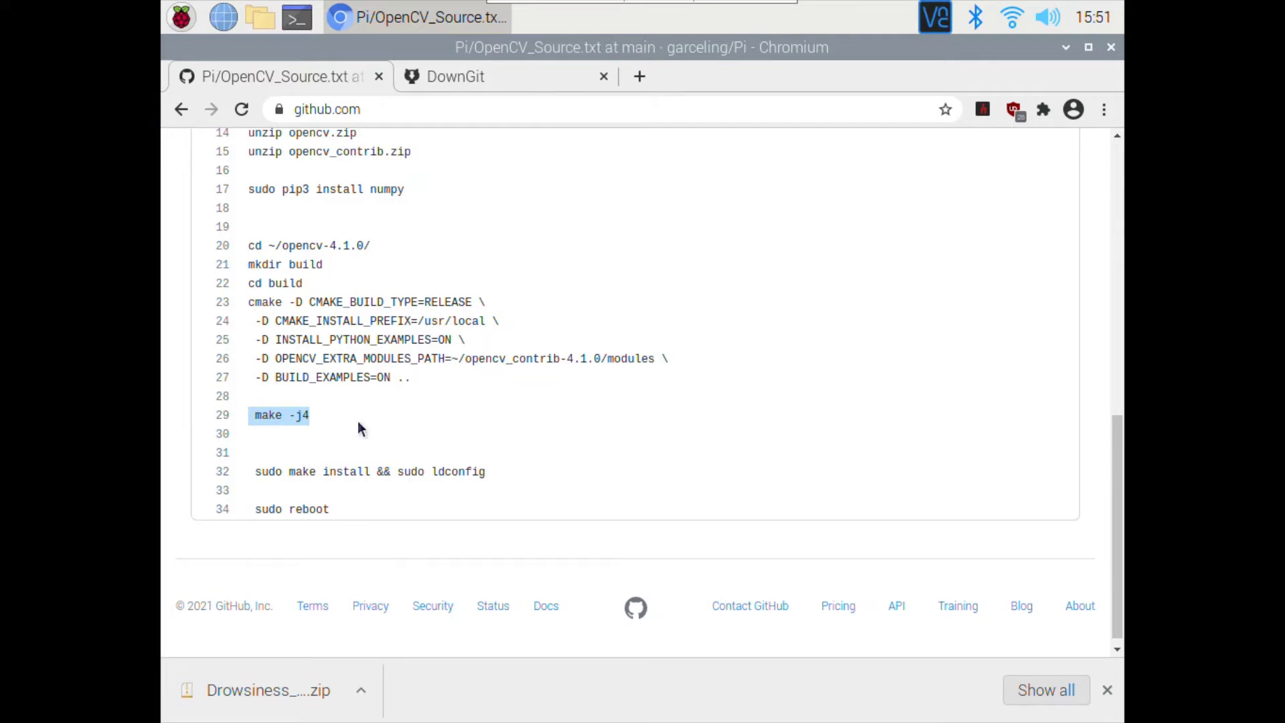
{"action": "scroll", "coordinate": [357, 421], "scroll_direction": "up", "scroll_amount": 8}
{"action": "scroll", "coordinate": [335, 241], "scroll_direction": "up", "scroll_amount": 3}
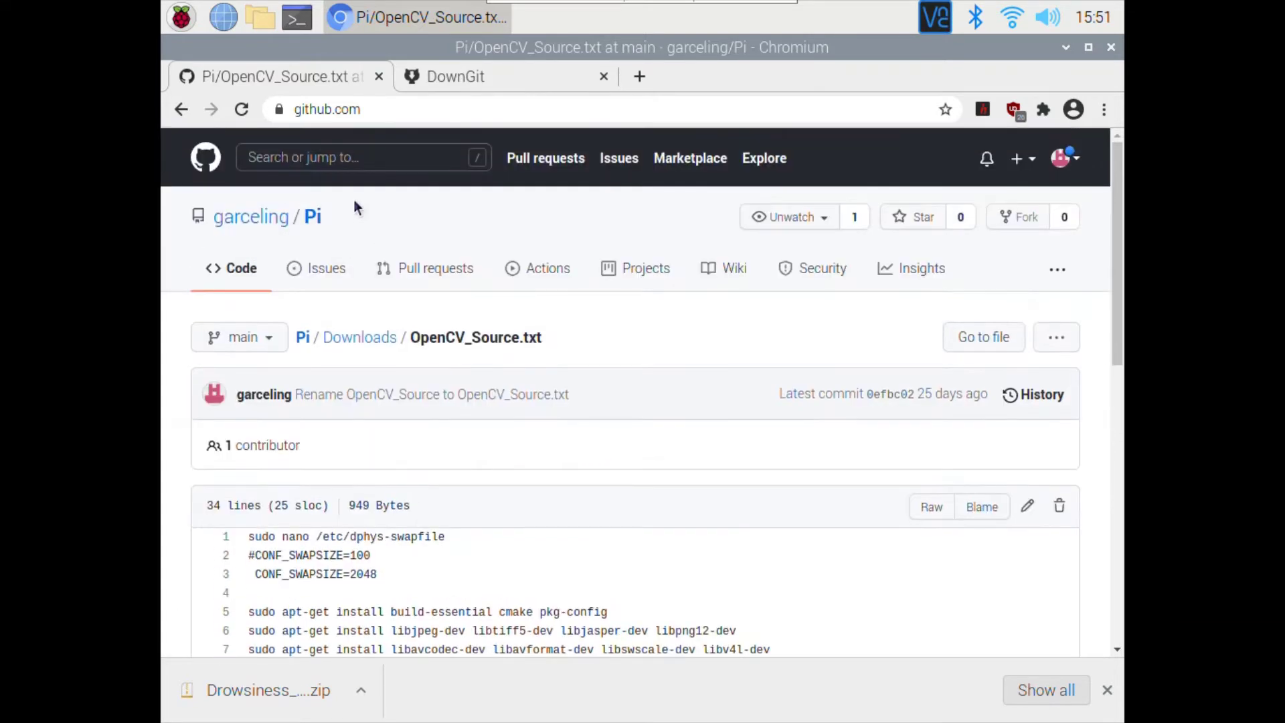
Reopen OpenCV_Source.txt by way of the repository's main page, skim its commands to the end and return to the Downloads folder
{"action": "left_click", "coordinate": [305, 338]}
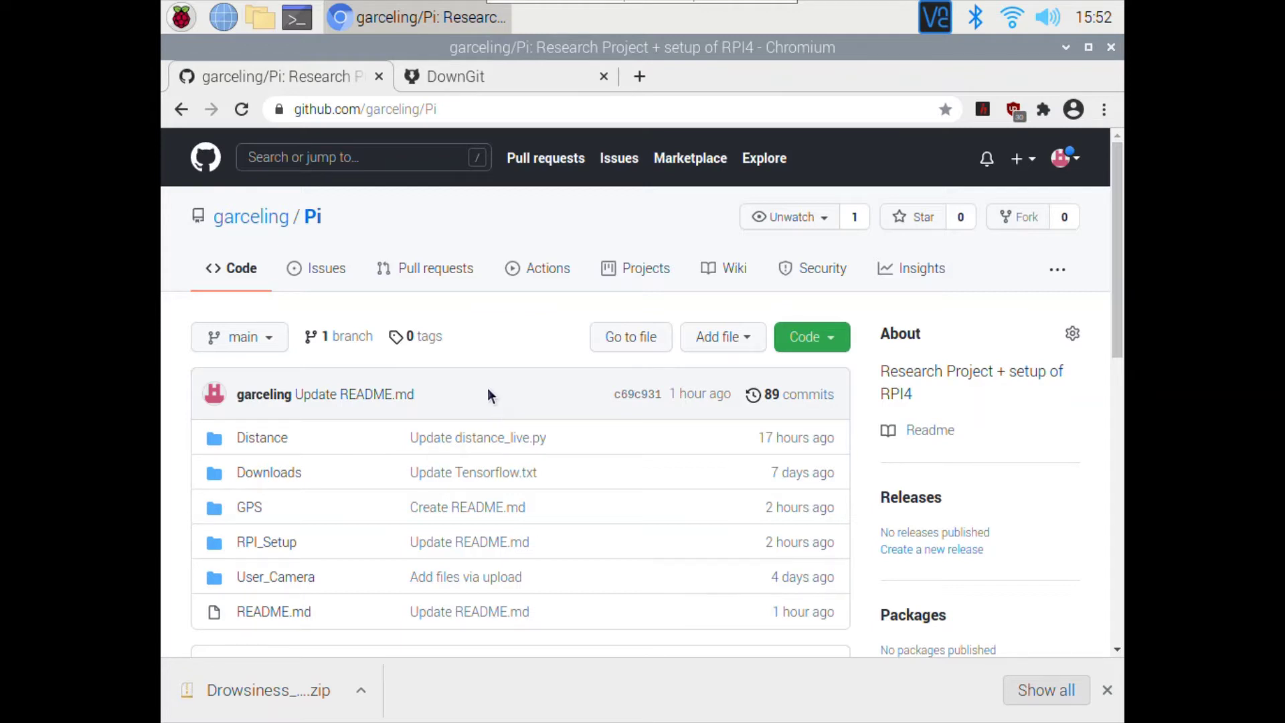
{"action": "left_click", "coordinate": [265, 472]}
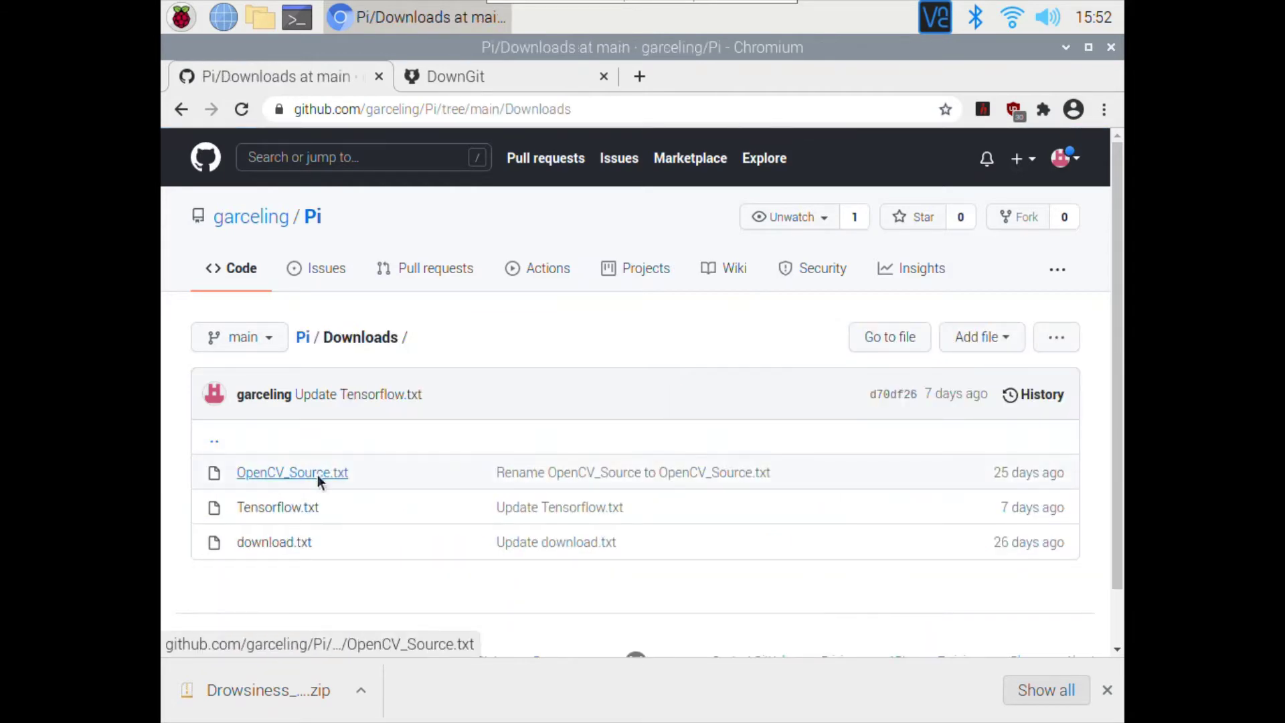
{"action": "left_click", "coordinate": [316, 477]}
{"action": "scroll", "coordinate": [443, 465], "scroll_direction": "down", "scroll_amount": 3}
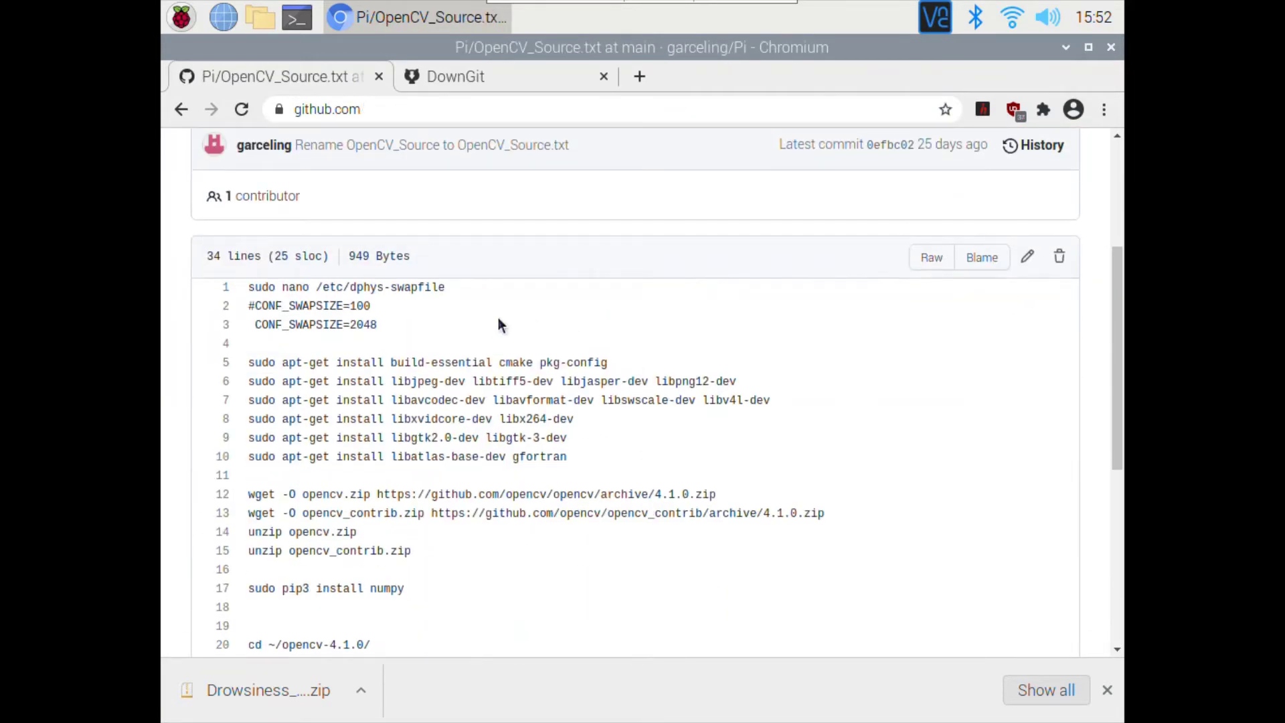
{"action": "scroll", "coordinate": [673, 419], "scroll_direction": "down", "scroll_amount": 5}
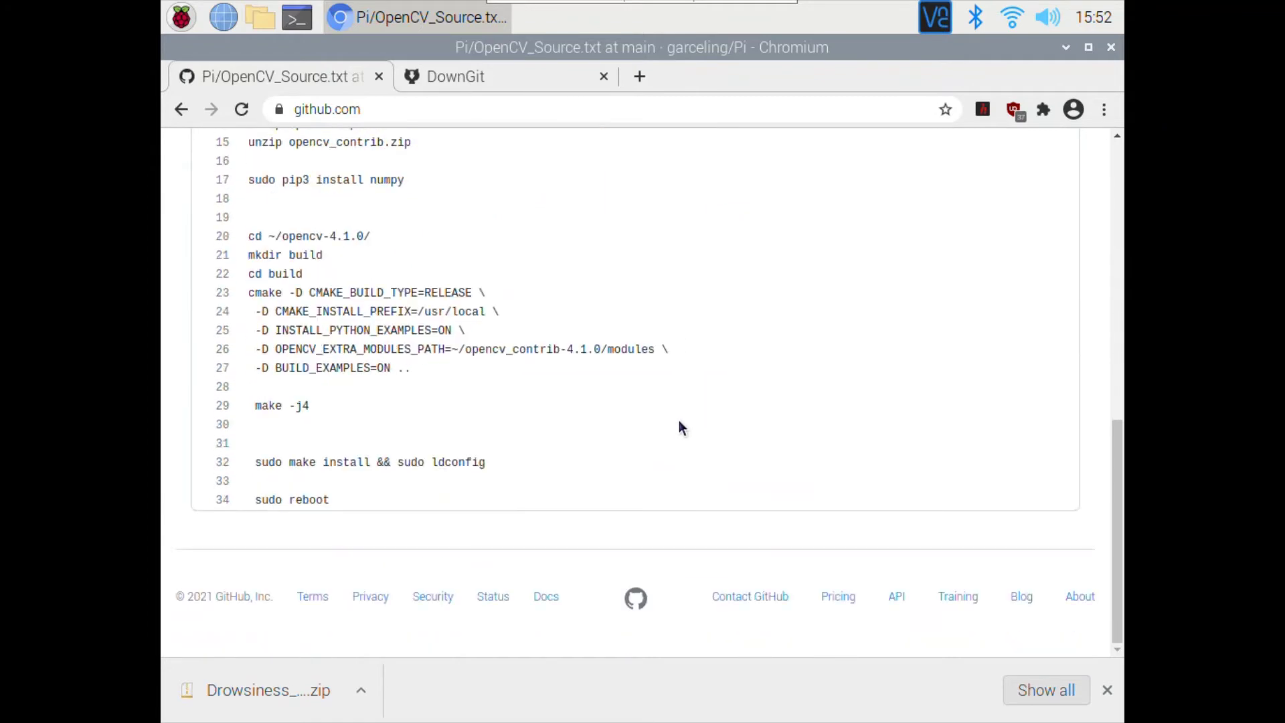
{"action": "scroll", "coordinate": [680, 427], "scroll_direction": "up", "scroll_amount": 3}
{"action": "scroll", "coordinate": [679, 421], "scroll_direction": "up", "scroll_amount": 3}
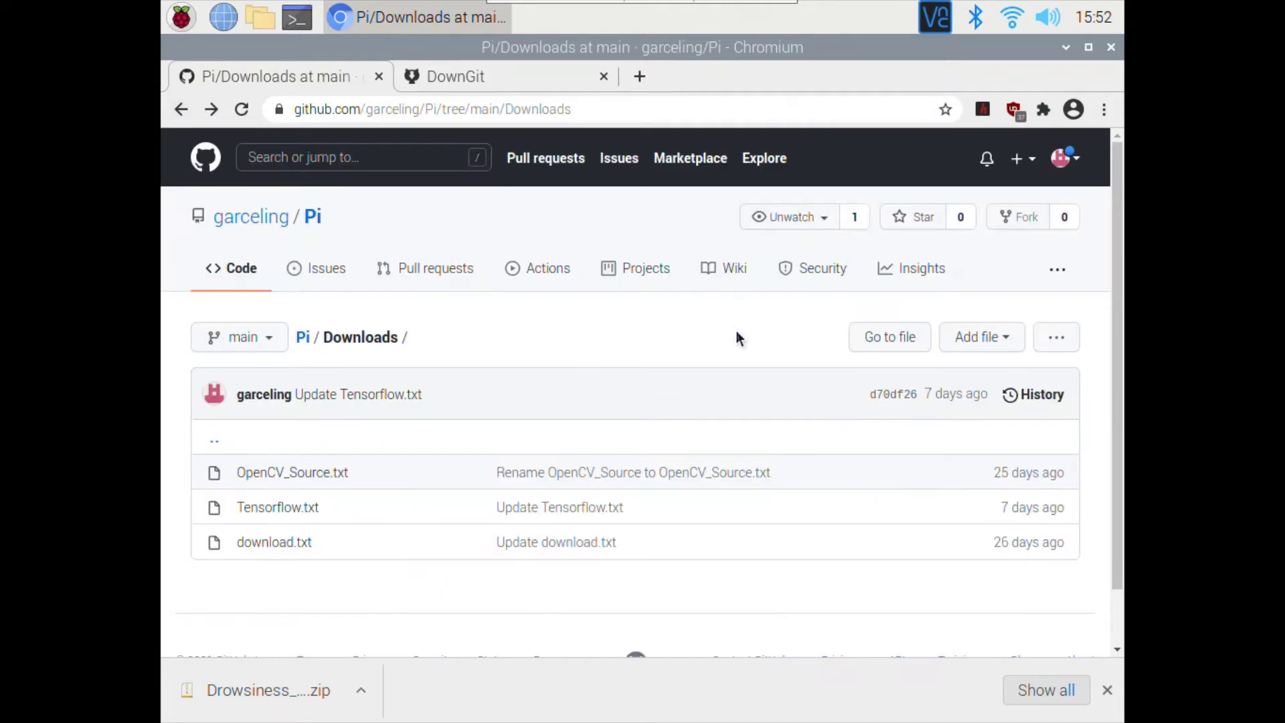
Return to the Pi repository's main page and read the README section on creating a virtual environment
{"action": "left_click", "coordinate": [303, 337]}
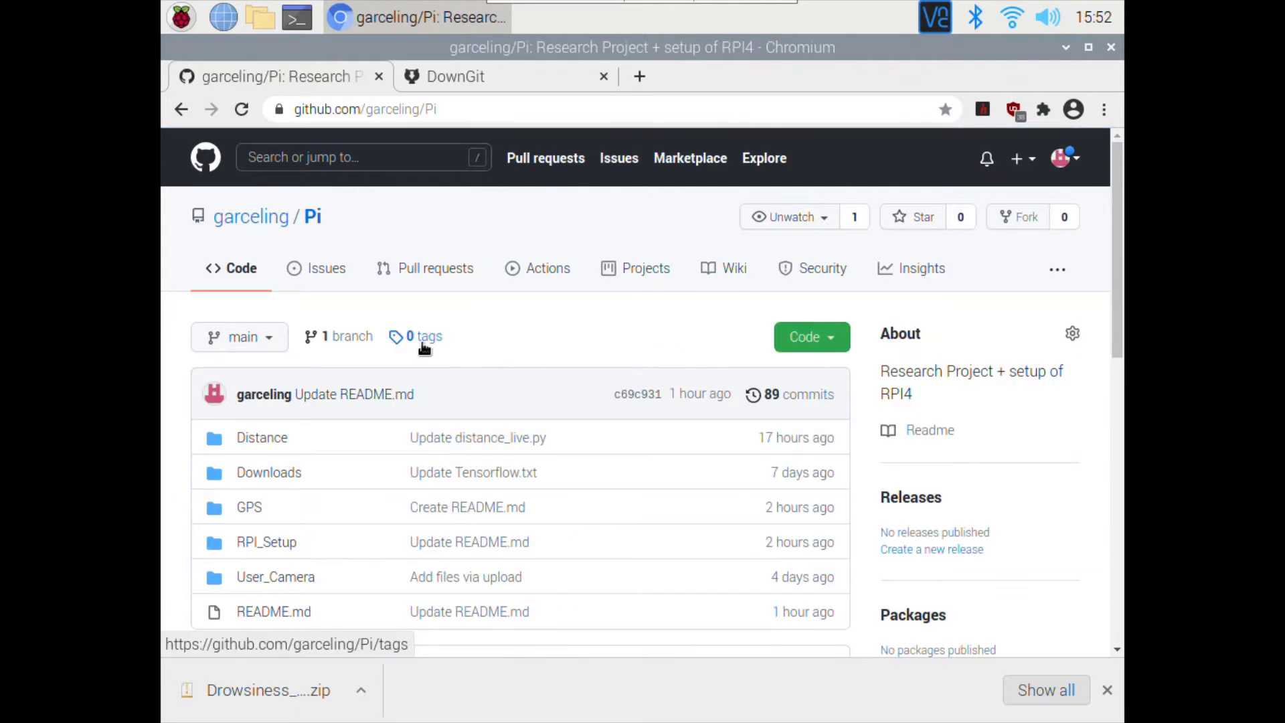
{"action": "scroll", "coordinate": [424, 347], "scroll_direction": "down", "scroll_amount": 3}
{"action": "scroll", "coordinate": [424, 347], "scroll_direction": "down", "scroll_amount": 3}
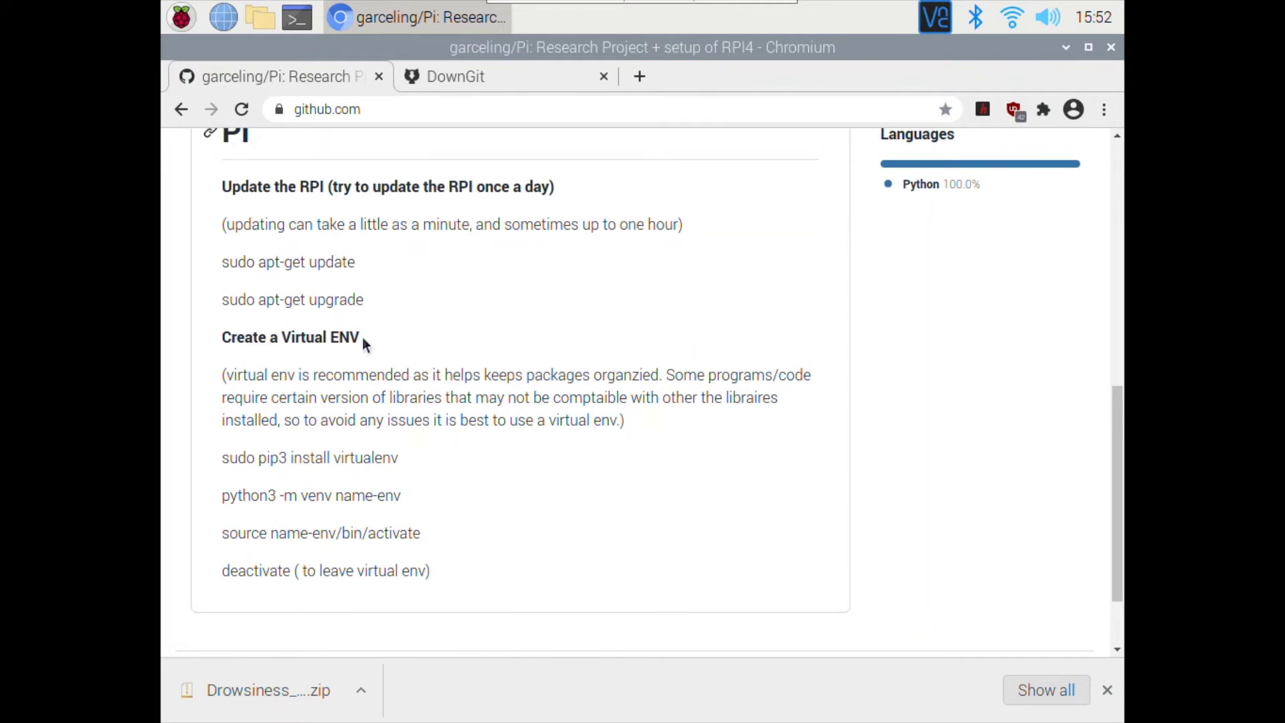
{"action": "left_click_drag", "start_coordinate": [350, 338], "coordinate": [292, 338]}
{"action": "left_click", "coordinate": [405, 333]}
{"action": "scroll", "coordinate": [417, 348], "scroll_direction": "up", "scroll_amount": 5}
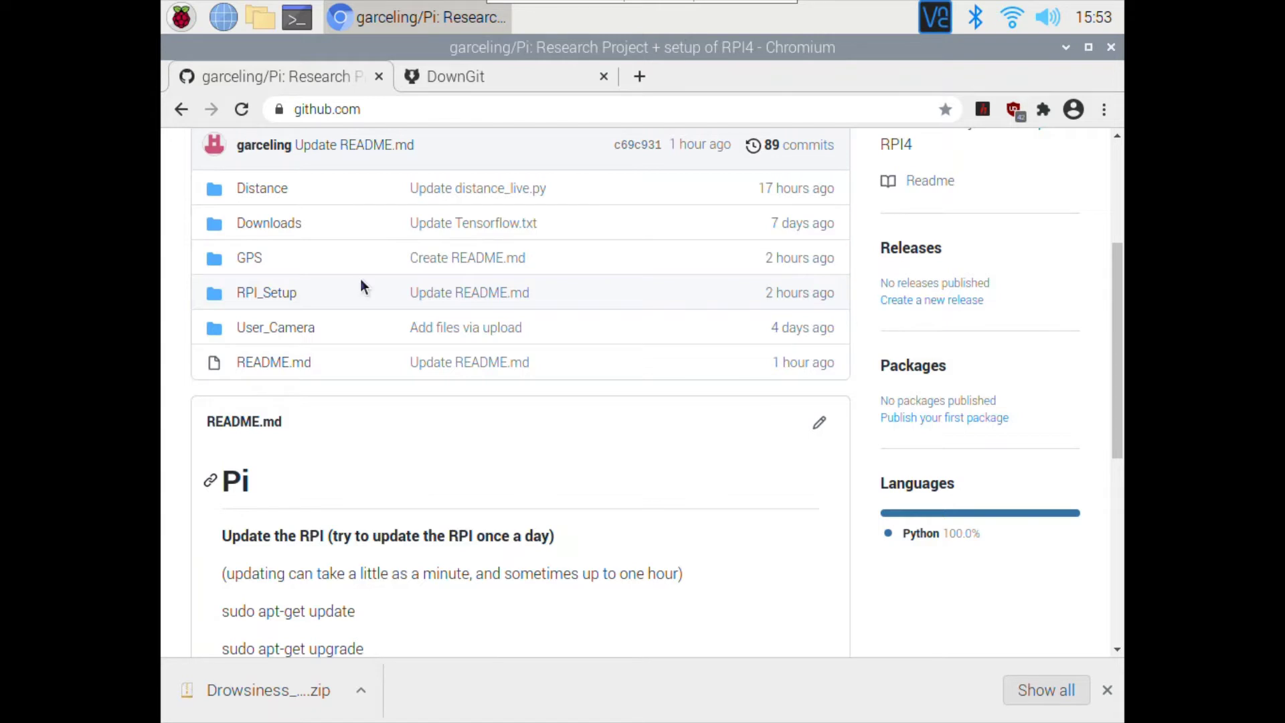
Dismiss the browser's downloads bar and bring the README's update and virtual environment commands into view
{"action": "left_click", "coordinate": [1107, 690]}
{"action": "scroll", "coordinate": [743, 602], "scroll_direction": "down", "scroll_amount": 3}
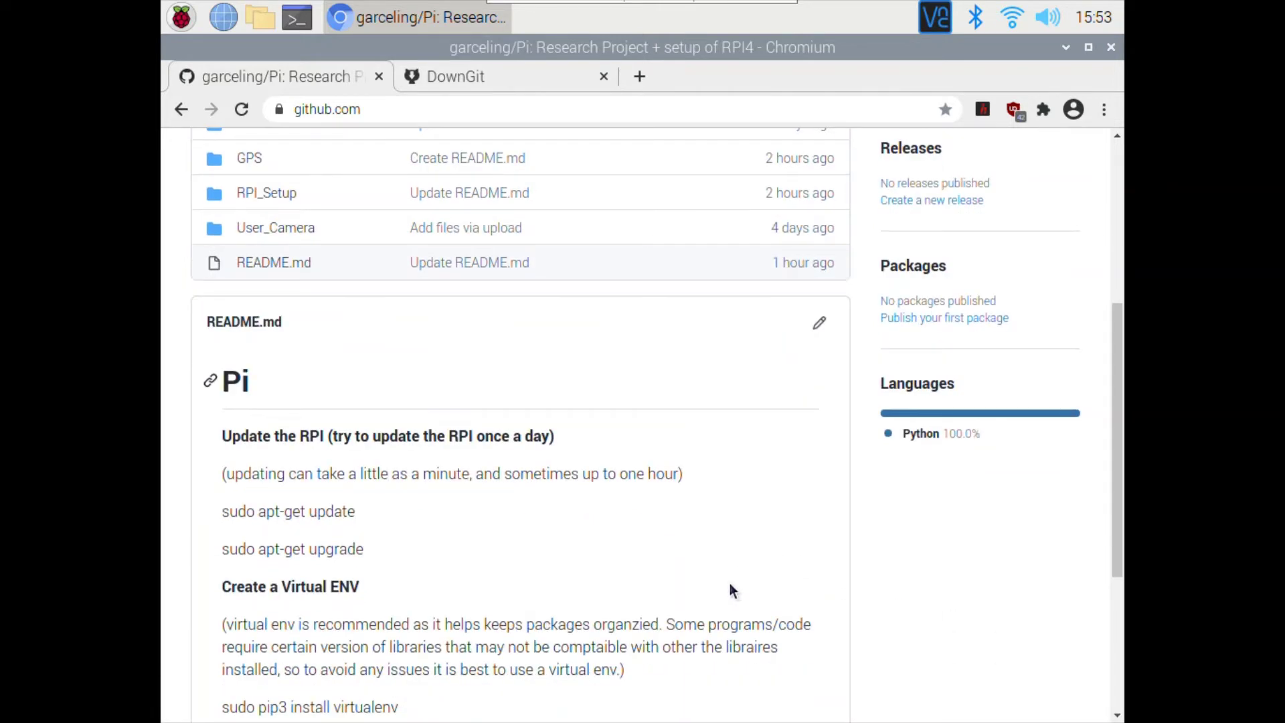
{"action": "scroll", "coordinate": [728, 590], "scroll_direction": "down", "scroll_amount": 3}
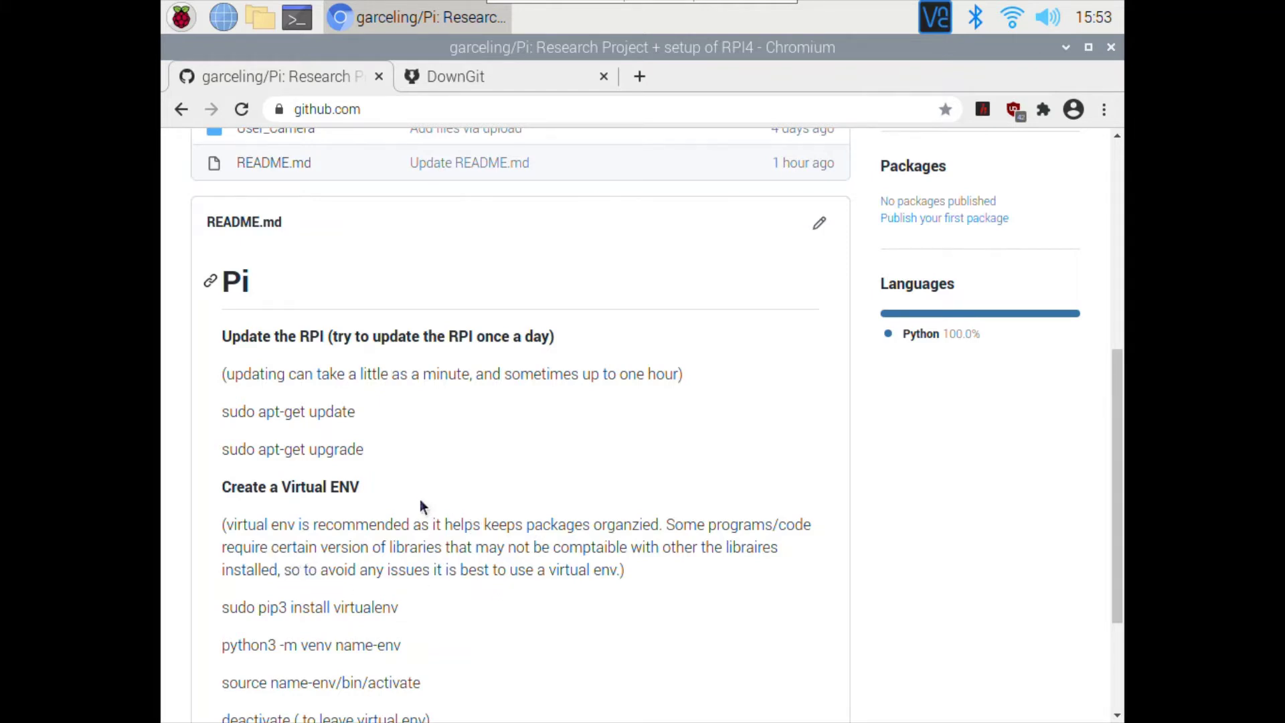
Open a terminal window and move it off the README's Create a Virtual ENV commands
{"action": "scroll", "coordinate": [416, 508], "scroll_direction": "up", "scroll_amount": 3}
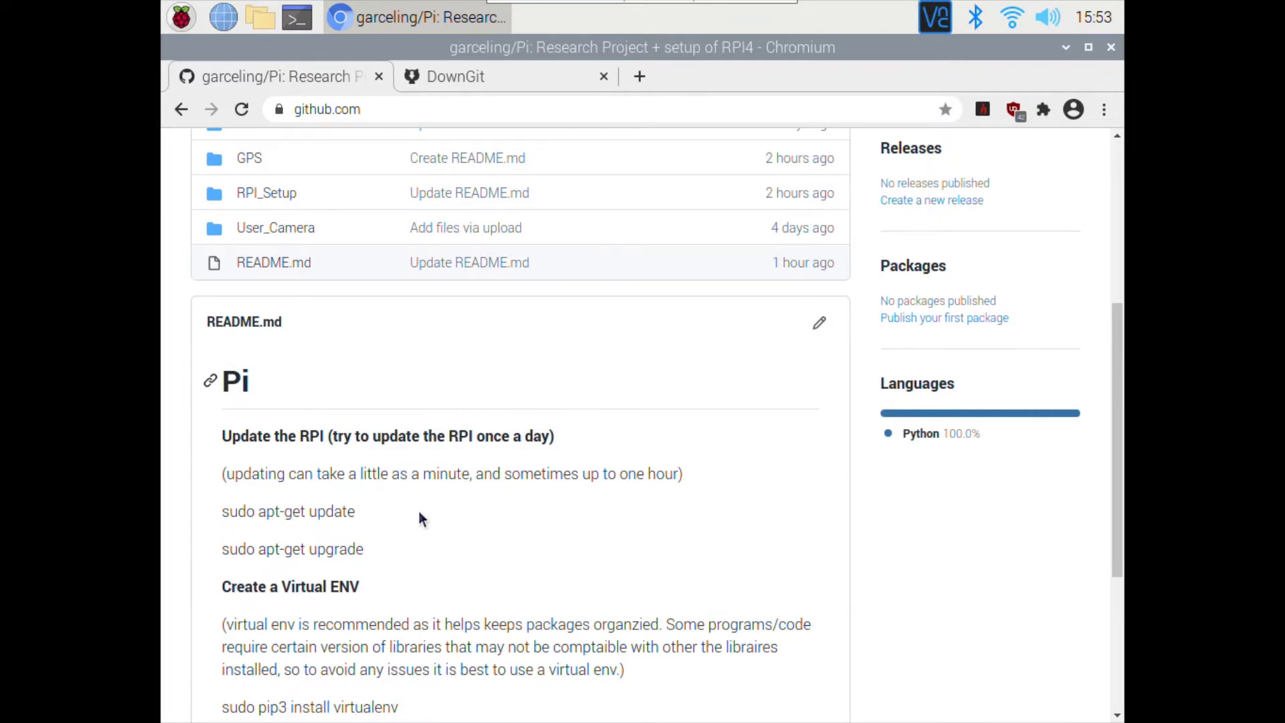
{"action": "scroll", "coordinate": [460, 454], "scroll_direction": "up", "scroll_amount": 3}
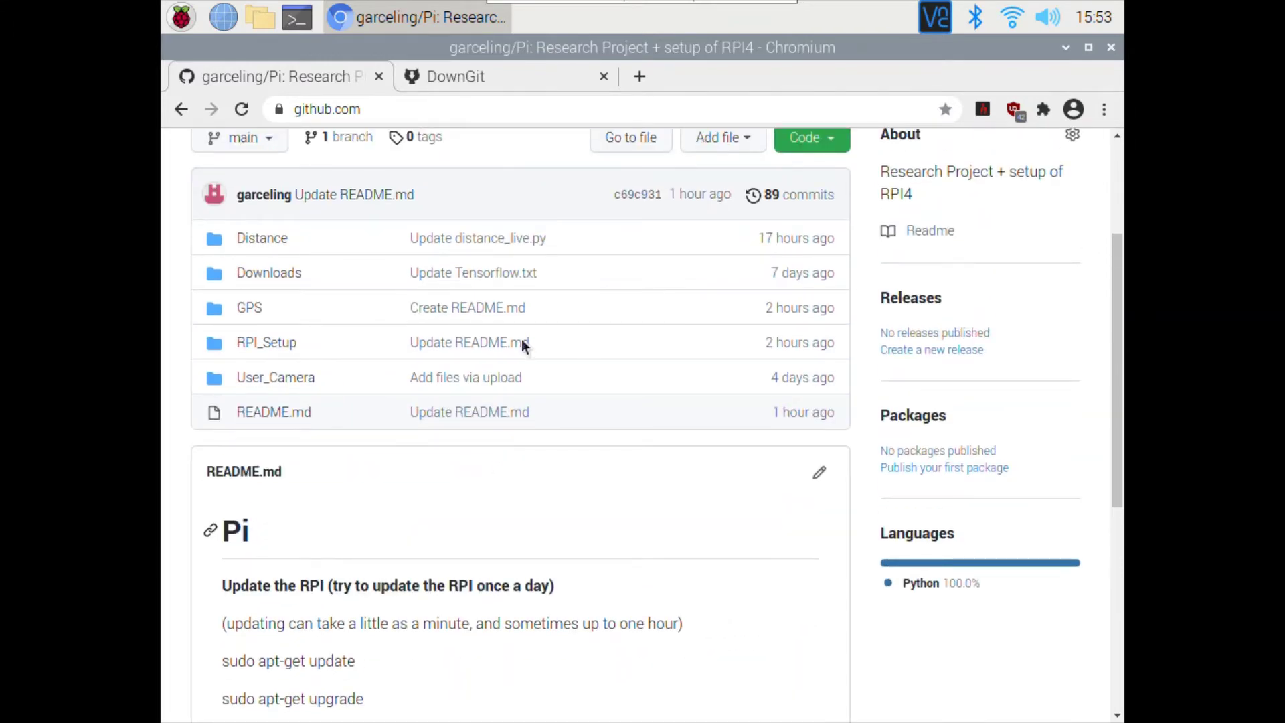
{"action": "scroll", "coordinate": [358, 388], "scroll_direction": "down", "scroll_amount": 5}
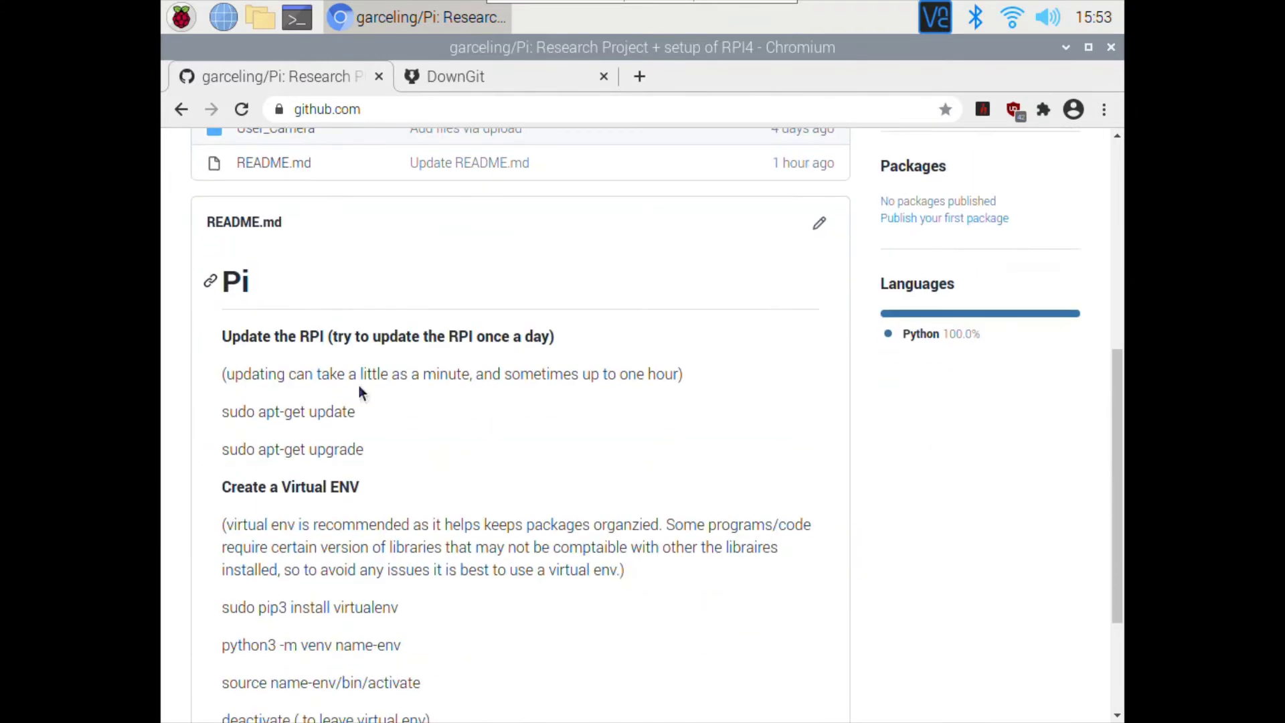
{"action": "scroll", "coordinate": [359, 387], "scroll_direction": "down", "scroll_amount": 4}
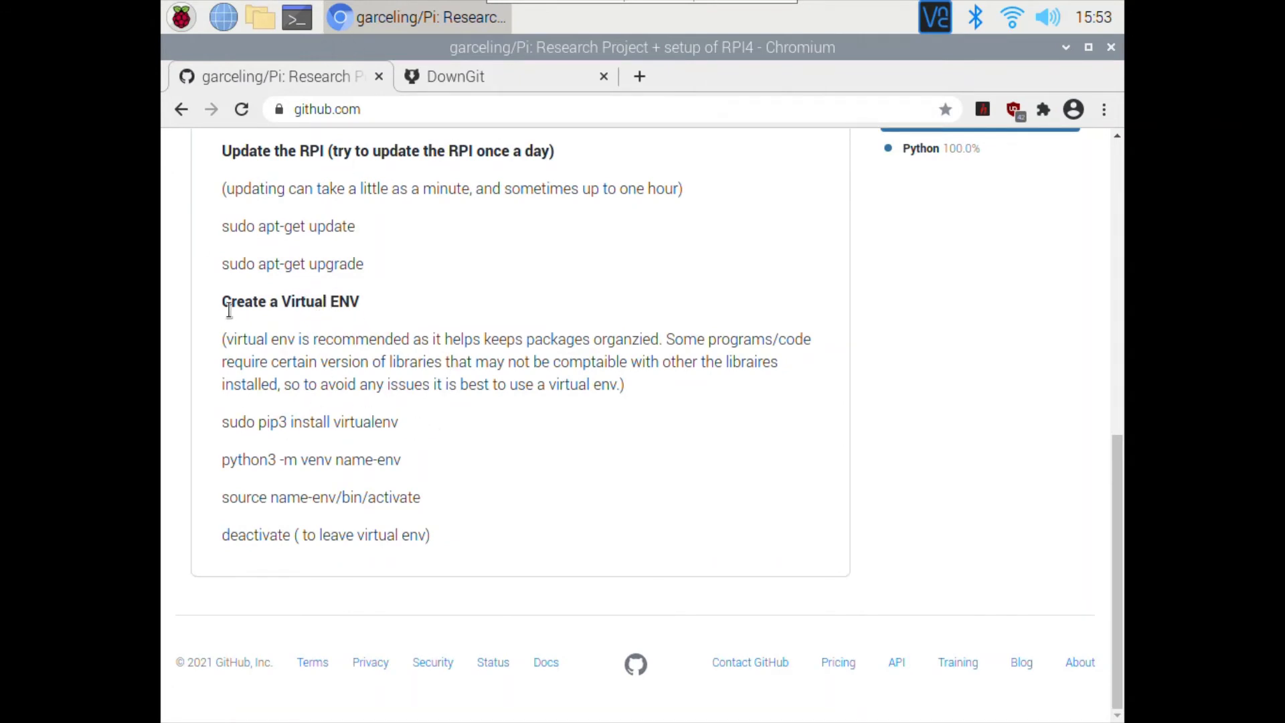
{"action": "left_click", "coordinate": [297, 18]}
{"action": "left_click_drag", "start_coordinate": [519, 60], "coordinate": [888, 152]}
Copy sudo pip3 install virtualenv from the README and run it in the terminal
{"action": "left_click_drag", "start_coordinate": [405, 429], "coordinate": [223, 434]}
{"action": "right_click", "coordinate": [259, 430]}
{"action": "left_click", "coordinate": [337, 445]}
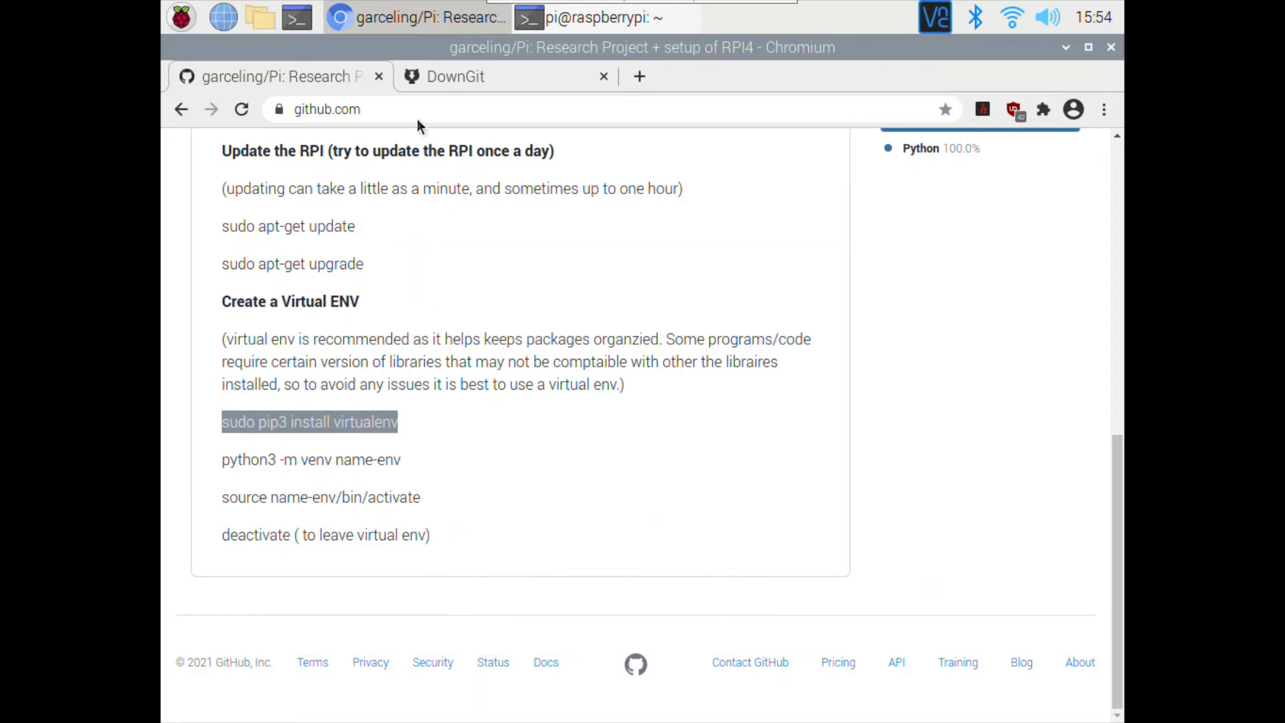
{"action": "left_click", "coordinate": [589, 18]}
{"action": "right_click", "coordinate": [804, 283]}
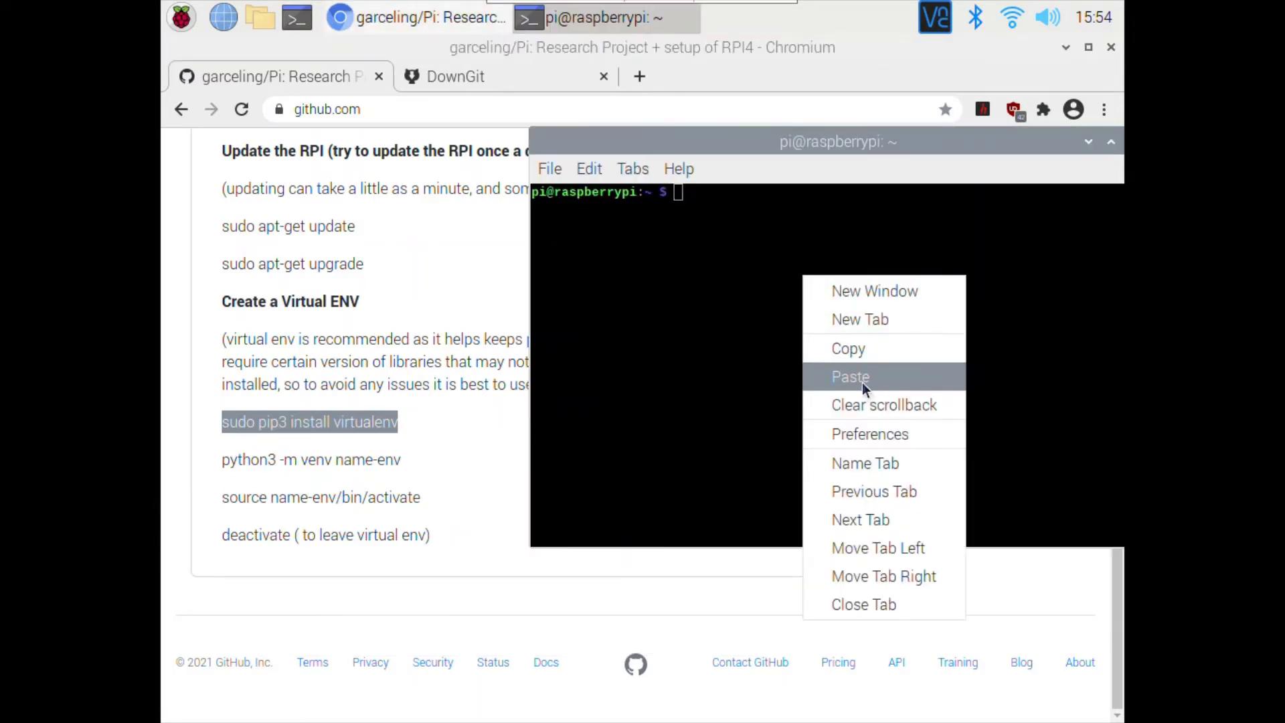
{"action": "left_click", "coordinate": [862, 380]}
{"action": "key", "text": "Return"}
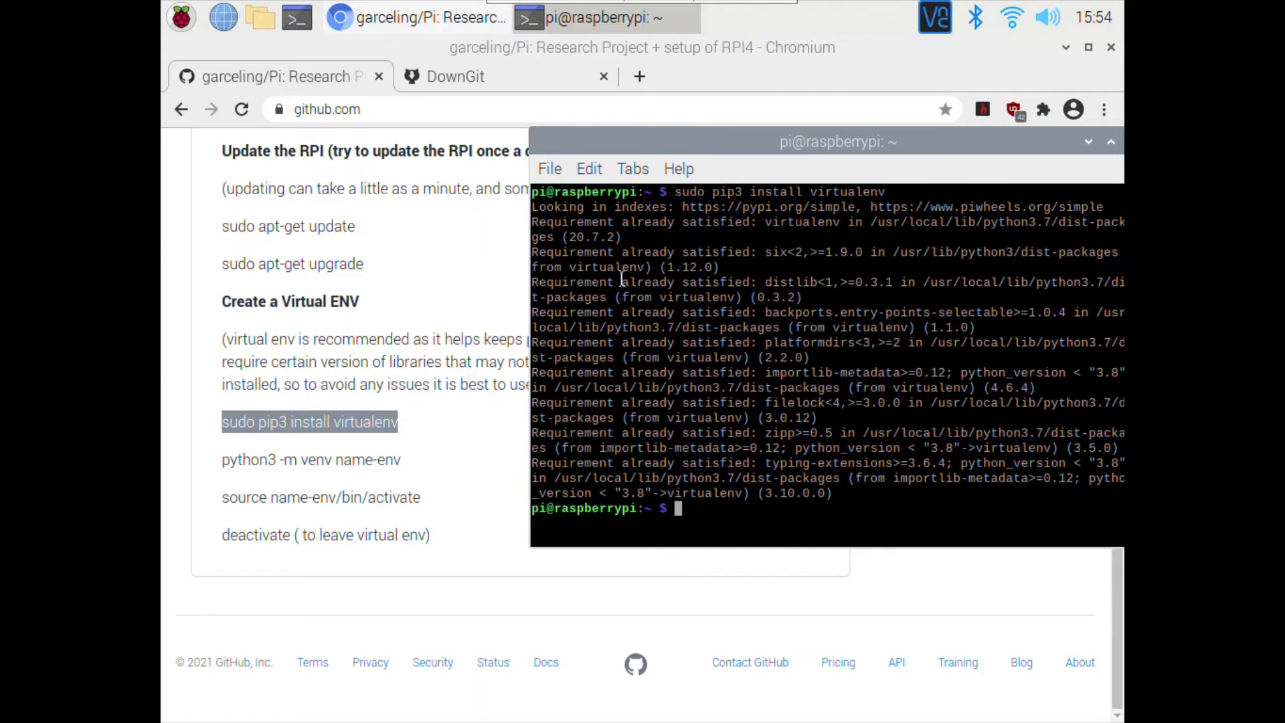
Copy python3 -m venv name-env from the README and paste it at the terminal prompt without running it
{"action": "left_click_drag", "start_coordinate": [406, 467], "coordinate": [211, 477]}
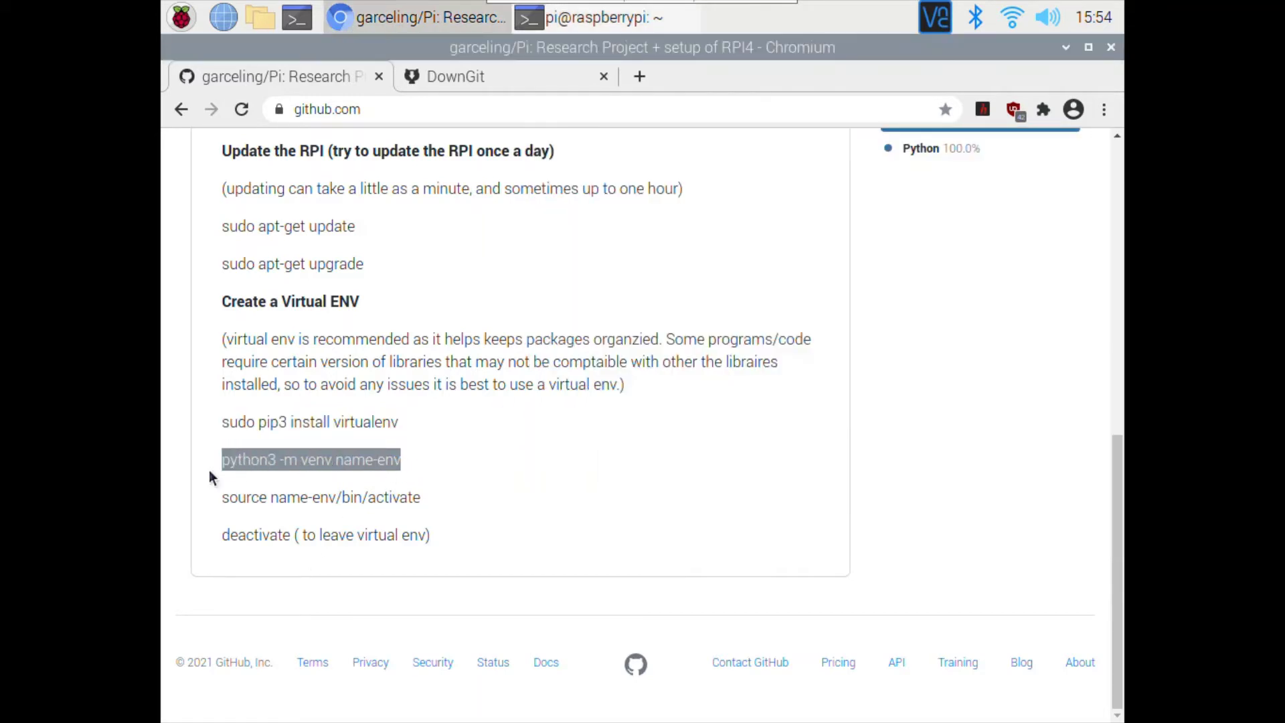
{"action": "right_click", "coordinate": [242, 462]}
{"action": "left_click", "coordinate": [288, 476]}
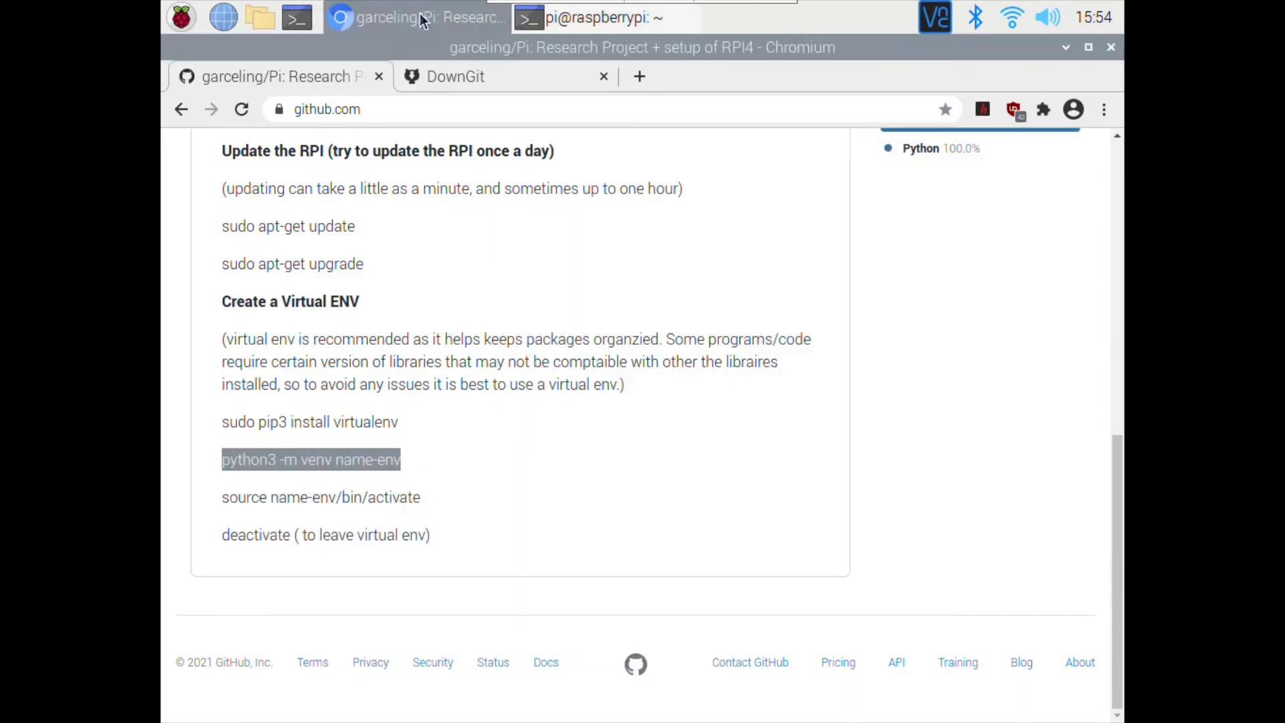
{"action": "left_click", "coordinate": [554, 21]}
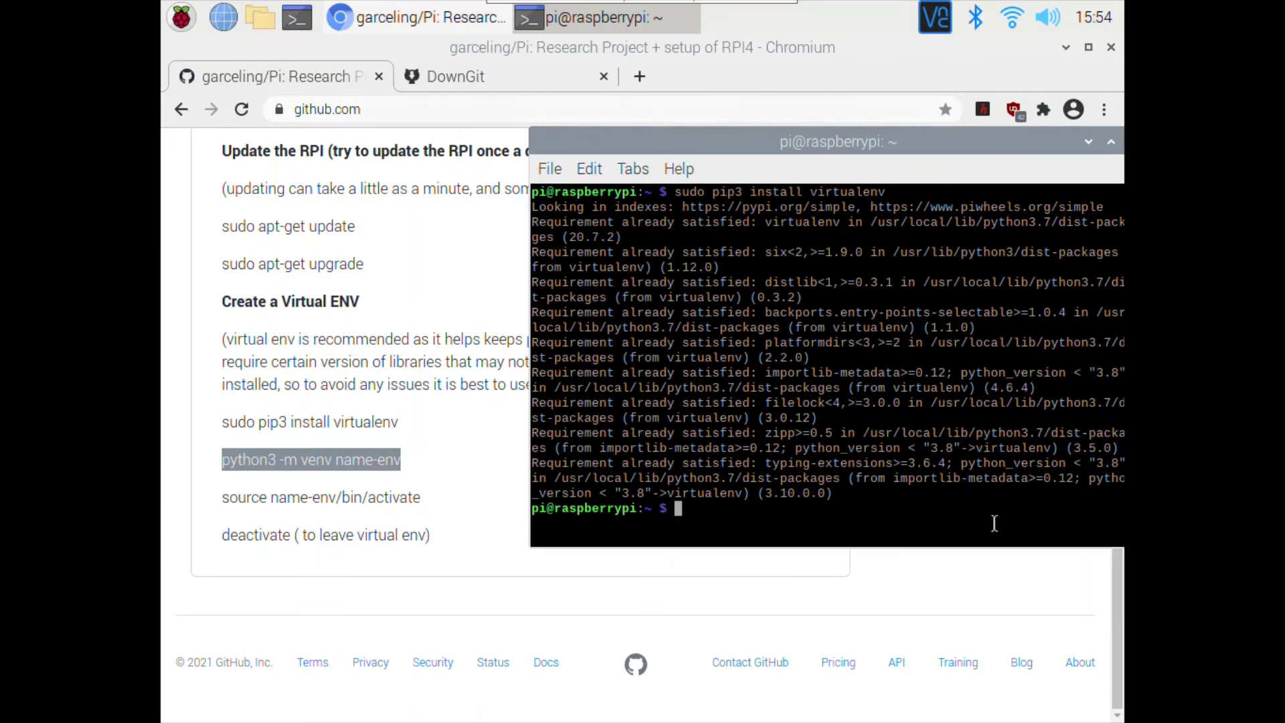
{"action": "right_click", "coordinate": [859, 514]}
{"action": "left_click", "coordinate": [913, 266]}
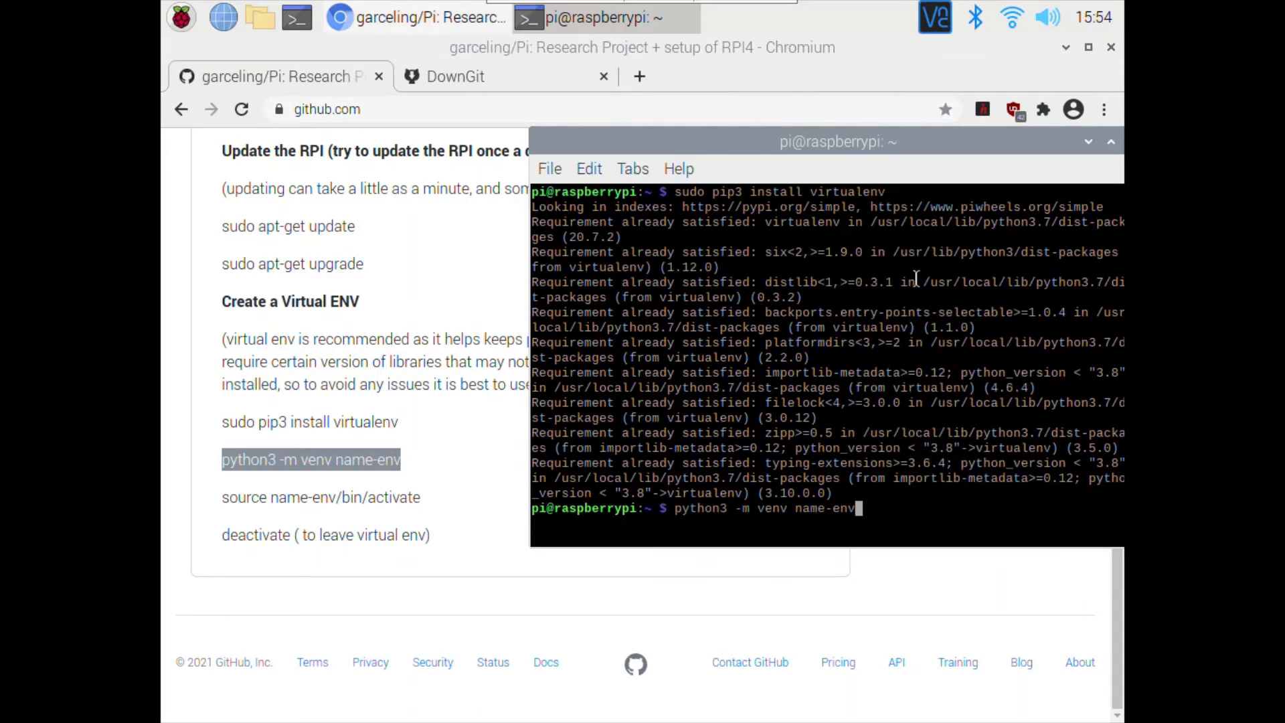
Replace name-env with drowsy-env in the pasted venv command and run it to create the virtual environment
{"action": "key", "text": "BackSpace"}
{"action": "key", "text": "BackSpace"}
{"action": "key", "text": "BackSpace"}
{"action": "key", "text": "BackSpace"}
{"action": "key", "text": "BackSpace"}
{"action": "key", "text": "BackSpace"}
{"action": "key", "text": "BackSpace"}
{"action": "key", "text": "BackSpace"}
{"action": "type", "text": "u"}
{"action": "key", "text": "BackSpace"}
{"action": "type", "text": "drowsy-env"}
{"action": "key", "text": "Return"}
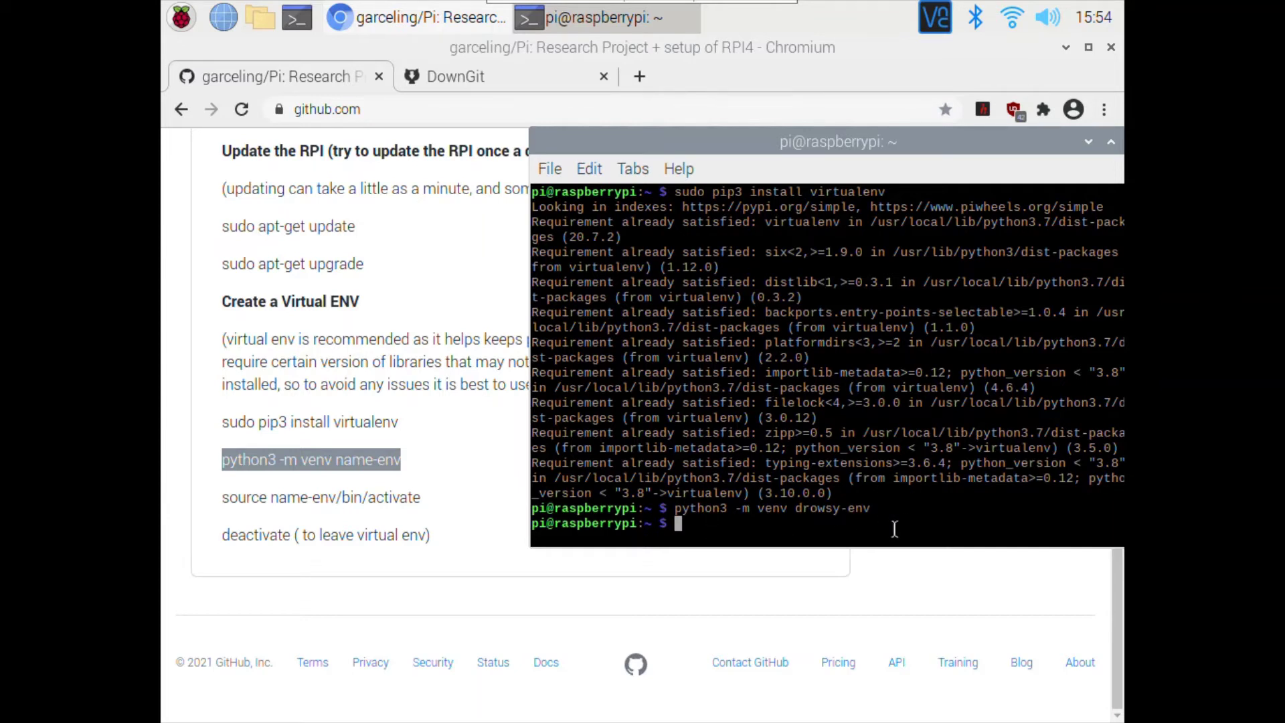
{"action": "left_click_drag", "start_coordinate": [884, 510], "coordinate": [723, 516]}
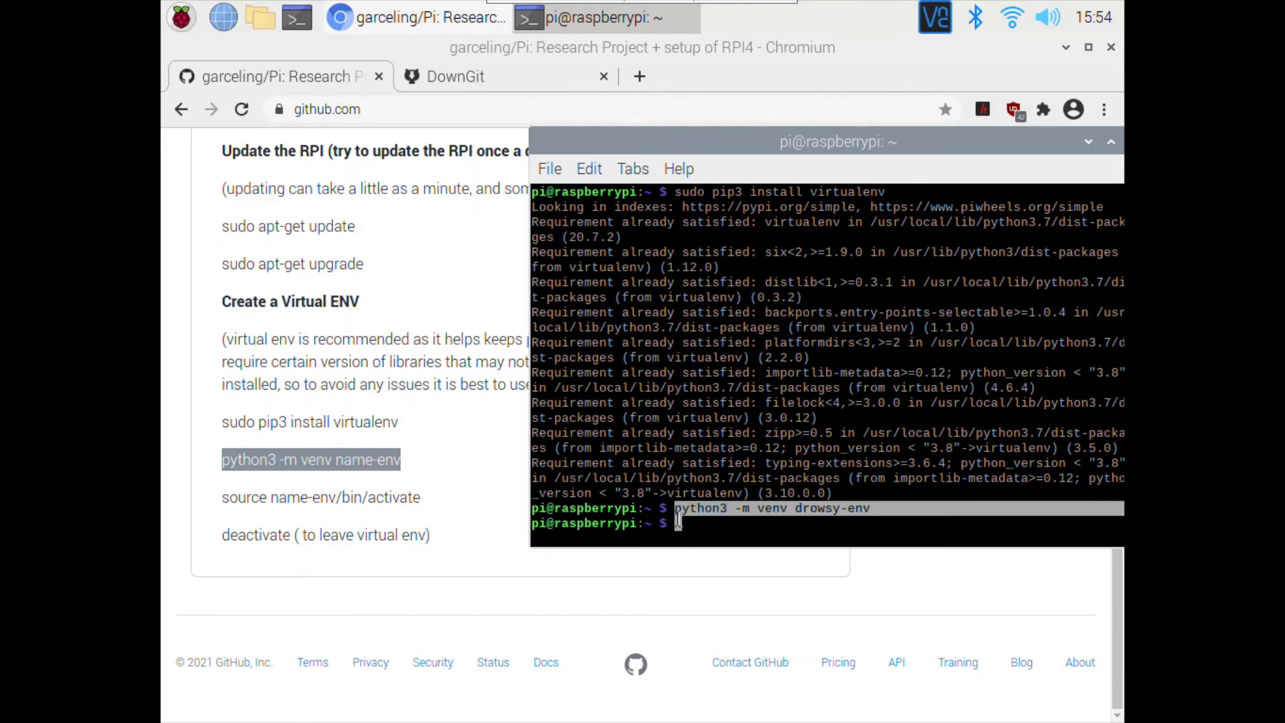
{"action": "left_click", "coordinate": [702, 536]}
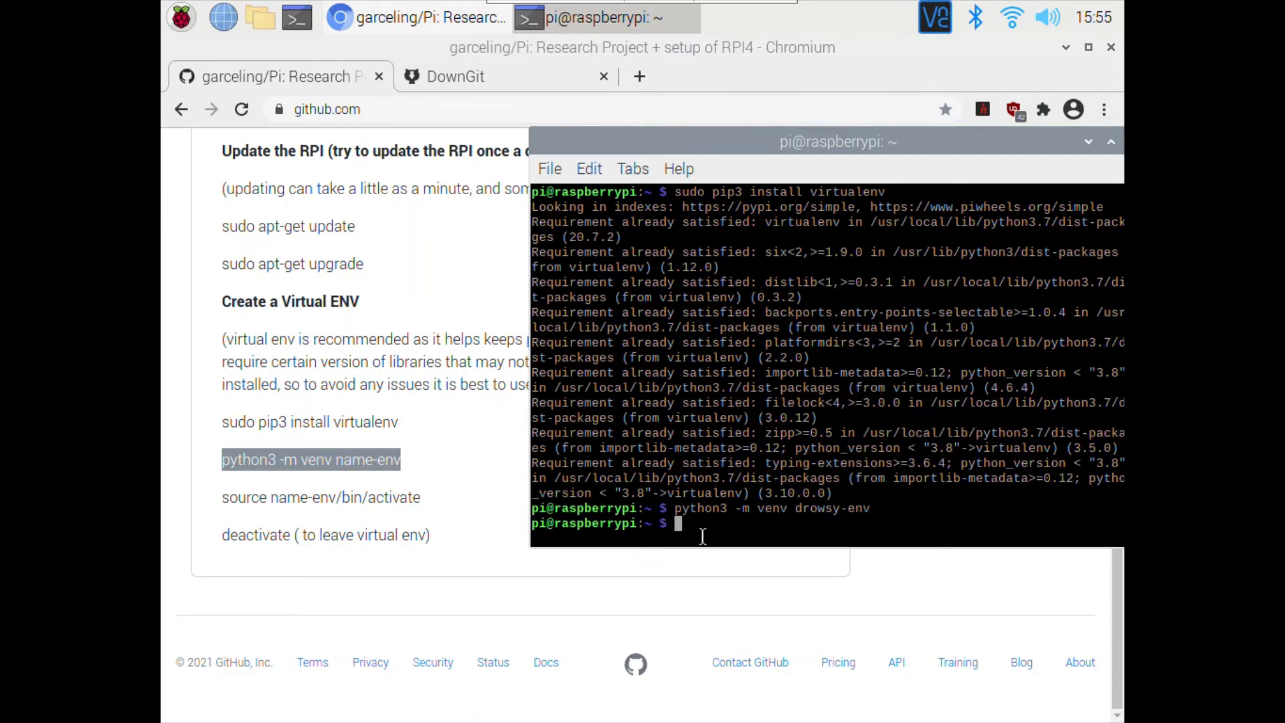
Activate the new virtual environment with source drowsy-env/bin/activate and check its name in the prompt
{"action": "type", "text": "source dr"}
{"action": "key", "text": "Tab"}
{"action": "type", "text": "bi"}
{"action": "key", "text": "Tab"}
{"action": "type", "text": "a"}
{"action": "key", "text": "Tab"}
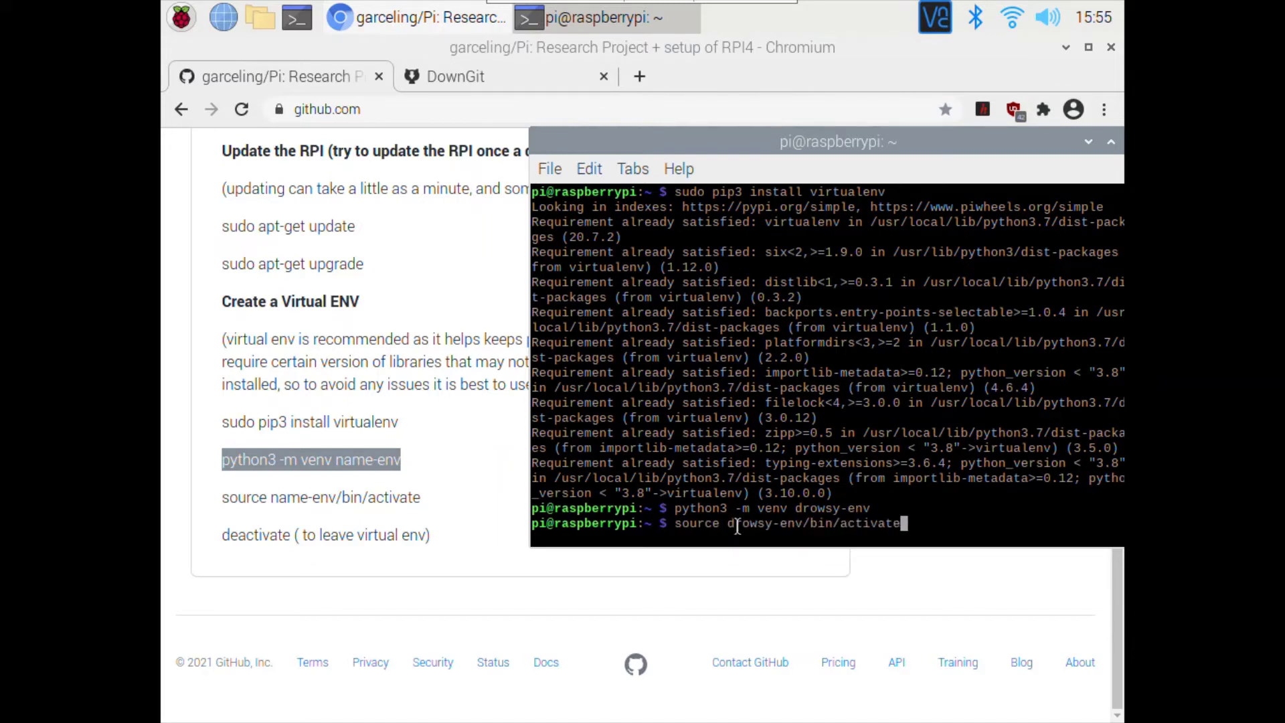
{"action": "key", "text": "Return"}
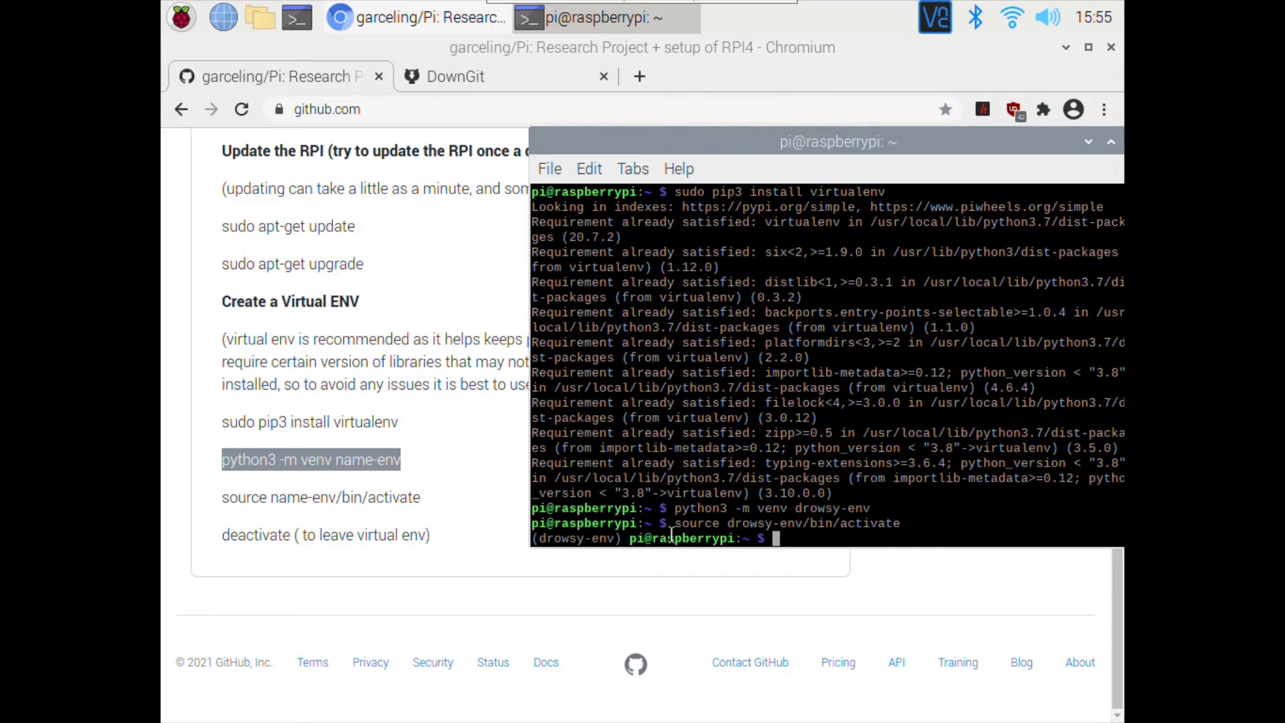
{"action": "left_click_drag", "start_coordinate": [629, 539], "coordinate": [533, 539]}
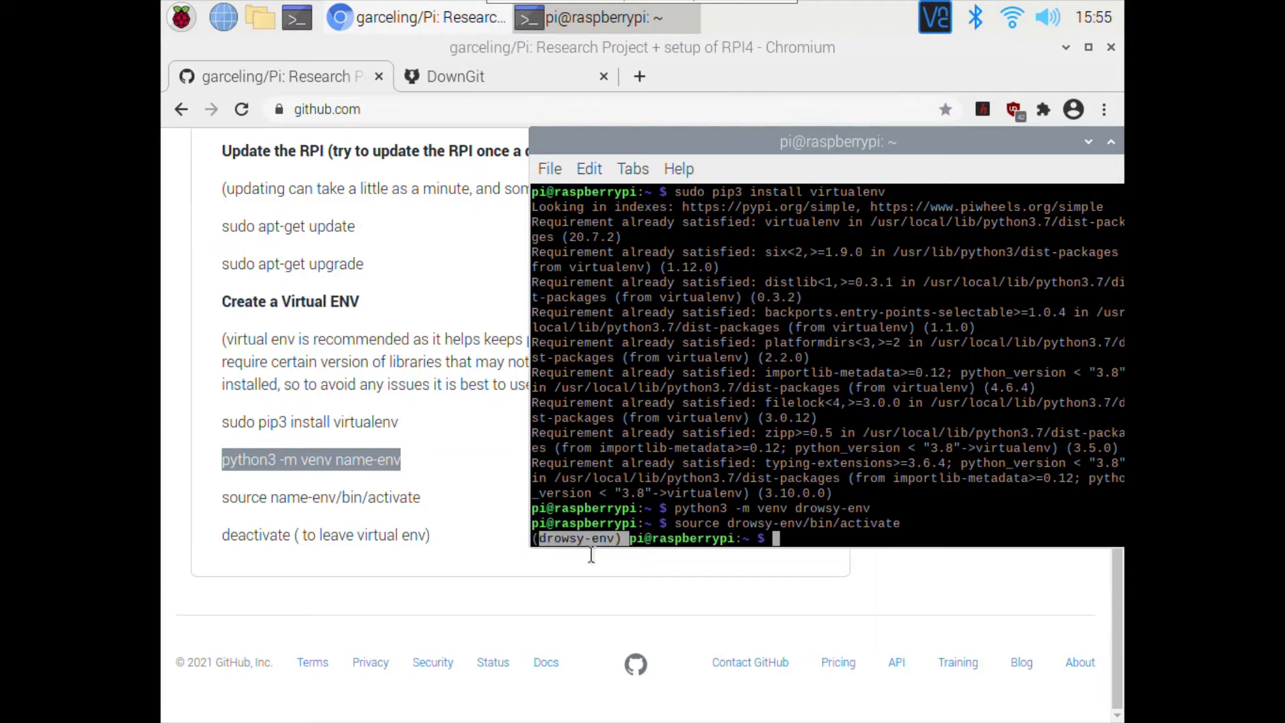
{"action": "left_click", "coordinate": [841, 547]}
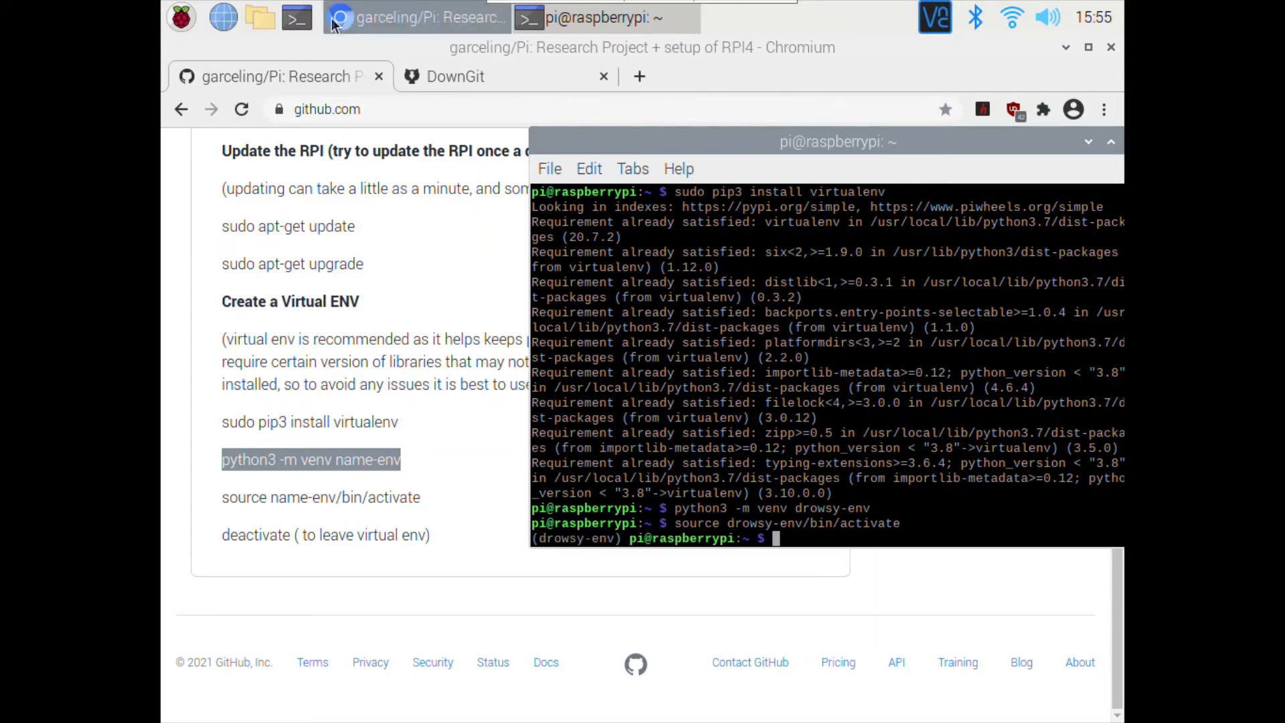
Locate the drowsy-env folder in /home/pi with the file manager, and minimize the file manager window
{"action": "left_click", "coordinate": [260, 17]}
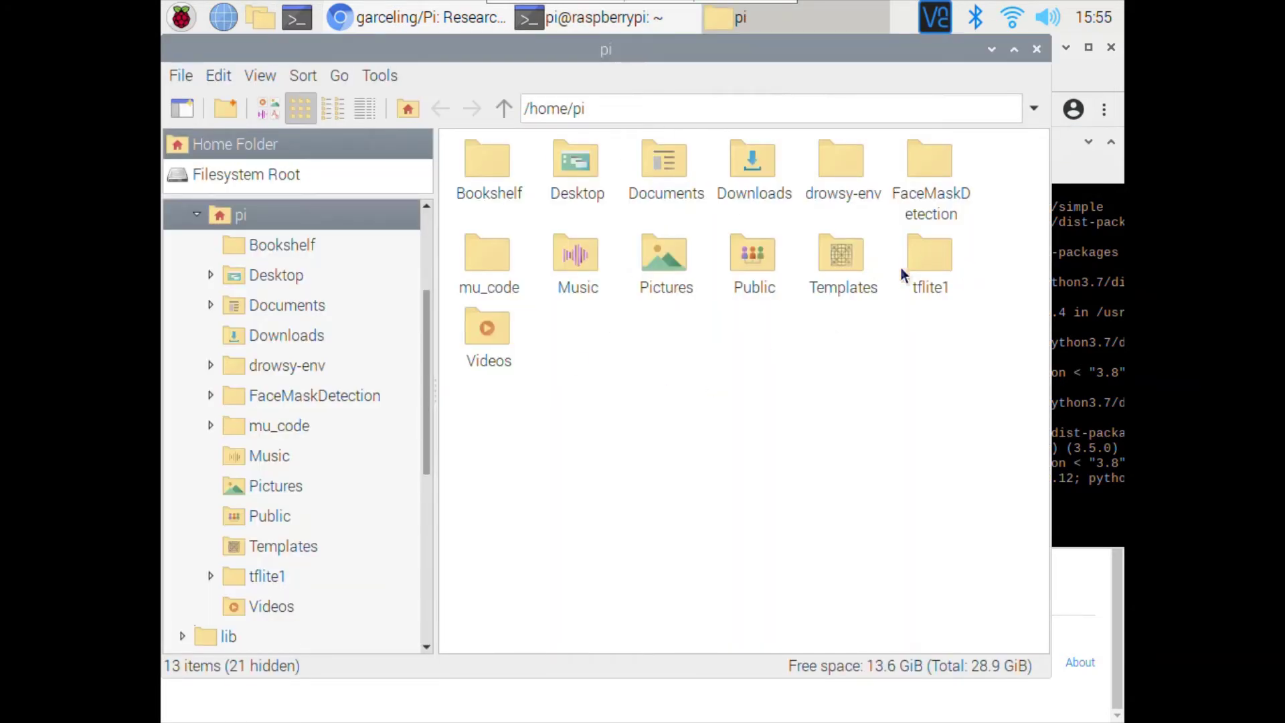
{"action": "left_click", "coordinate": [859, 179]}
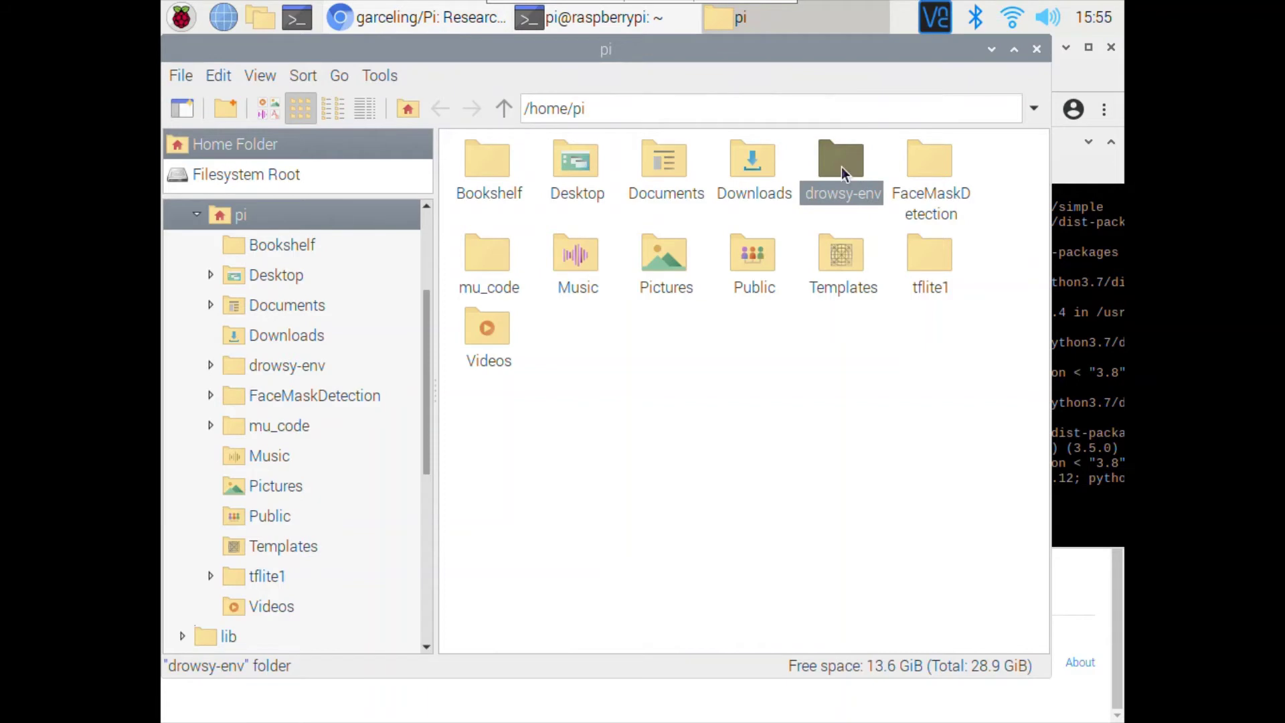
{"action": "left_click", "coordinate": [991, 49]}
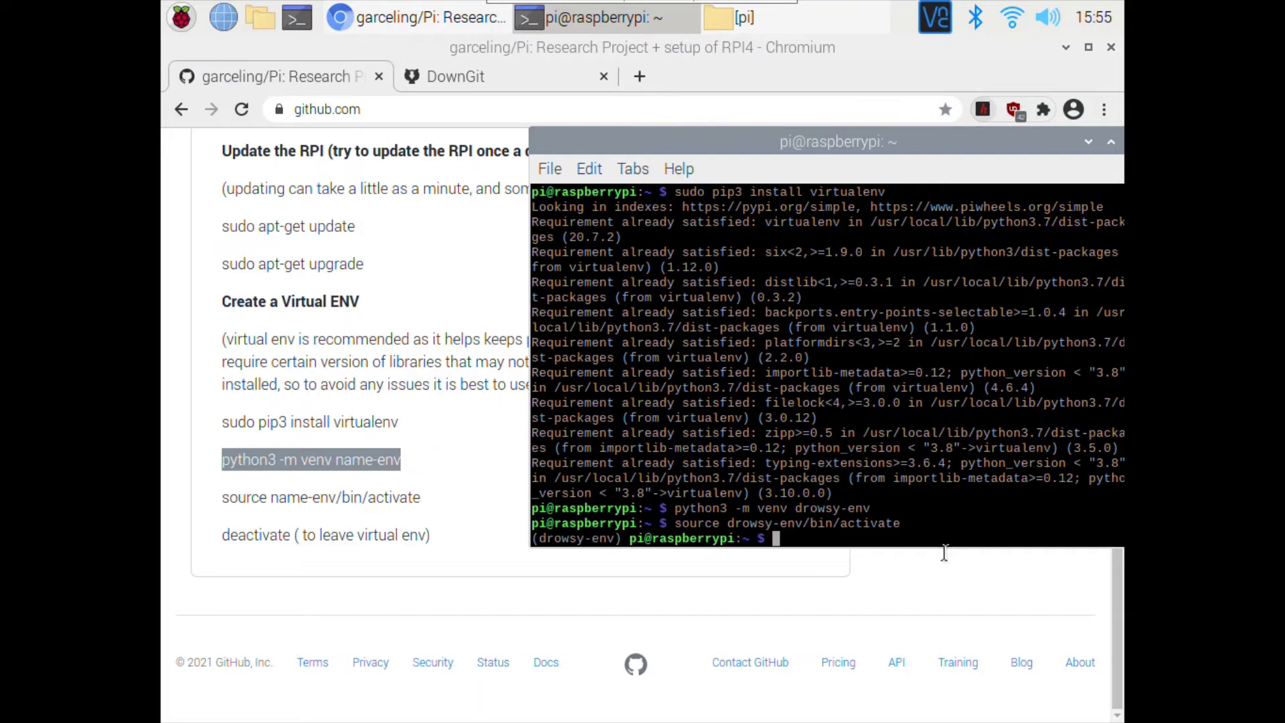
{"action": "type", "text": "dea"}
{"action": "key", "text": "BackSpace"}
{"action": "key", "text": "BackSpace"}
{"action": "key", "text": "BackSpace"}
Highlight the deactivate command in the README and return to the terminal, moving its window fully into view
{"action": "left_click_drag", "start_coordinate": [295, 535], "coordinate": [220, 535]}
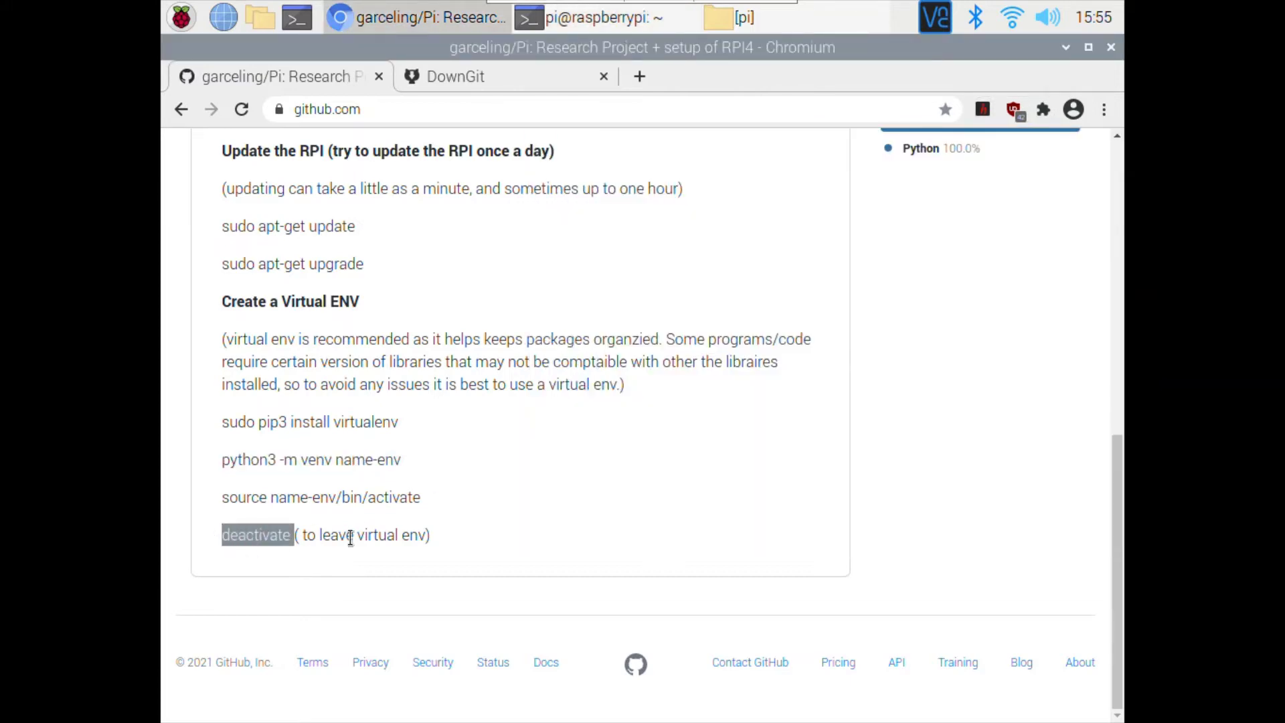
{"action": "left_click", "coordinate": [652, 19]}
{"action": "left_click_drag", "start_coordinate": [910, 149], "coordinate": [769, 192]}
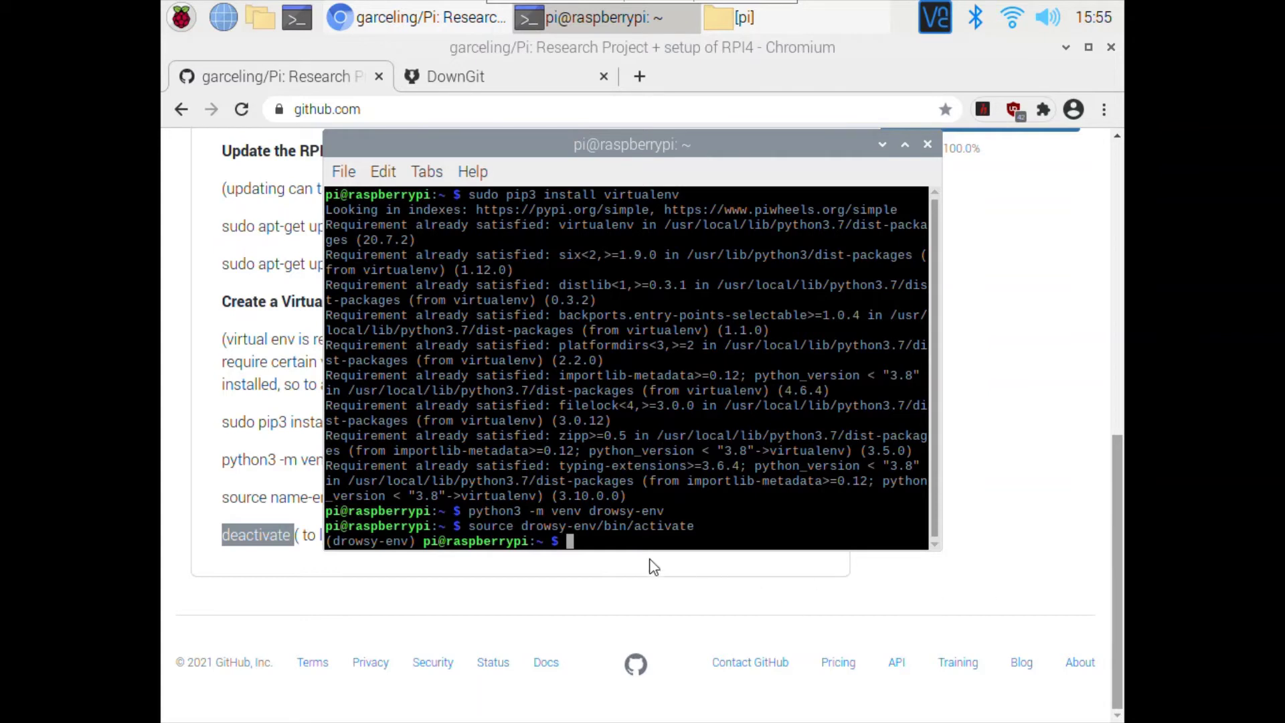
Refresh the package lists with sudo apt-get update and upgrade the installed packages with sudo apt-get upgrade
{"action": "type", "text": "sudo apt-g"}
{"action": "type", "text": "et update"}
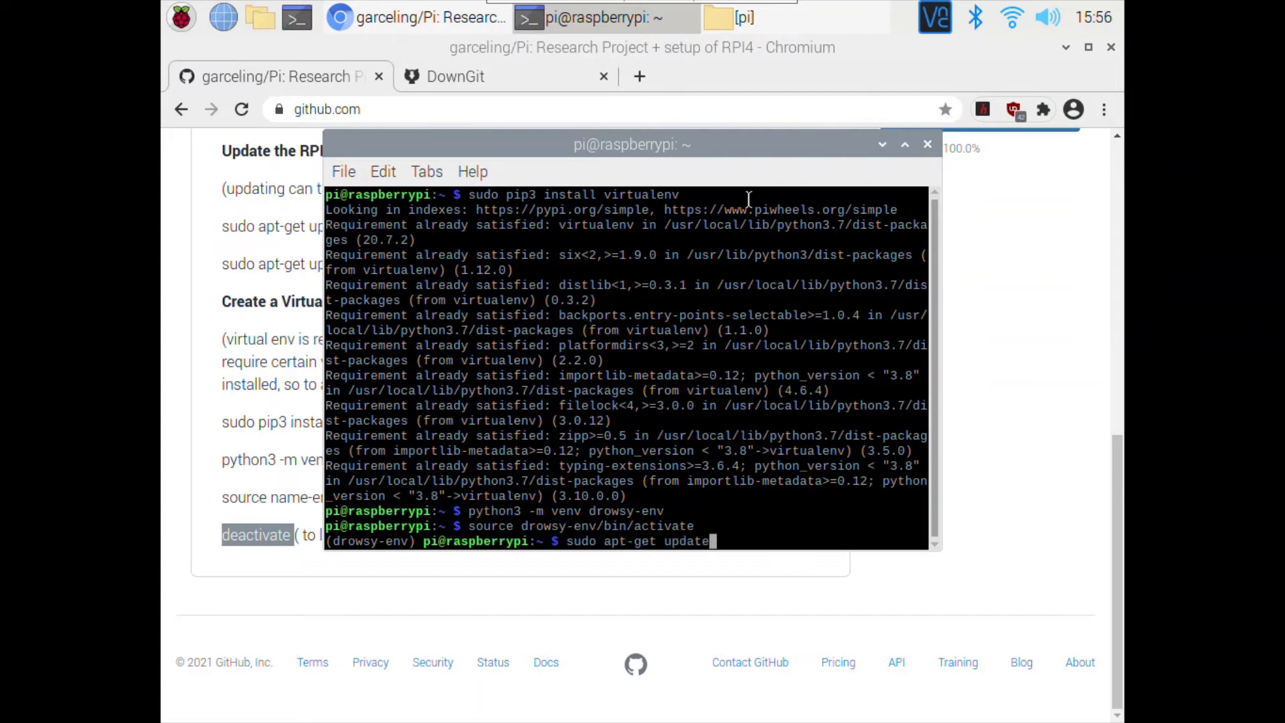
{"action": "key", "text": "Return"}
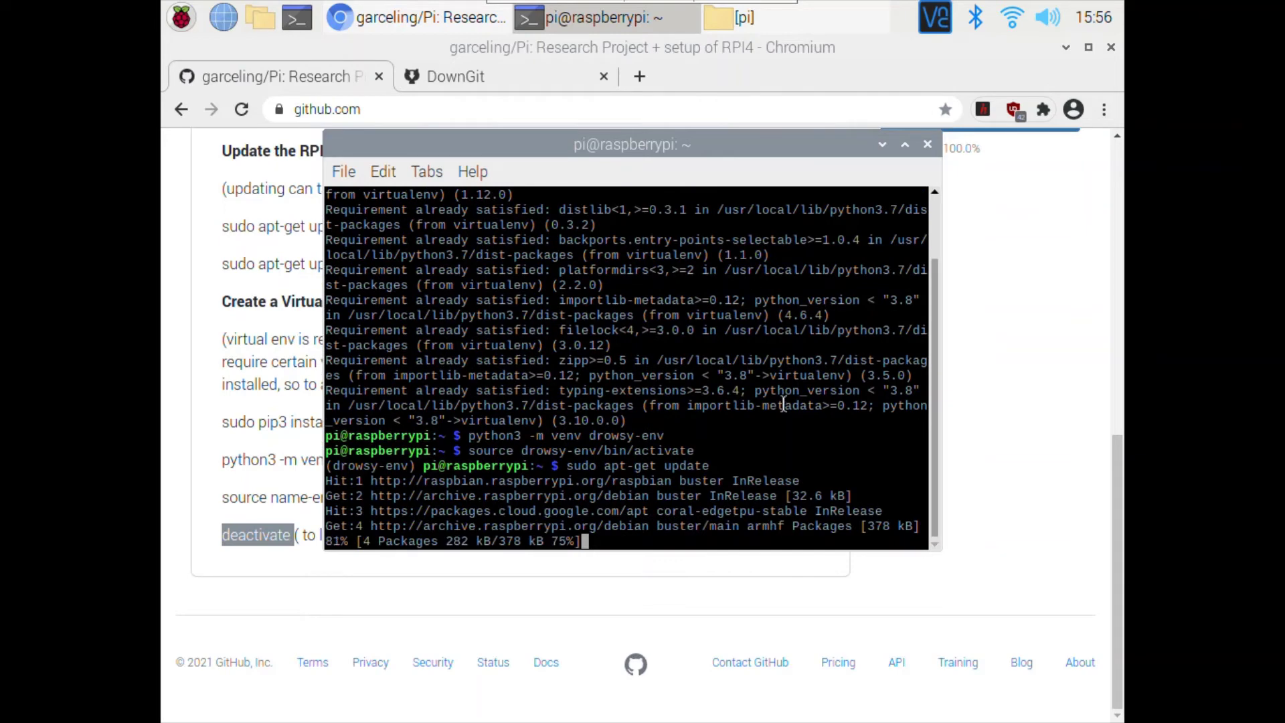
{"action": "left_click_drag", "start_coordinate": [777, 153], "coordinate": [408, 229]}
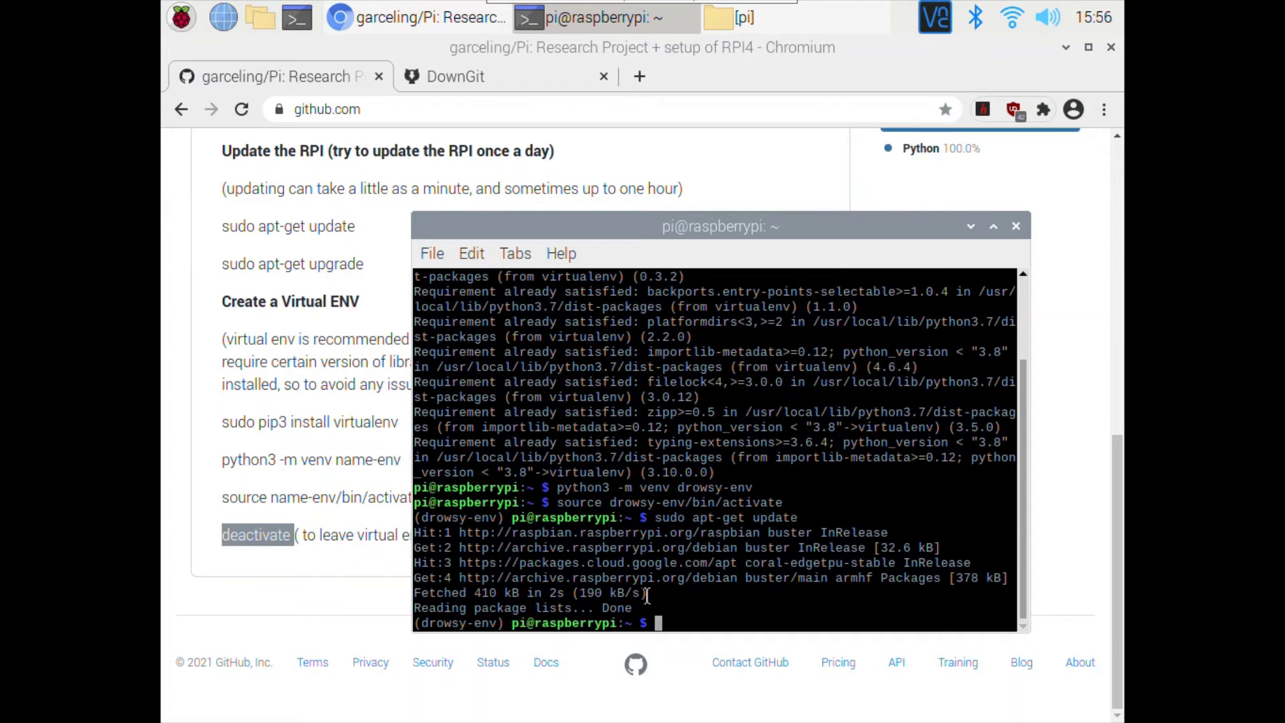
{"action": "type", "text": "sudo apt-get upgrade"}
{"action": "key", "text": "Return"}
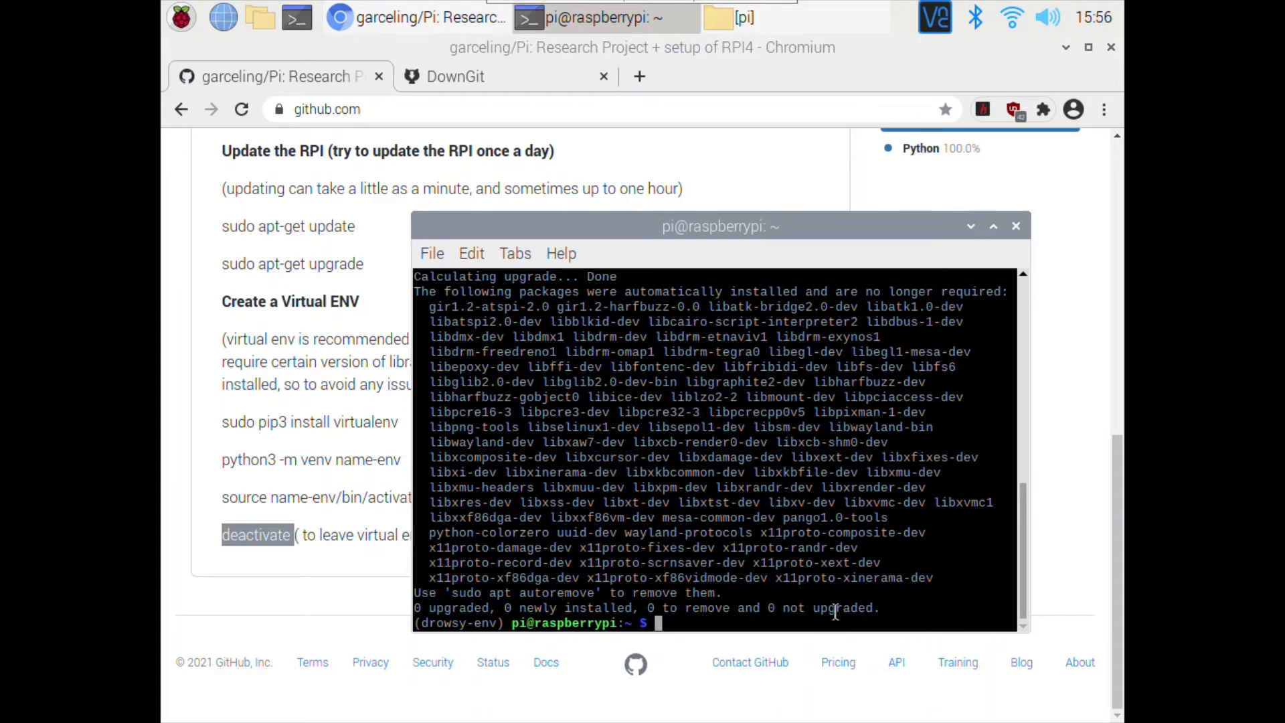
Look over the upgrade output, reposition the terminal window and clear its screen
{"action": "scroll", "coordinate": [711, 433], "scroll_direction": "up", "scroll_amount": 3}
{"action": "scroll", "coordinate": [710, 434], "scroll_direction": "down", "scroll_amount": 3}
{"action": "left_click_drag", "start_coordinate": [847, 227], "coordinate": [783, 202]}
{"action": "type", "text": "clear"}
{"action": "key", "text": "Return"}
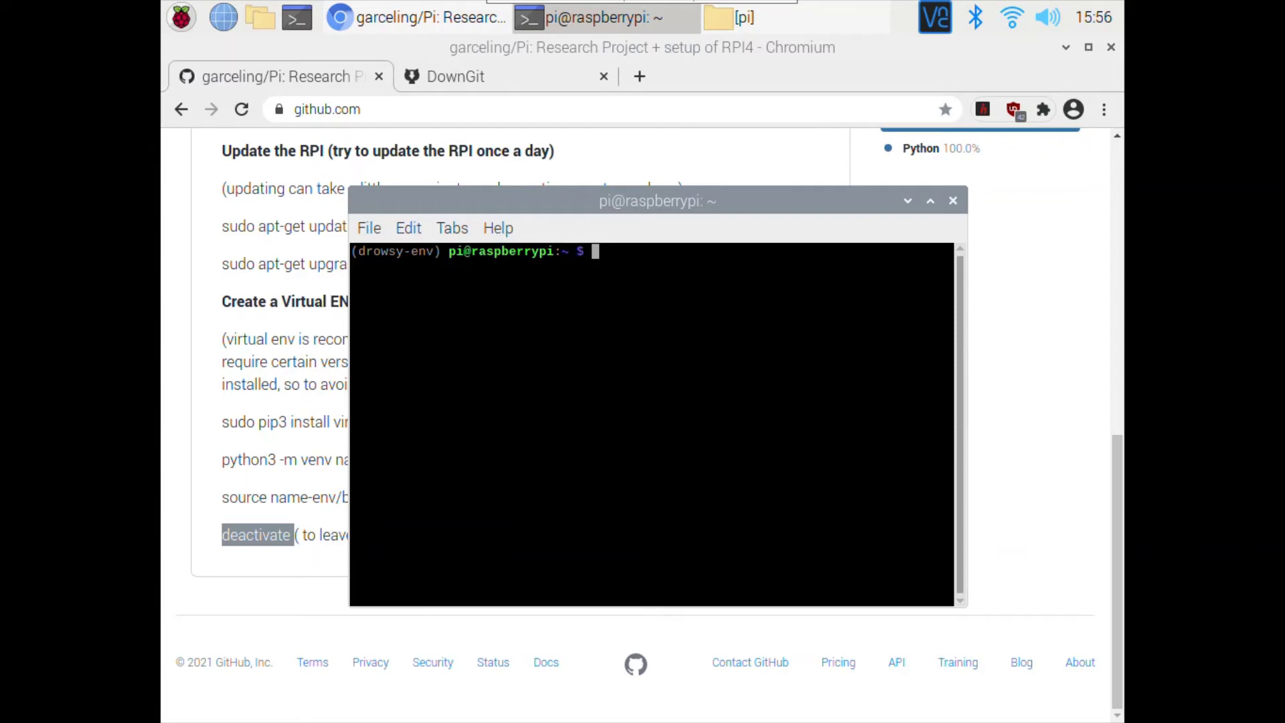
Paste and run the copied command sudo apt-get install libhdf5-dev libhdf5-serial-dev libhdf5-103
{"action": "right_click", "coordinate": [625, 259]}
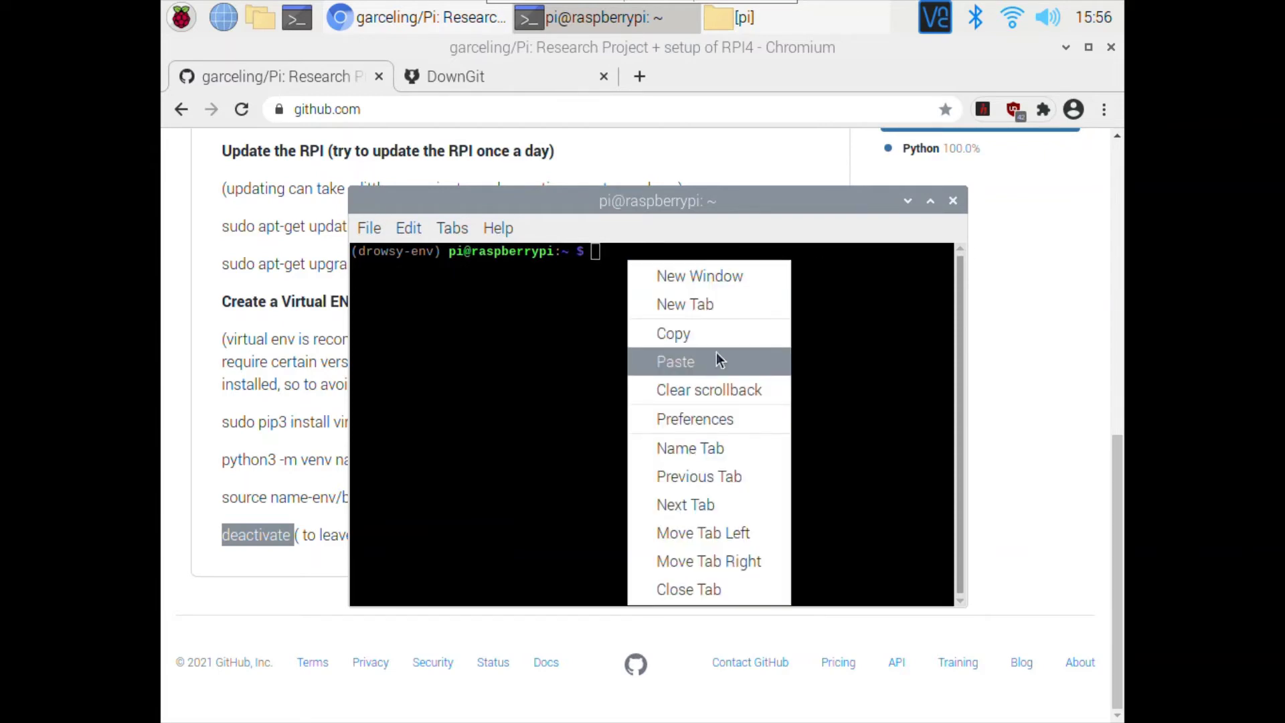
{"action": "left_click", "coordinate": [716, 351]}
{"action": "key", "text": "Return"}
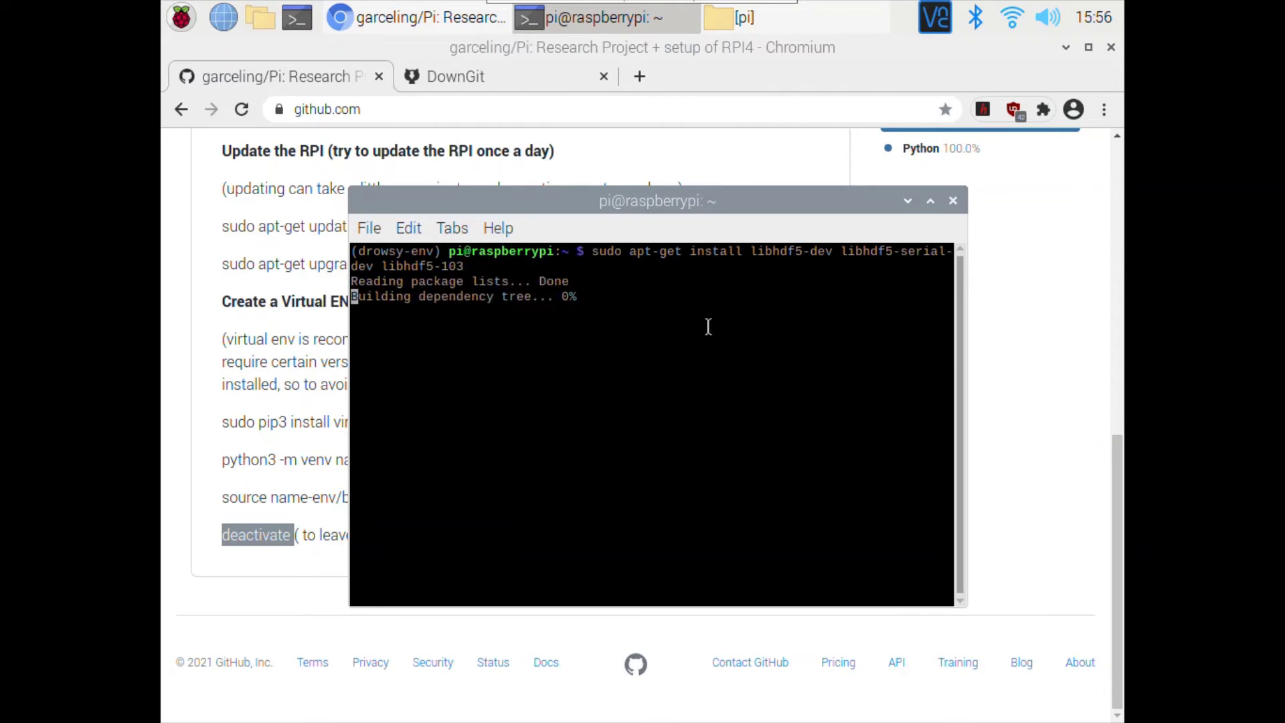
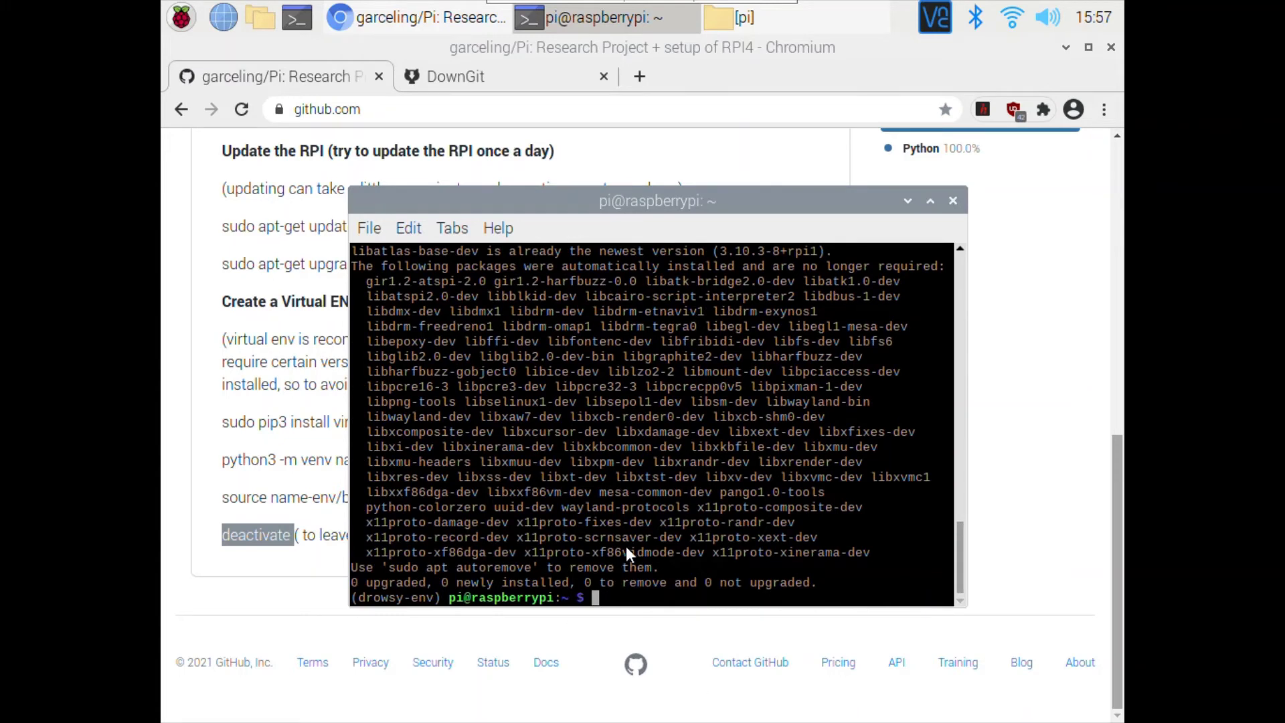
Install the libjasper-dev package by pasting and running sudo apt-get install libjasper-dev
{"action": "right_click", "coordinate": [659, 585]}
{"action": "left_click", "coordinate": [793, 353]}
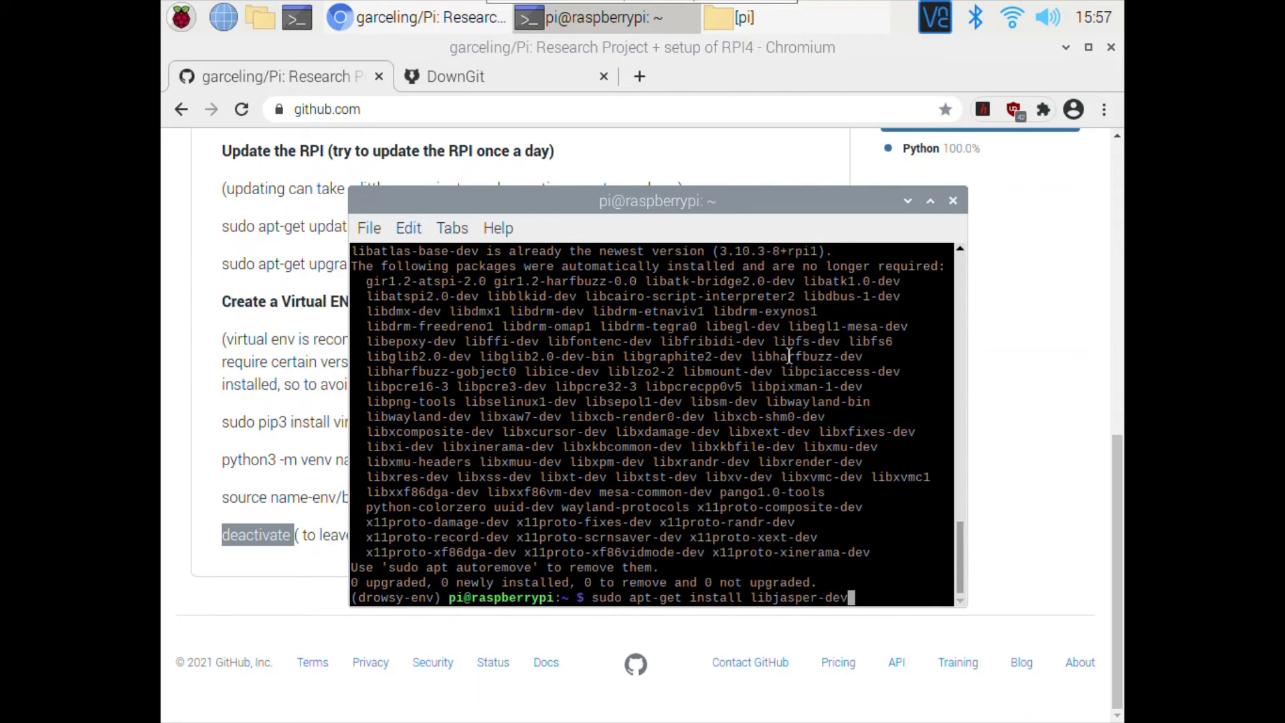
{"action": "key", "text": "Return"}
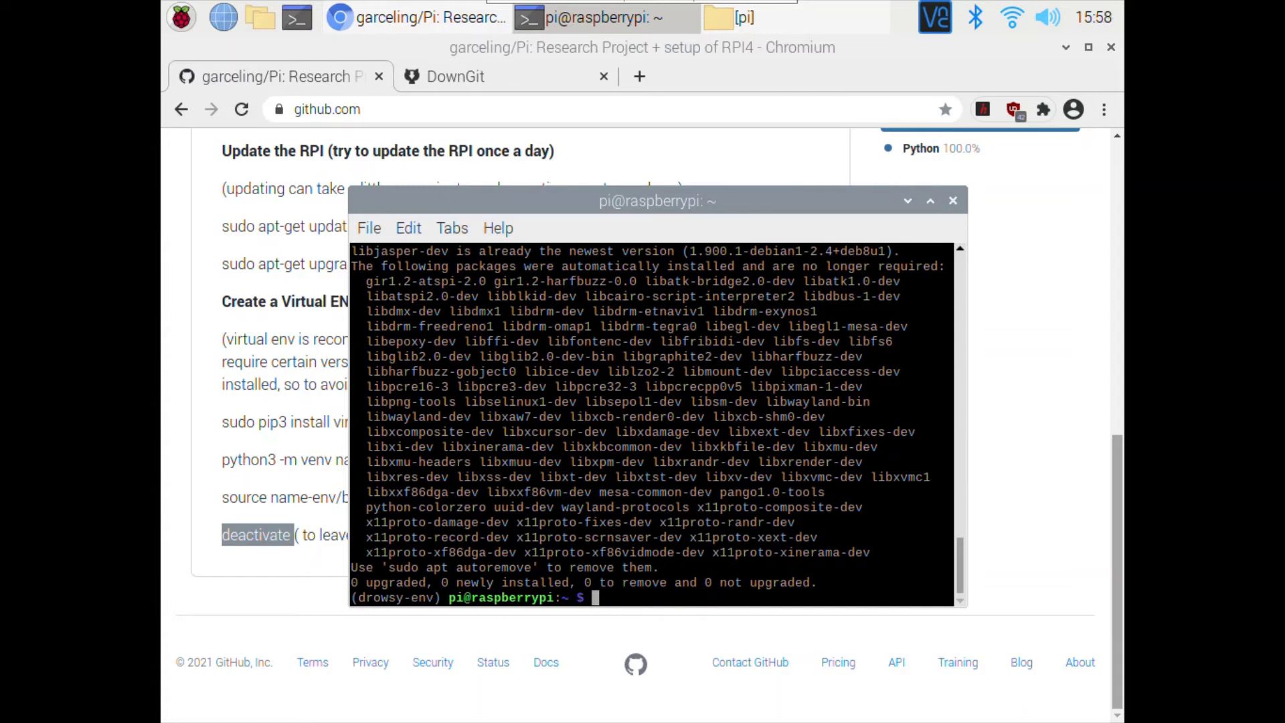
Install OpenCV into the drowsy-env environment by pasting and running pip3 install opencv-python
{"action": "right_click", "coordinate": [691, 602]}
{"action": "left_click", "coordinate": [769, 363]}
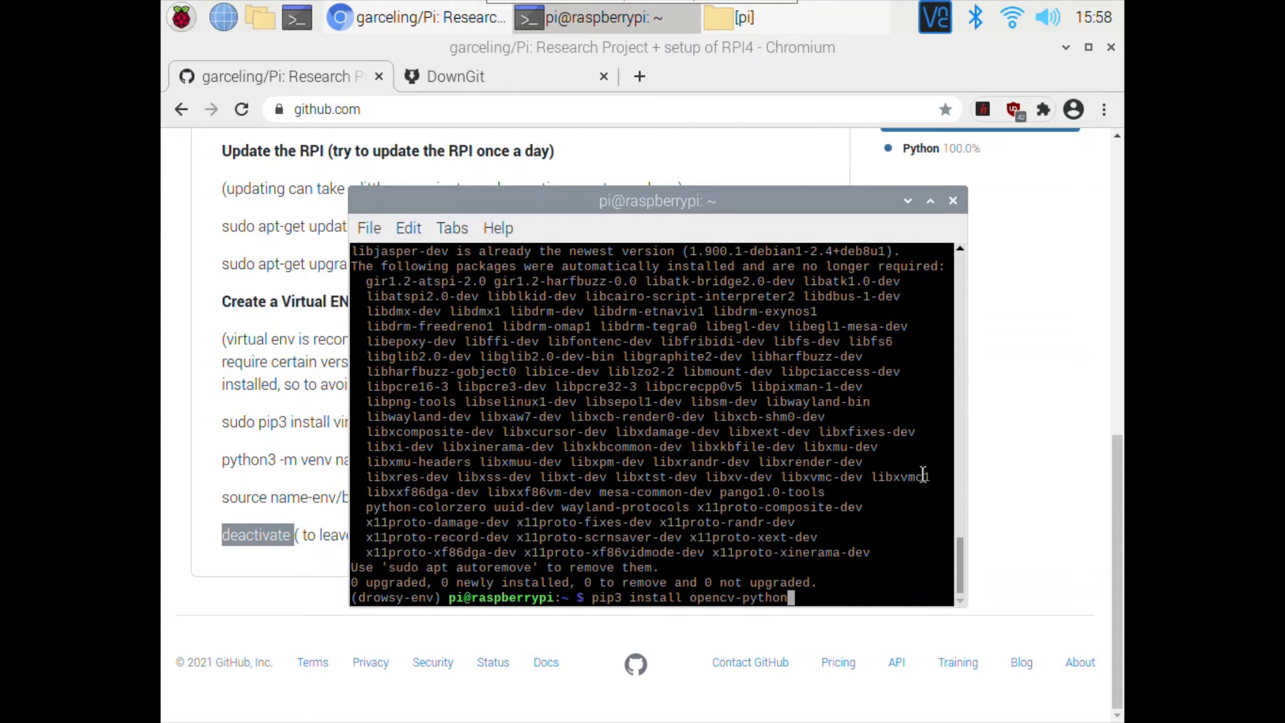
{"action": "key", "text": "Return"}
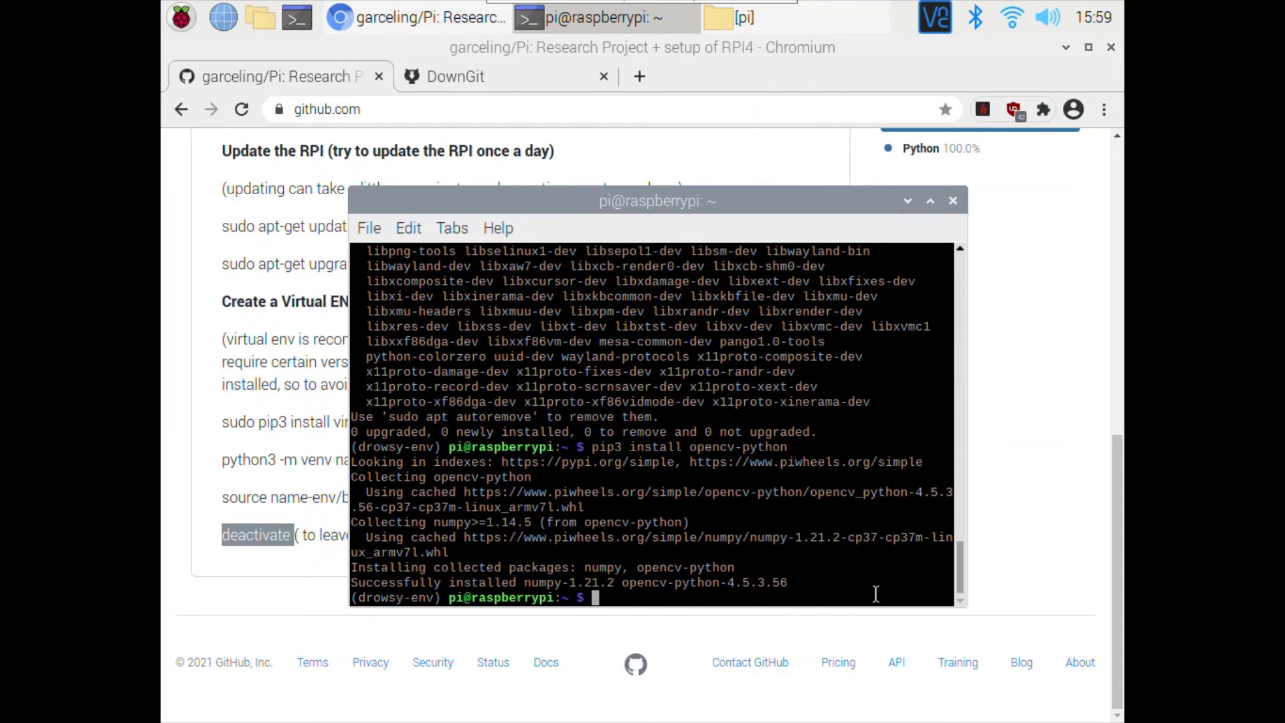
Check the OpenCV version in a python3 session by importing cv2 and evaluating cv2.__version__, and leave the session with exit()
{"action": "type", "text": "python3"}
{"action": "key", "text": "Return"}
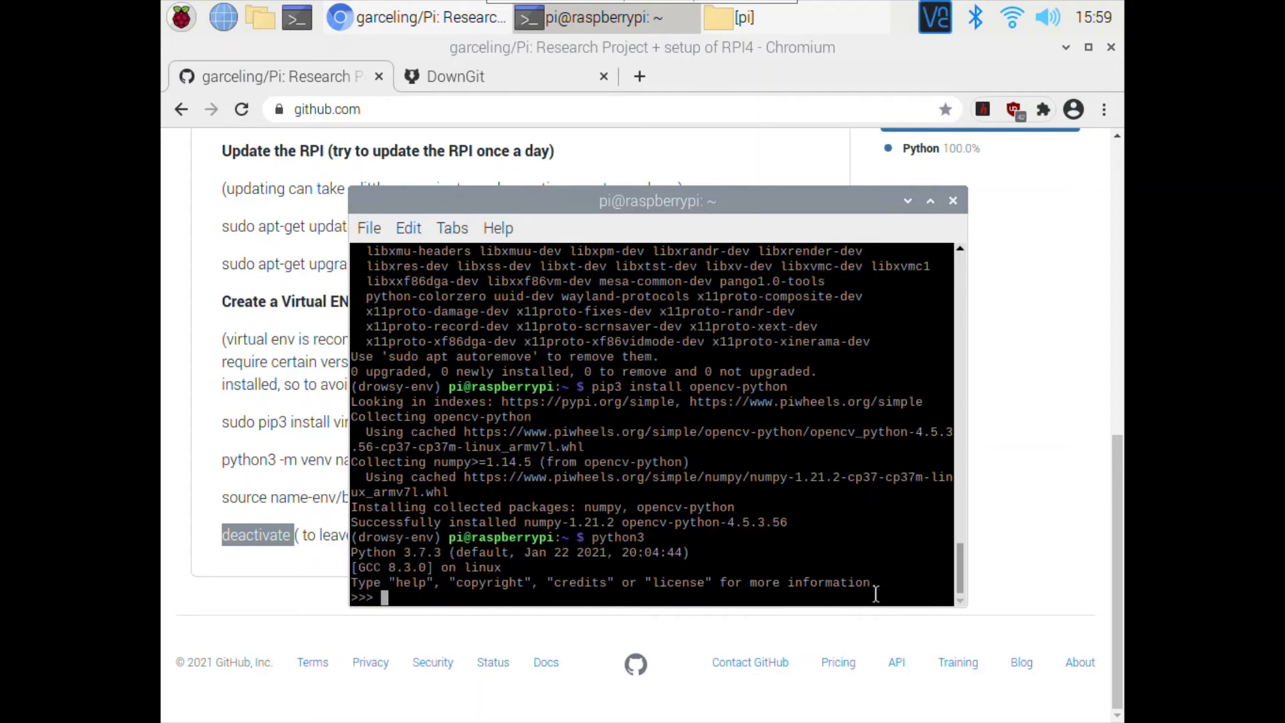
{"action": "type", "text": "import cv2"}
{"action": "key", "text": "Return"}
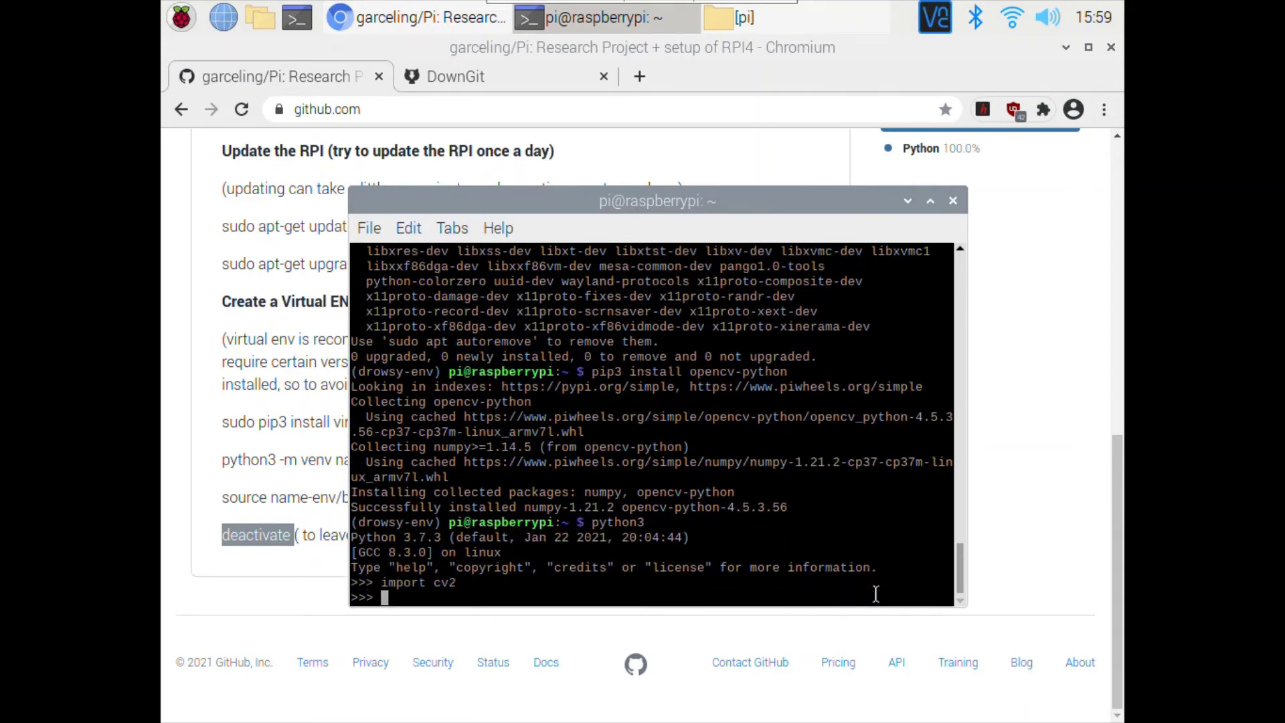
{"action": "type", "text": "cv2.__veri"}
{"action": "key", "text": "BackSpace"}
{"action": "type", "text": "sion__"}
{"action": "key", "text": "Return"}
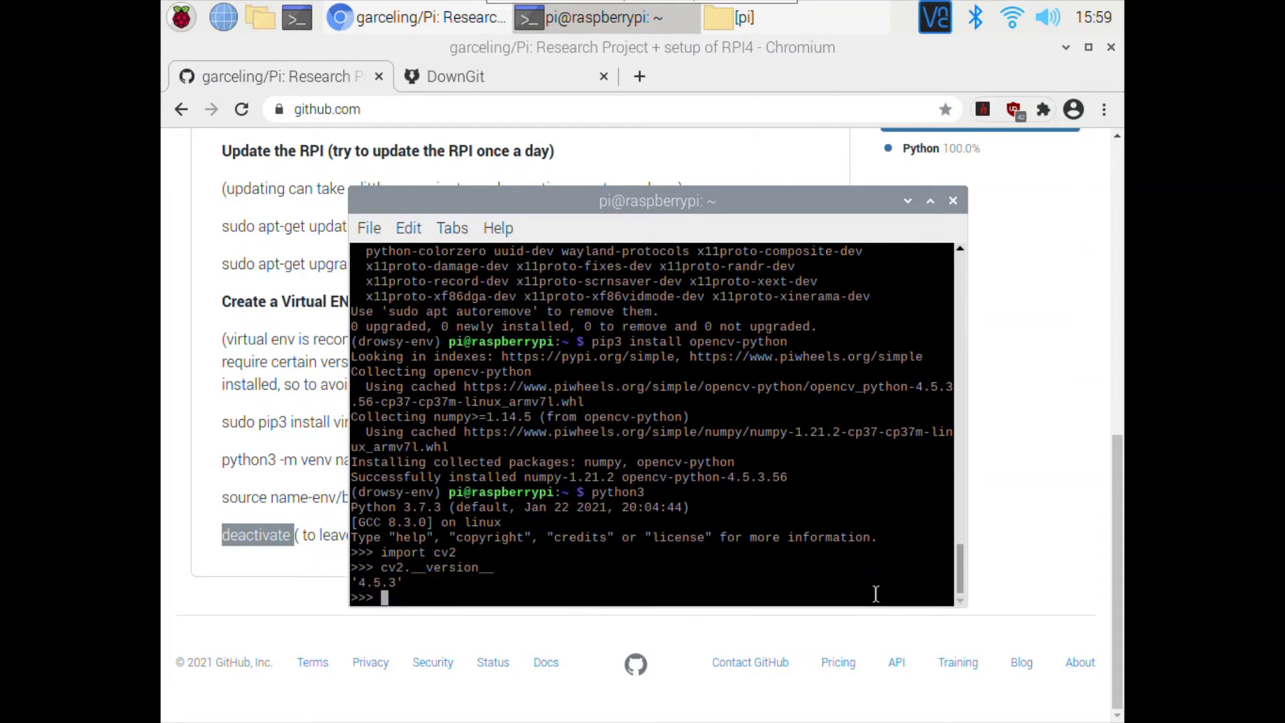
{"action": "type", "text": "exit()"}
{"action": "key", "text": "Return"}
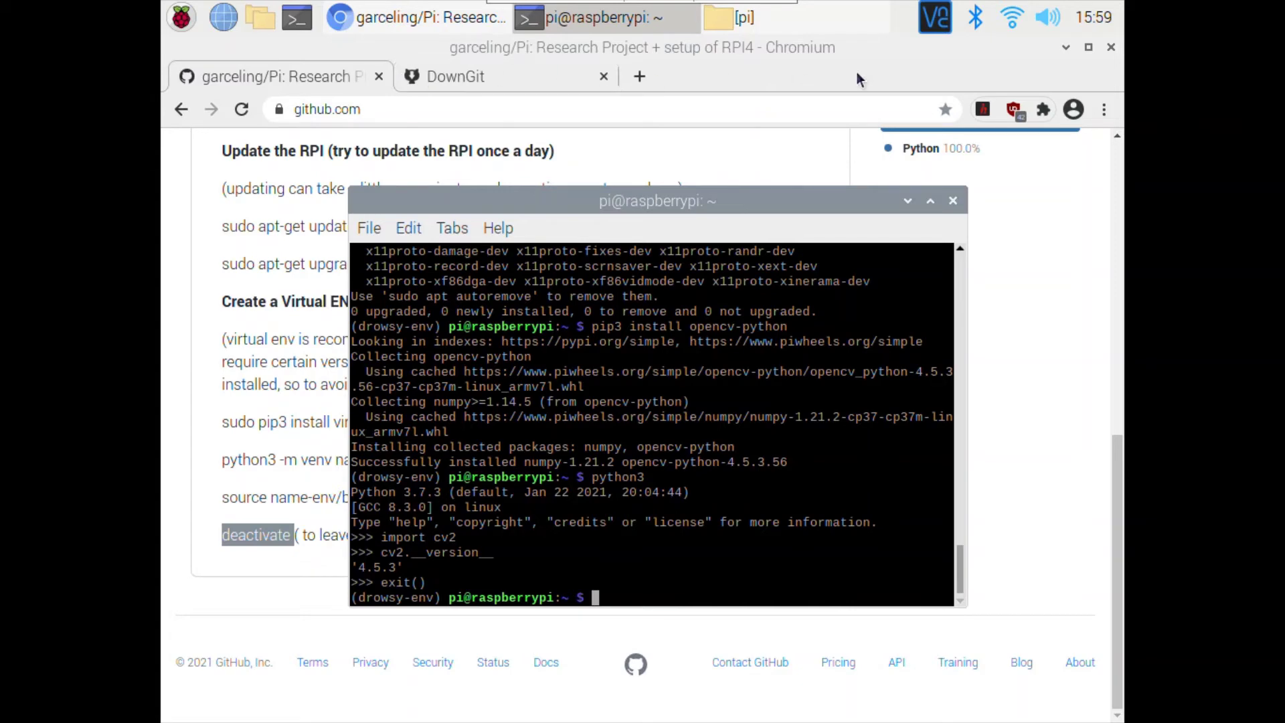
Copy Drowsiness_Detector.zip from the Downloads folder into the /home/pi/drowsy-env folder
{"action": "left_click", "coordinate": [1066, 48]}
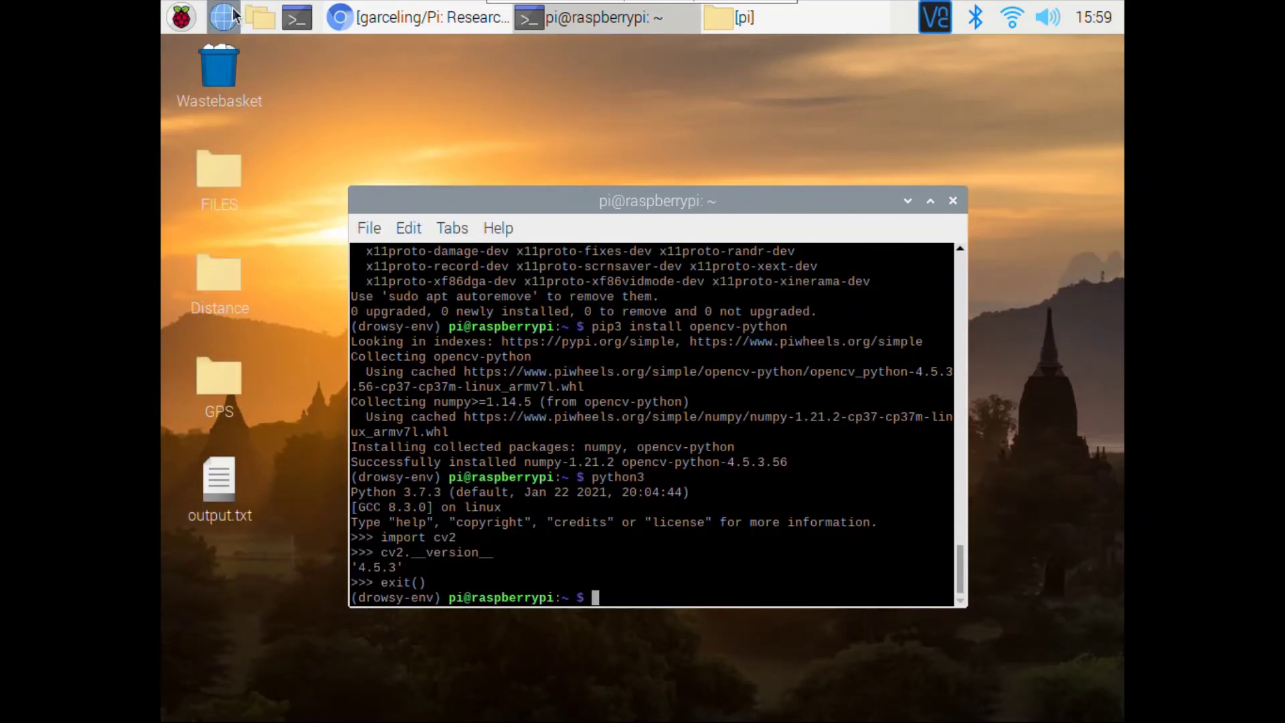
{"action": "left_click", "coordinate": [260, 18]}
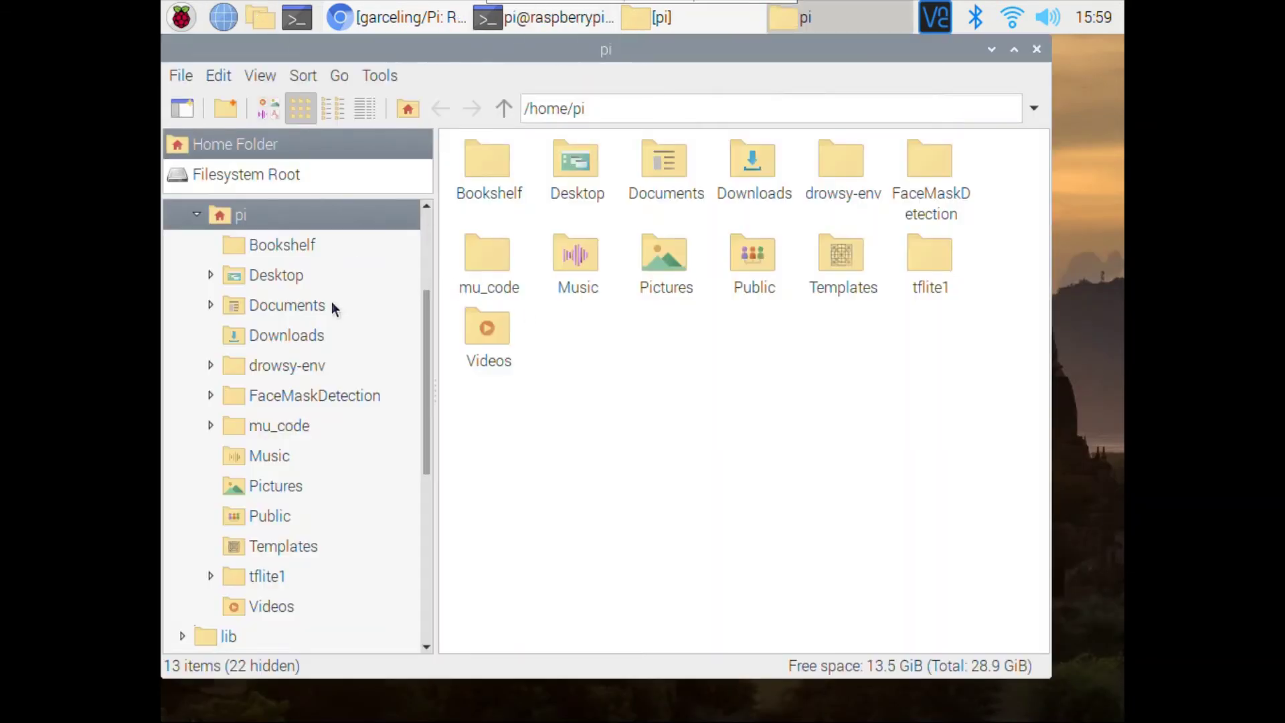
{"action": "left_click", "coordinate": [325, 337]}
{"action": "left_click", "coordinate": [514, 185]}
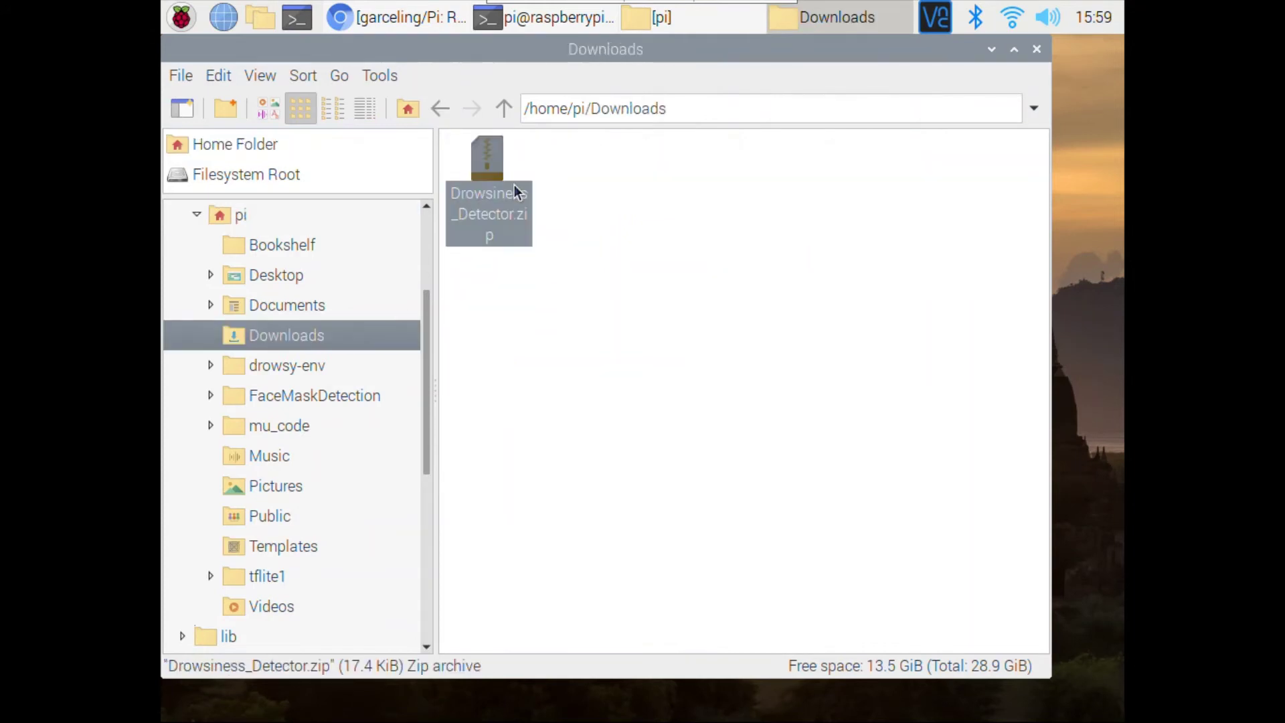
{"action": "right_click", "coordinate": [514, 185]}
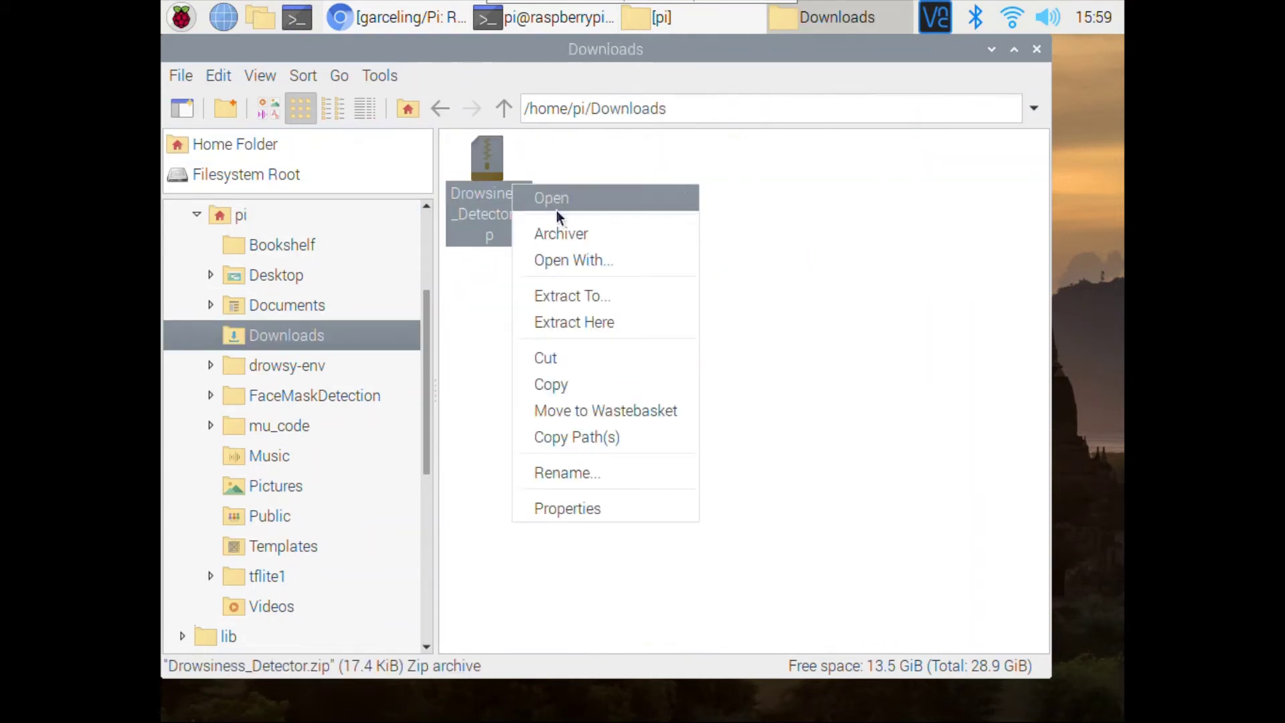
{"action": "left_click", "coordinate": [602, 384]}
{"action": "left_click", "coordinate": [1037, 49]}
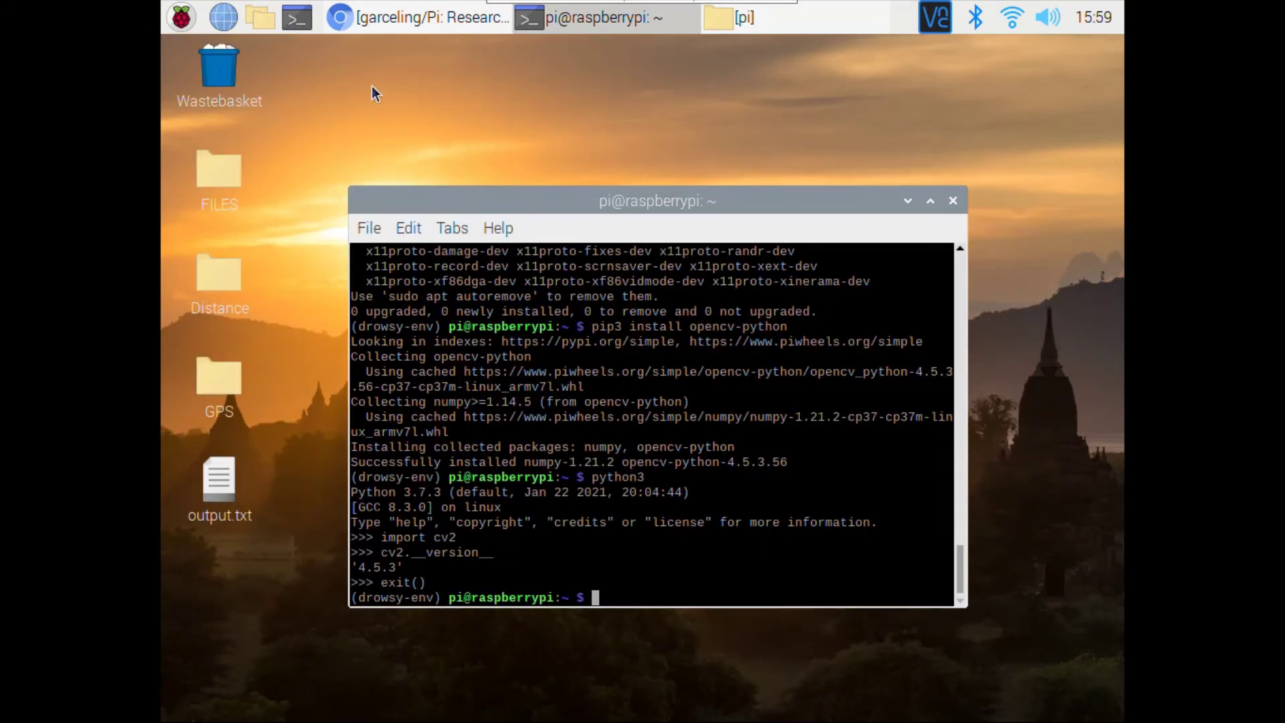
{"action": "left_click", "coordinate": [271, 30]}
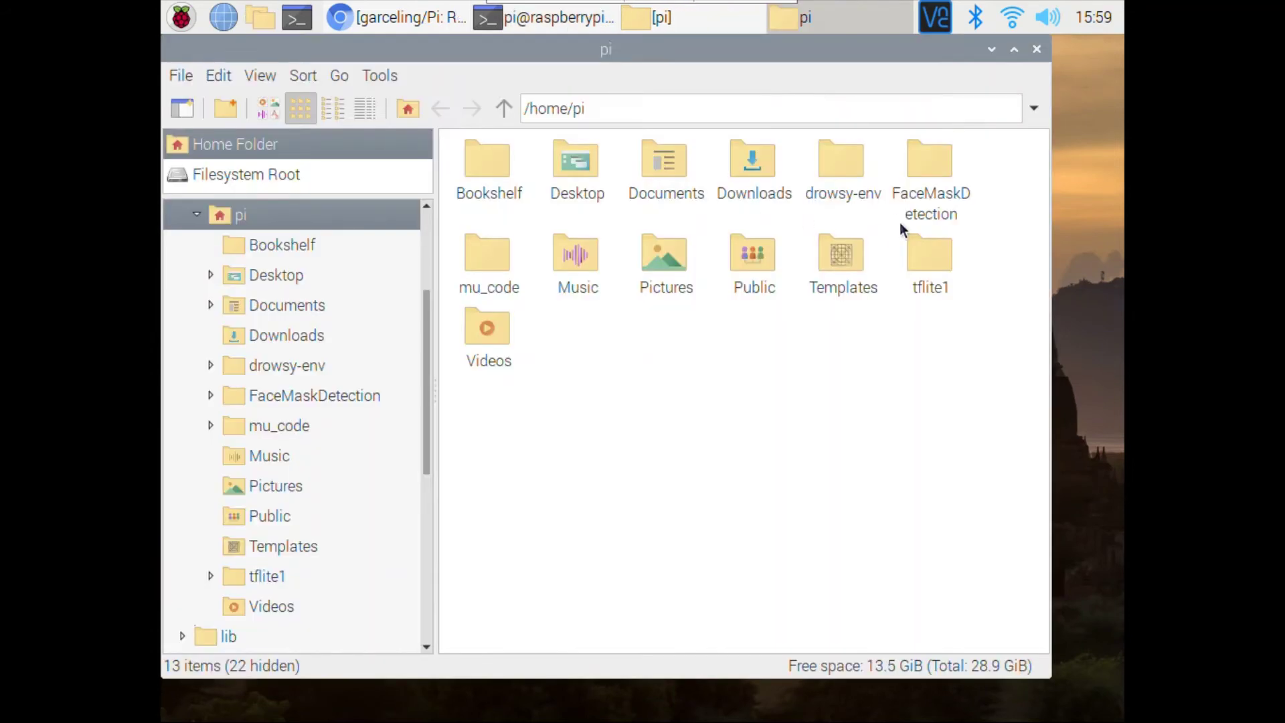
{"action": "double_click", "coordinate": [857, 182]}
{"action": "right_click", "coordinate": [696, 262]}
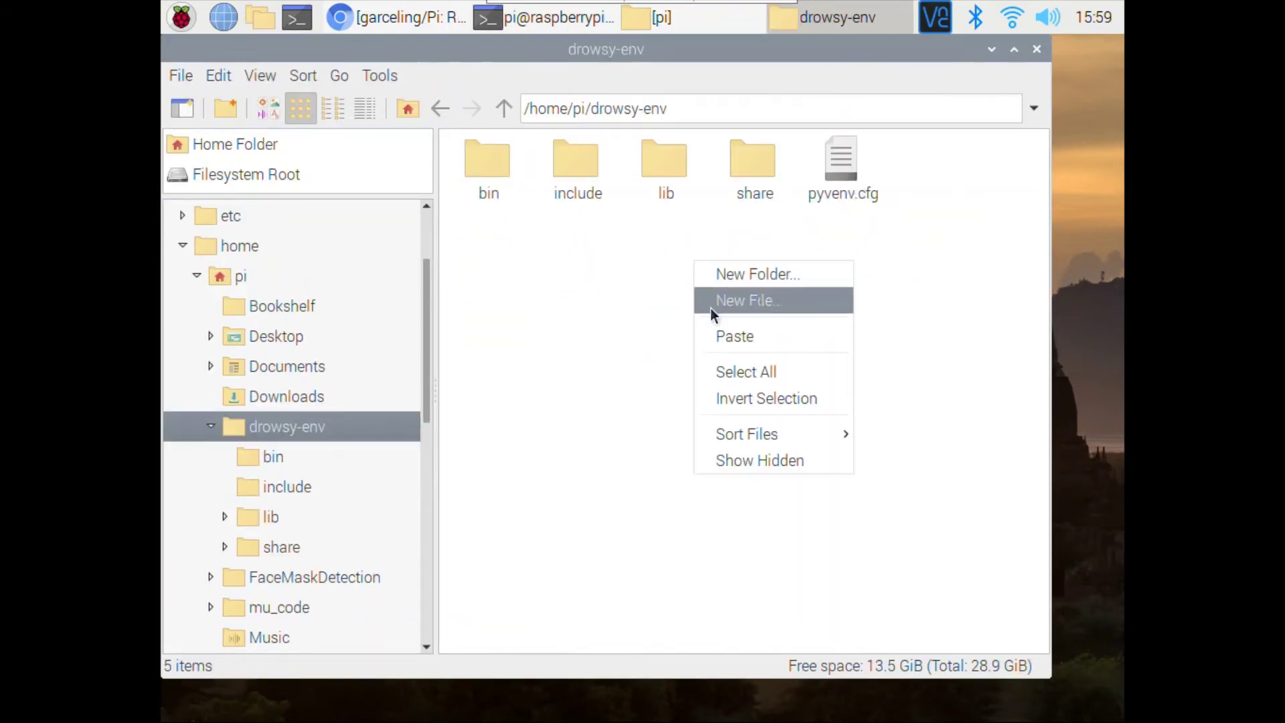
{"action": "left_click", "coordinate": [730, 343]}
Extract Drowsiness_Detector.zip inside drowsy-env and move the zip archive to the Wastebasket
{"action": "right_click", "coordinate": [857, 159]}
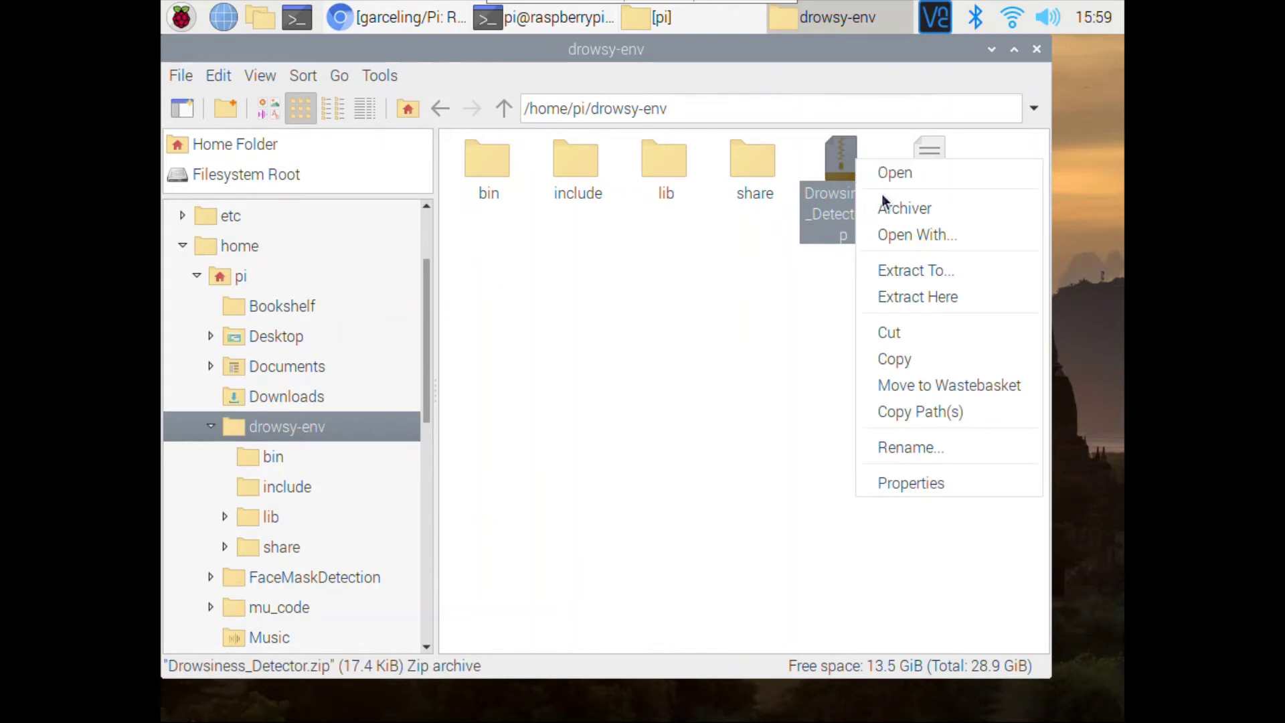
{"action": "left_click", "coordinate": [949, 299]}
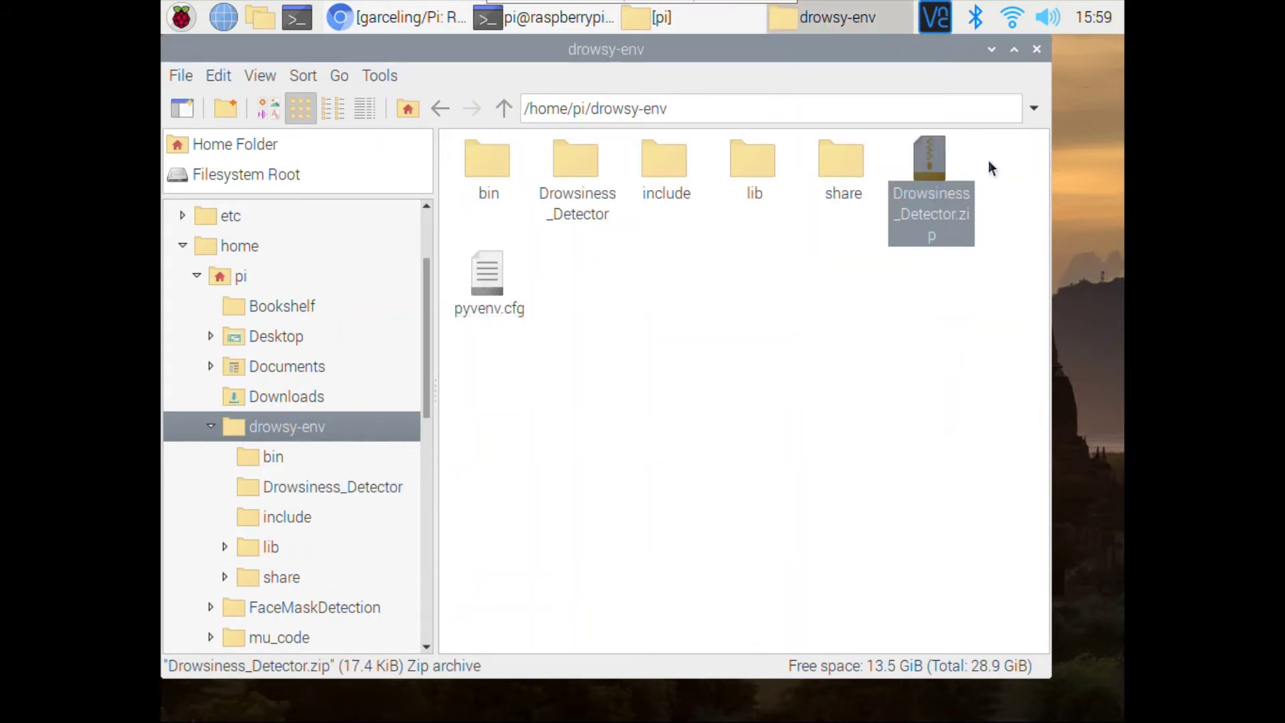
{"action": "right_click", "coordinate": [945, 164]}
{"action": "left_click", "coordinate": [878, 388]}
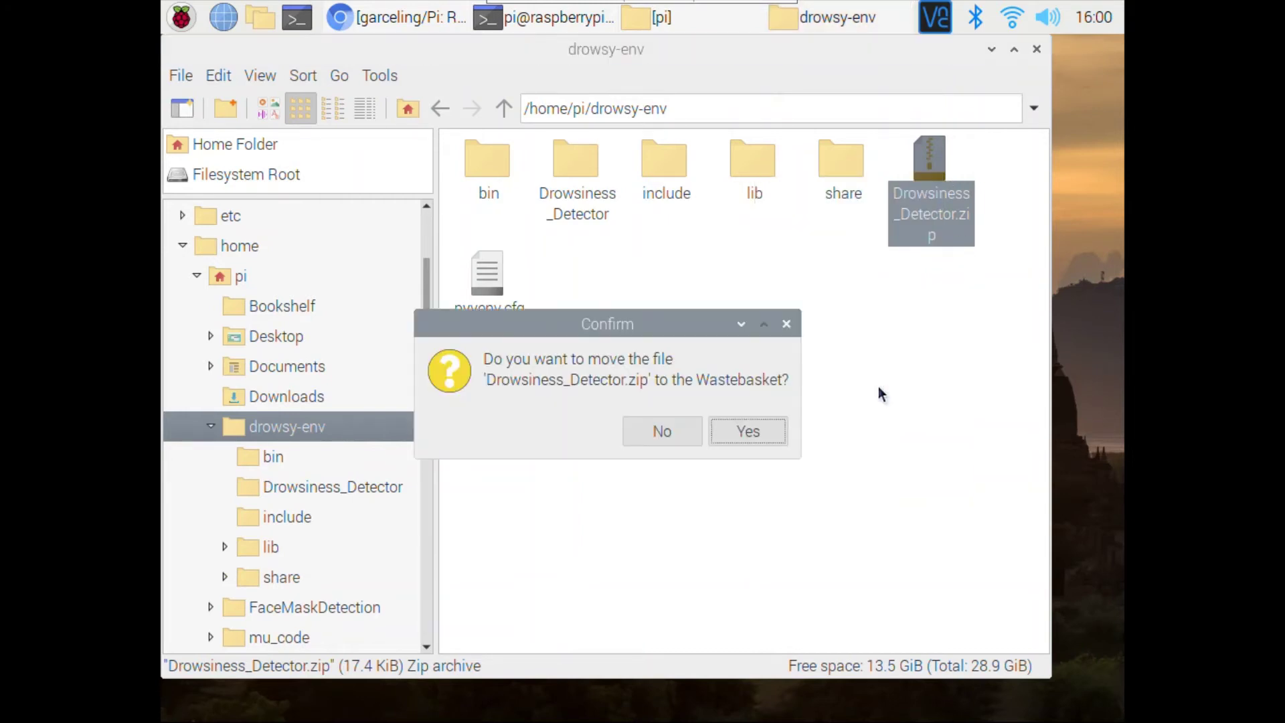
{"action": "left_click", "coordinate": [719, 428]}
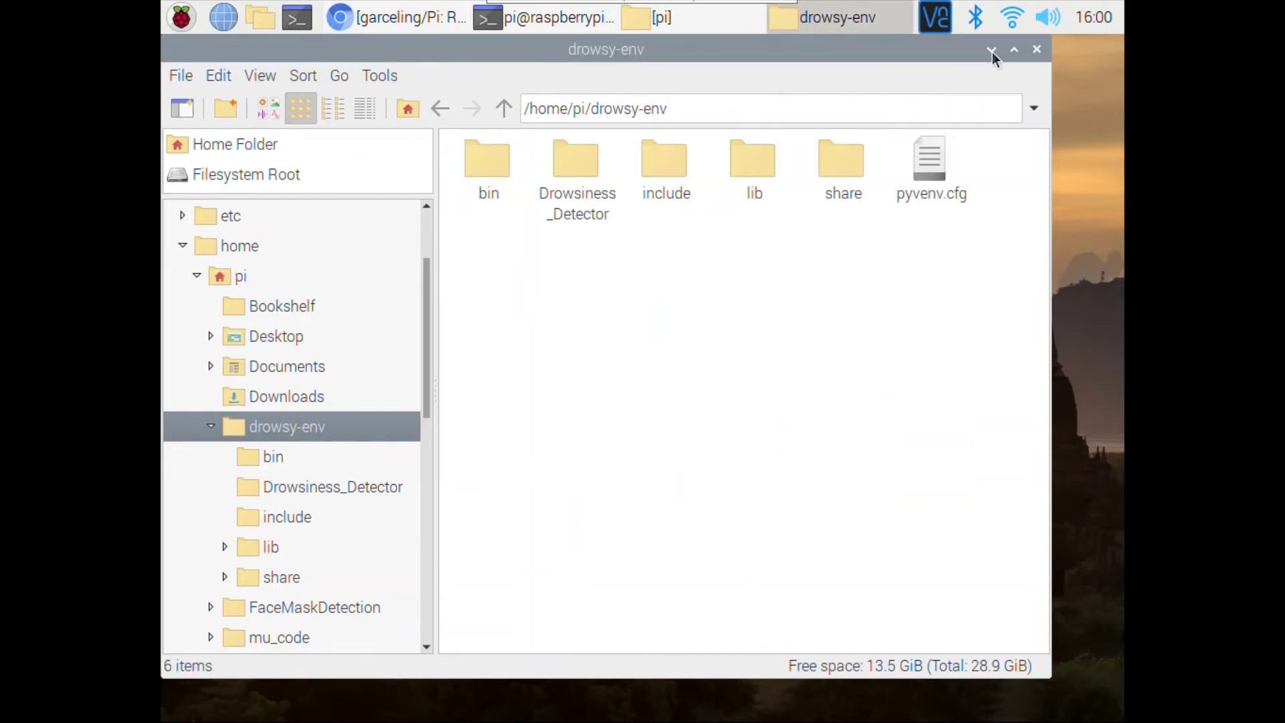
{"action": "left_click", "coordinate": [992, 51]}
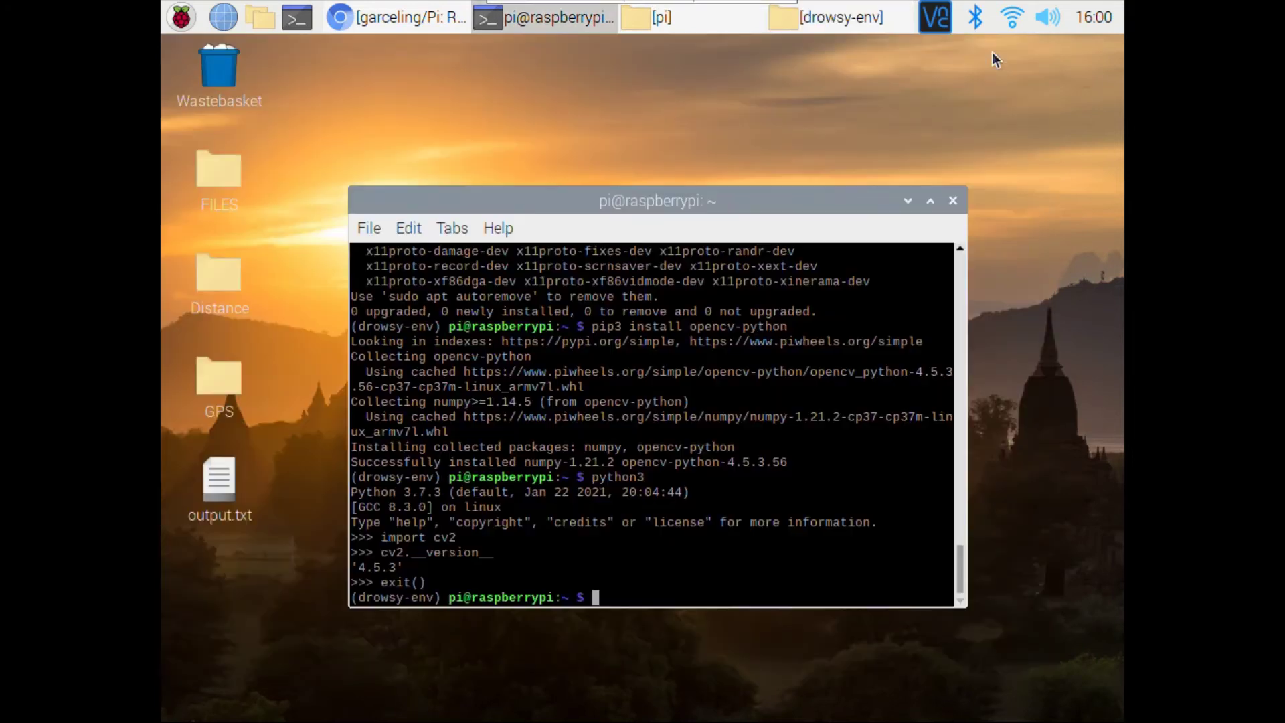
Open new_main.py from drowsy-env/Drowsiness_Detector to view its imports, and minimise the editor and folder windows
{"action": "left_click", "coordinate": [264, 17]}
{"action": "double_click", "coordinate": [843, 174]}
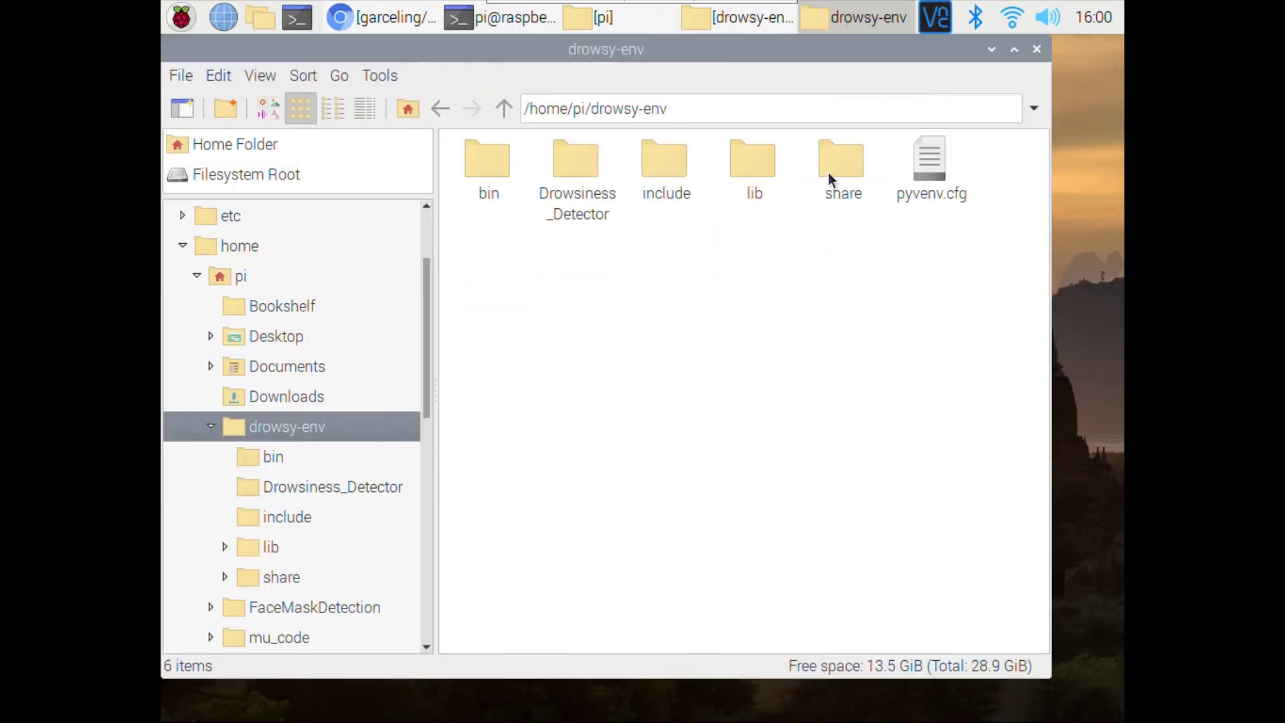
{"action": "double_click", "coordinate": [595, 178]}
{"action": "right_click", "coordinate": [576, 194]}
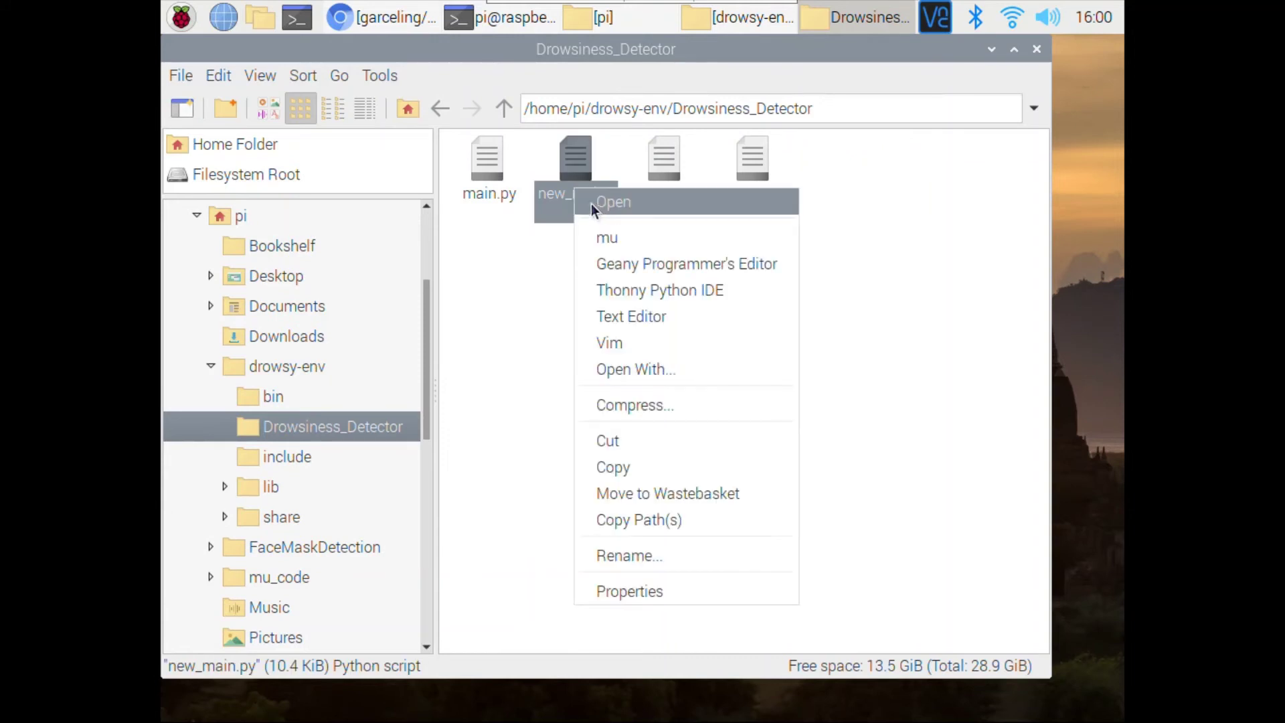
{"action": "left_click", "coordinate": [604, 211]}
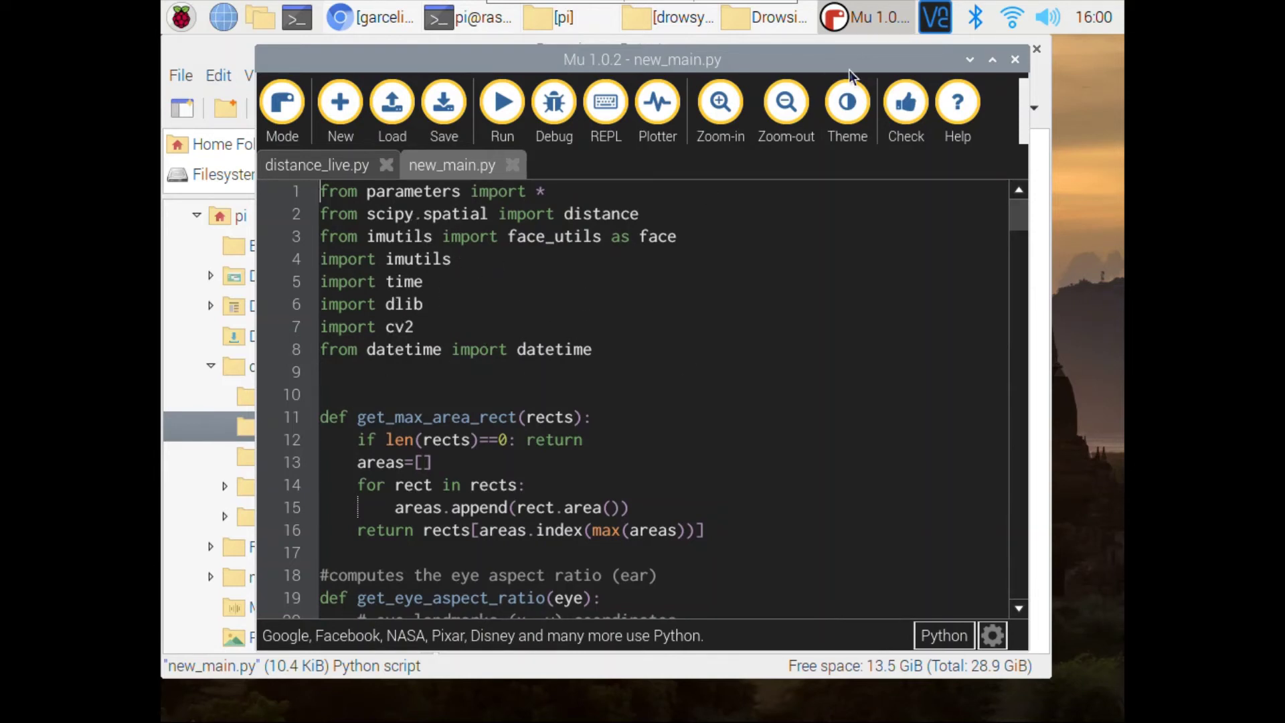
{"action": "left_click", "coordinate": [970, 66]}
{"action": "left_click", "coordinate": [990, 53]}
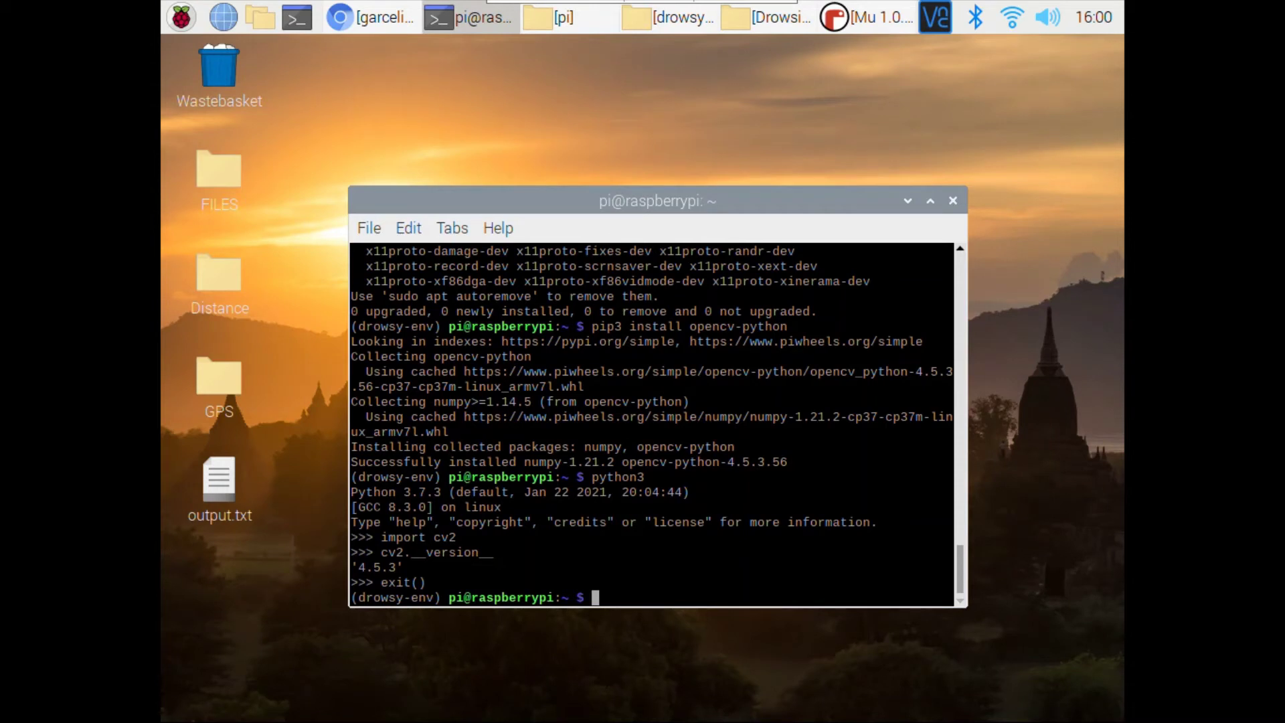
Install CMake by pasting and running the copied install command in the drowsy-env terminal
{"action": "right_click", "coordinate": [678, 590]}
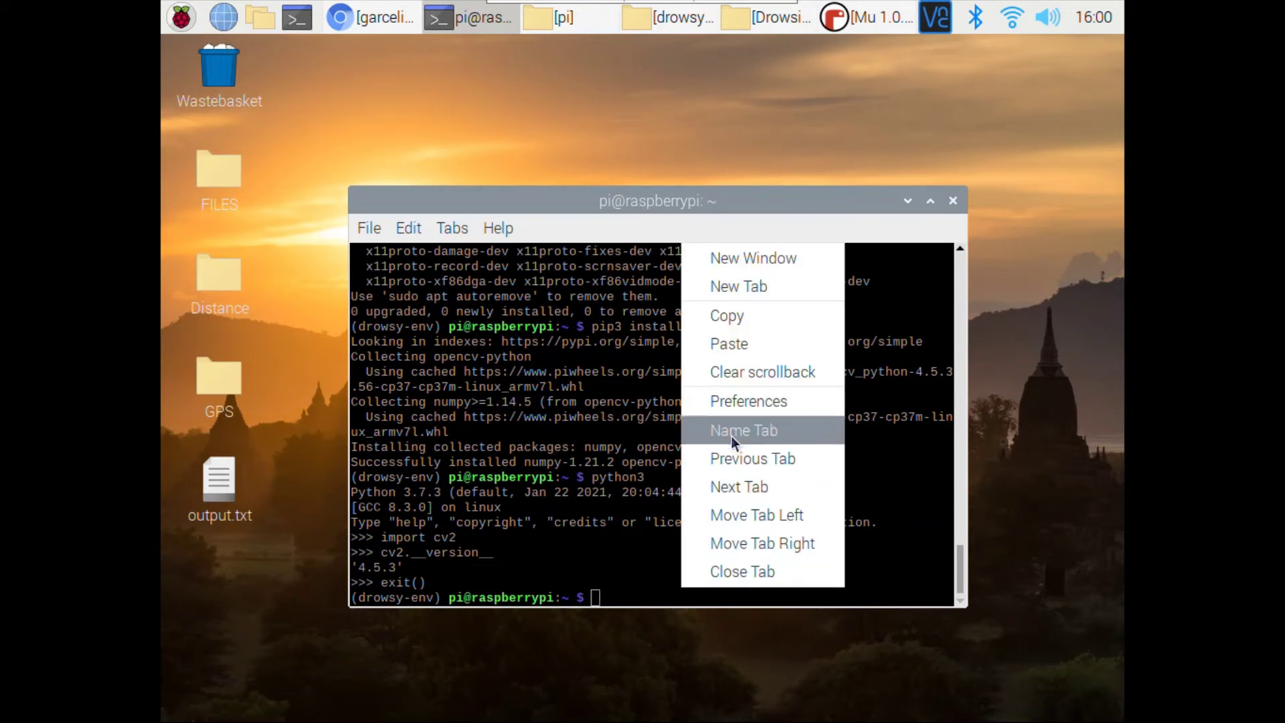
{"action": "left_click", "coordinate": [751, 342]}
{"action": "key", "text": "Return"}
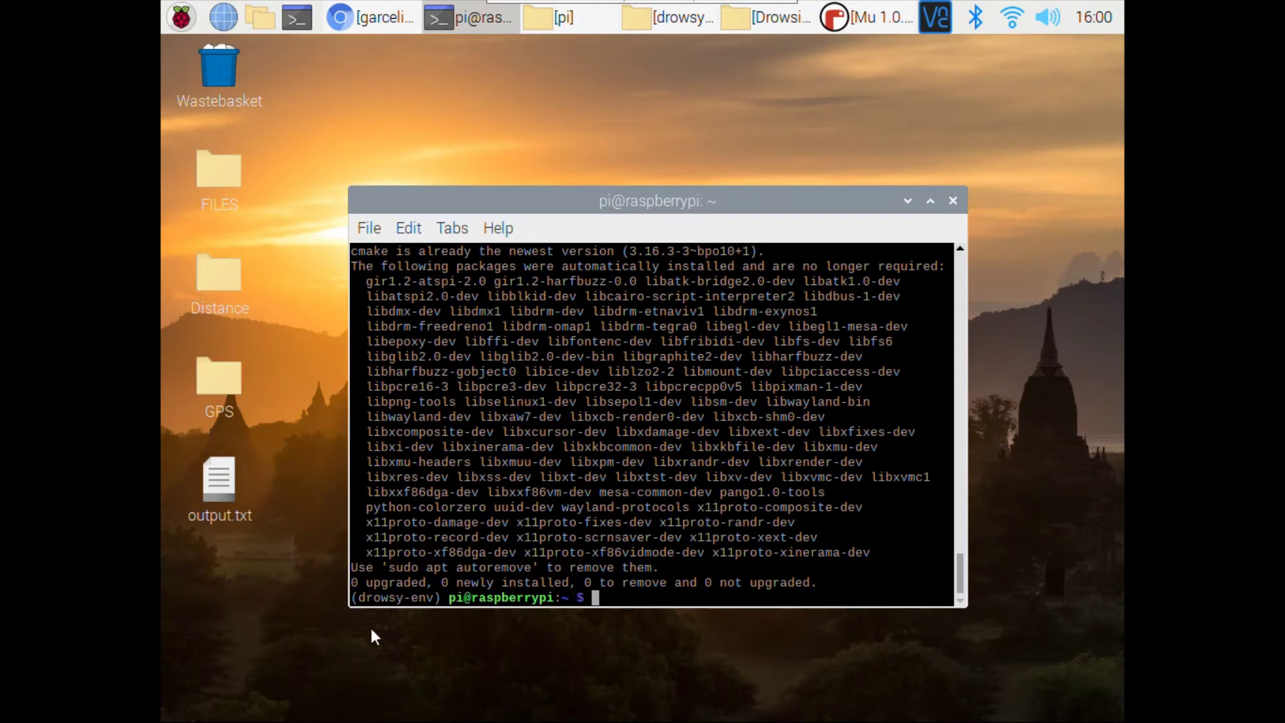
Install the GTK library by pasting and running sudo apt-get install libgtk-3-dev, answering y to continue
{"action": "right_click", "coordinate": [623, 592]}
{"action": "left_click", "coordinate": [688, 344]}
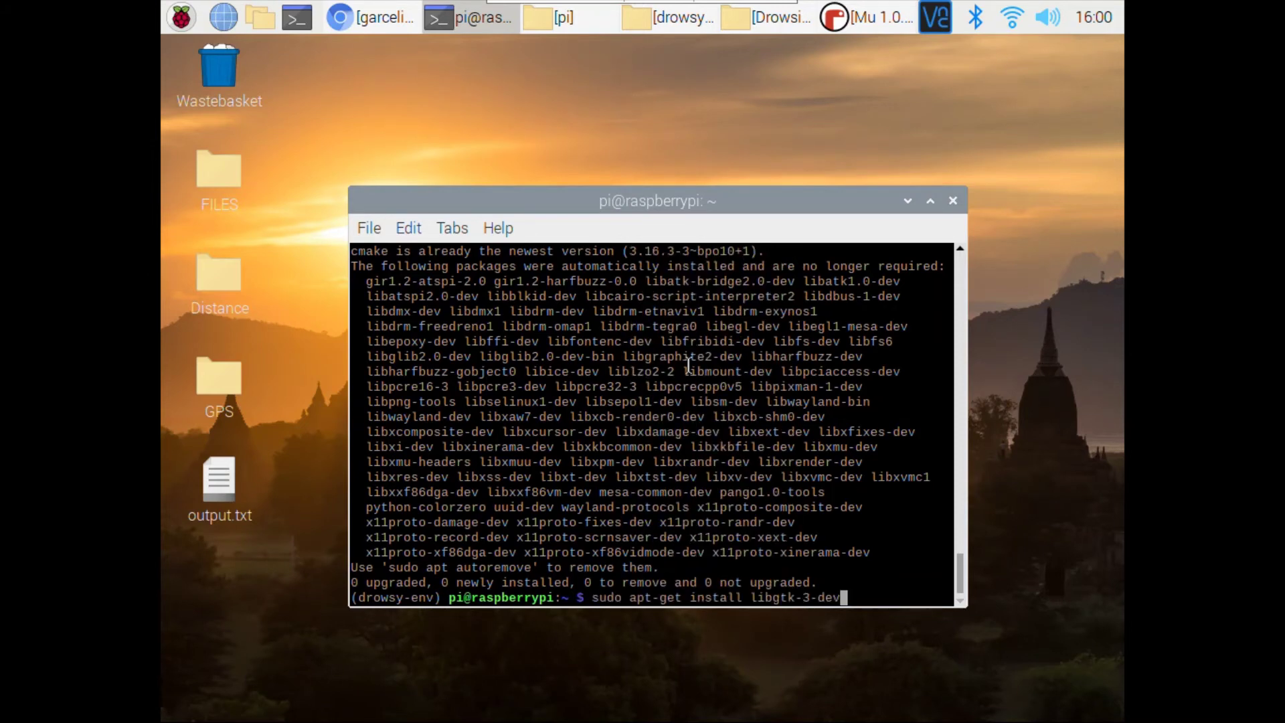
{"action": "key", "text": "Return"}
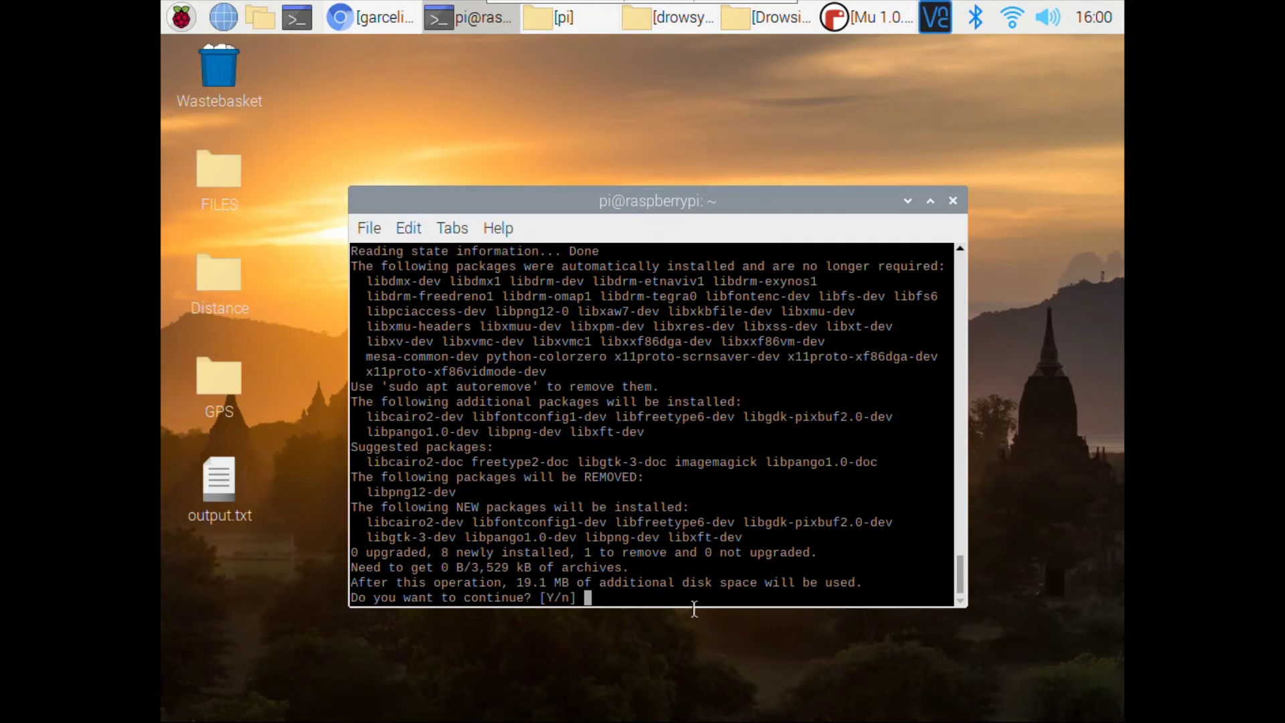
{"action": "type", "text": "y"}
{"action": "key", "text": "Return"}
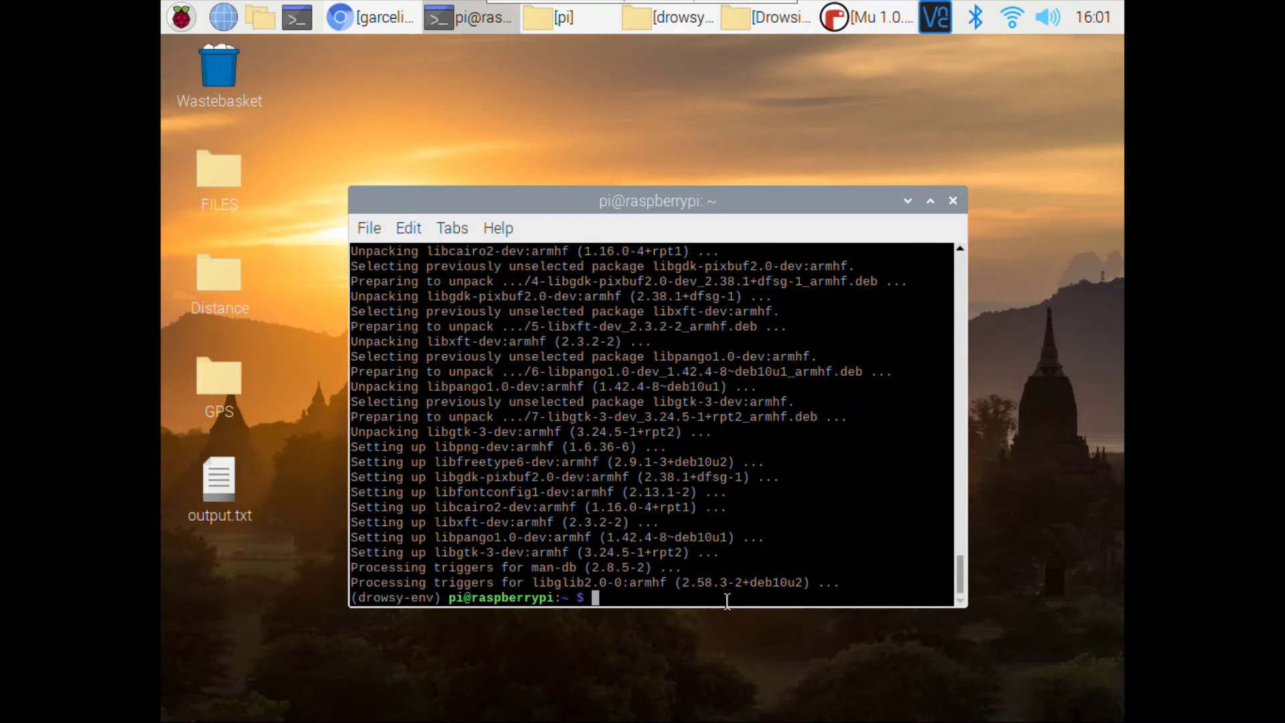
{"action": "type", "text": "sudo apt-get install libgtk-3-dev"}
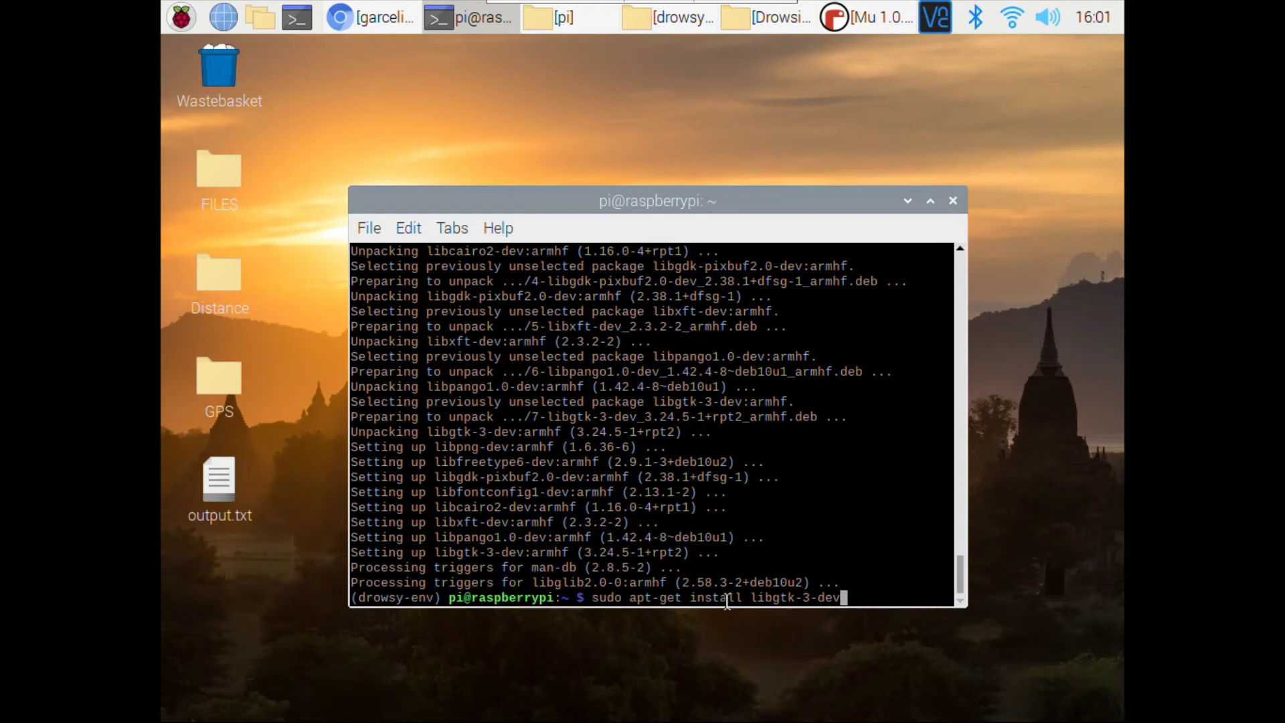
{"action": "key", "text": "BackSpace"}
{"action": "key", "text": "BackSpace"}
{"action": "key", "text": "BackSpace"}
{"action": "key", "text": "BackSpace"}
{"action": "key", "text": "BackSpace"}
{"action": "key", "text": "BackSpace"}
{"action": "key", "text": "BackSpace"}
{"action": "key", "text": "BackSpace"}
{"action": "key", "text": "BackSpace"}
{"action": "key", "text": "BackSpace"}
{"action": "key", "text": "BackSpace"}
{"action": "key", "text": "BackSpace"}
{"action": "key", "text": "BackSpace"}
{"action": "key", "text": "BackSpace"}
{"action": "key", "text": "BackSpace"}
{"action": "key", "text": "BackSpace"}
{"action": "key", "text": "BackSpace"}
{"action": "key", "text": "BackSpace"}
{"action": "key", "text": "BackSpace"}
{"action": "key", "text": "BackSpace"}
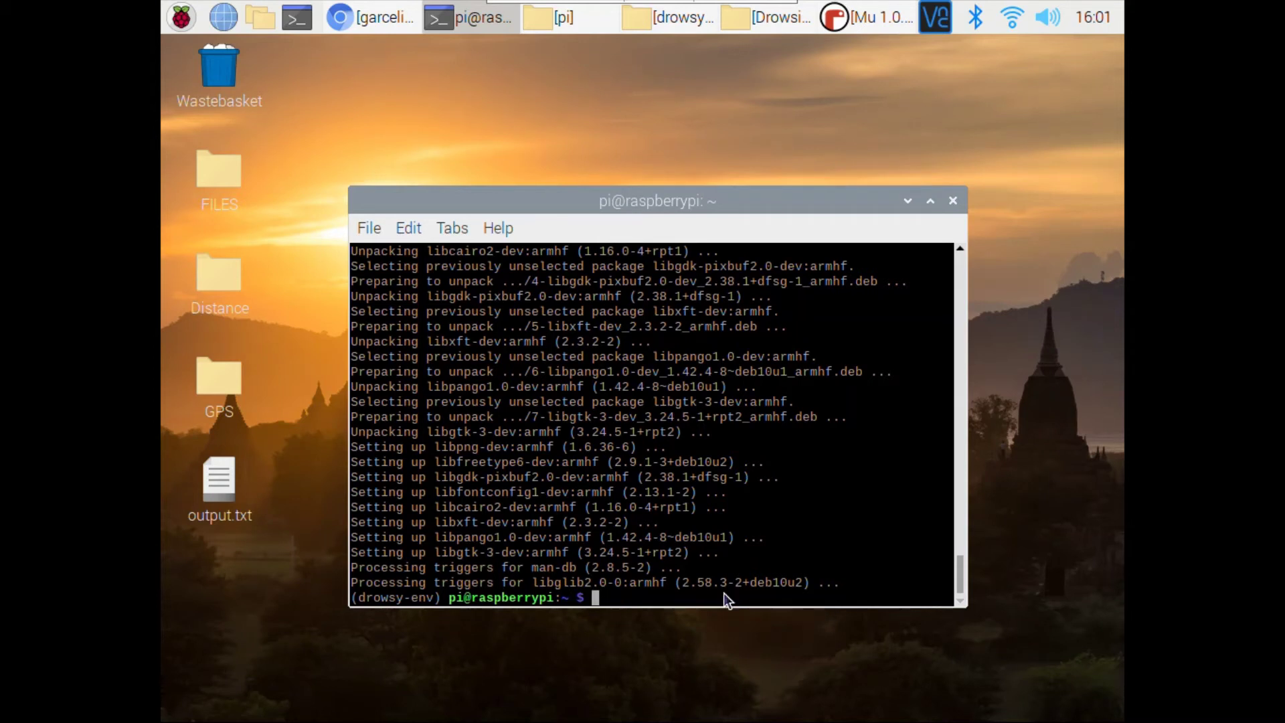
Install the Boost libraries by pasting and running sudo apt-get install libboost-all-dev
{"action": "right_click", "coordinate": [724, 592]}
{"action": "left_click", "coordinate": [801, 355]}
{"action": "key", "text": "Return"}
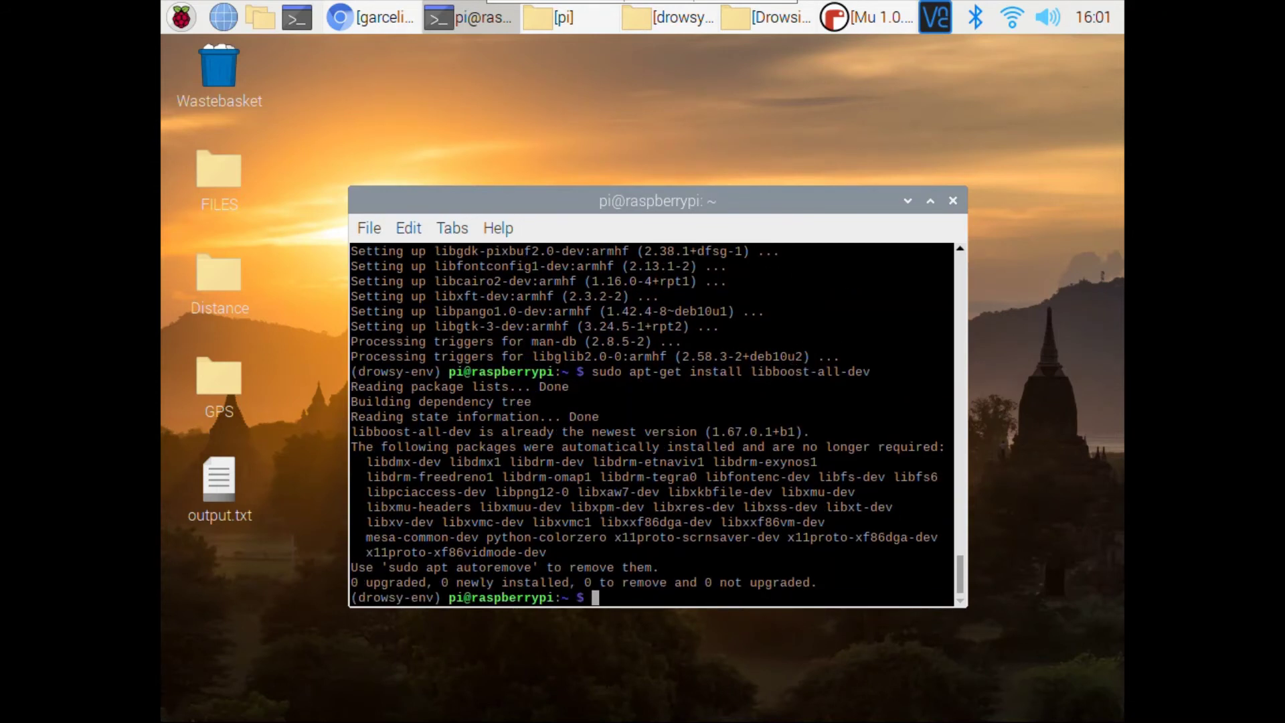
Install SciPy into the drowsy-env environment by pasting and running pip3 install scipy
{"action": "right_click", "coordinate": [690, 601]}
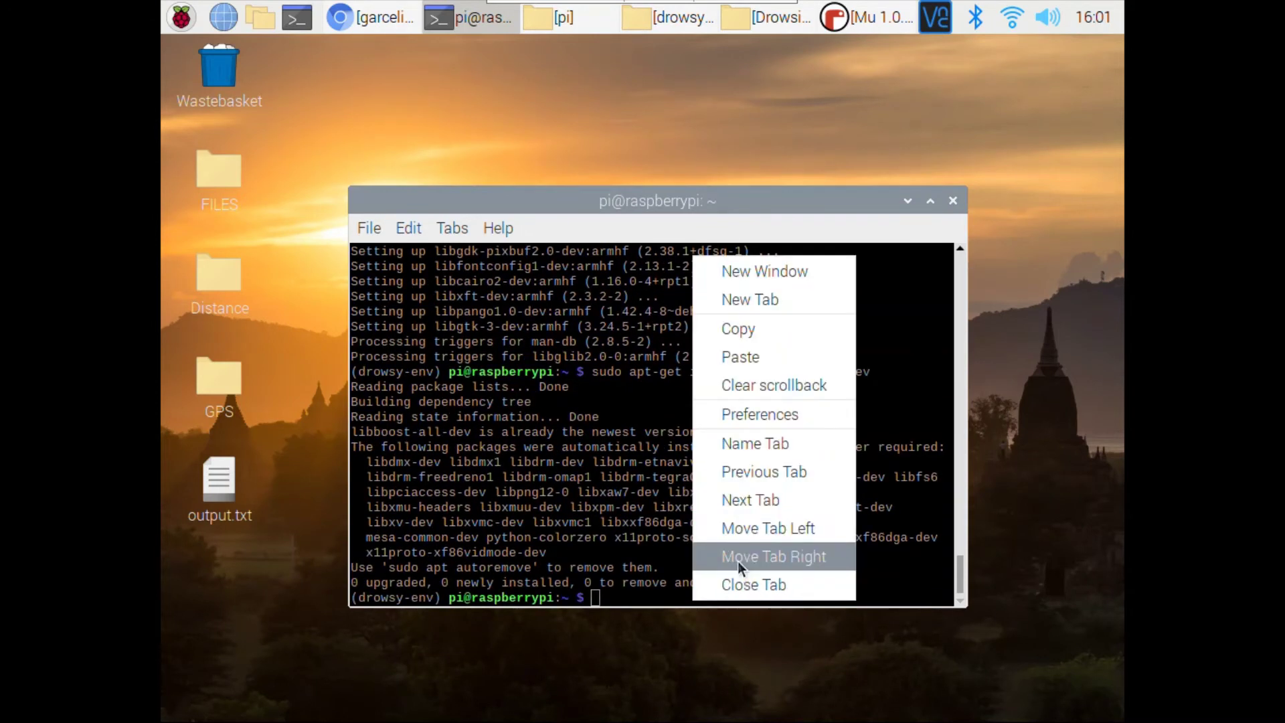
{"action": "left_click", "coordinate": [742, 356]}
{"action": "key", "text": "Return"}
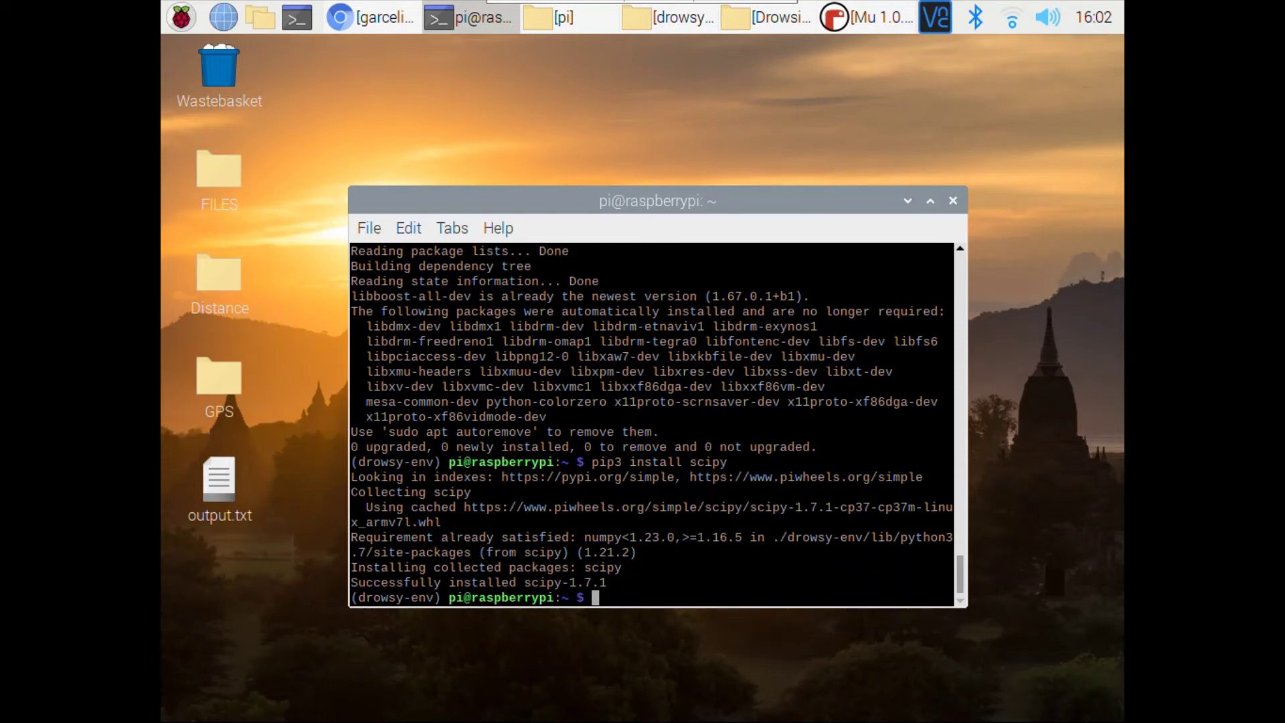
Install scikit-image into the drowsy-env environment by pasting and running the copied install command
{"action": "right_click", "coordinate": [639, 596]}
{"action": "left_click", "coordinate": [721, 359]}
{"action": "key", "text": "Return"}
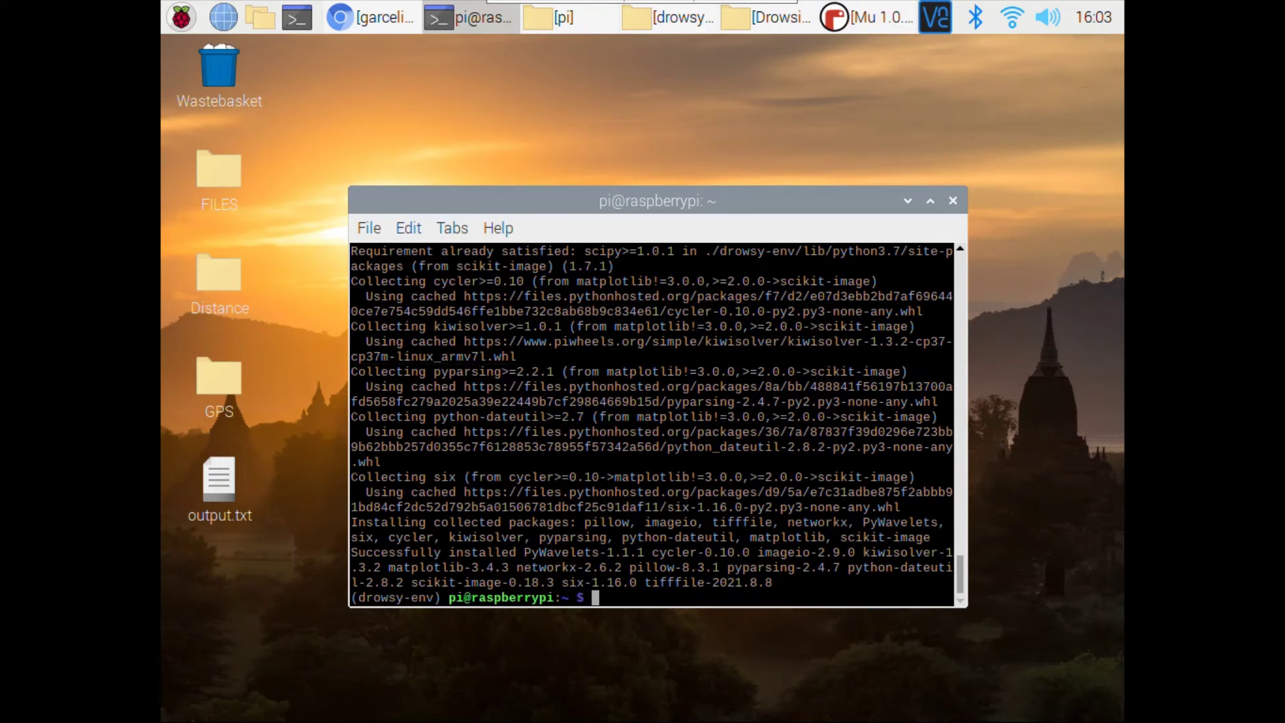
Install dlib into the drowsy-env environment by pasting and running pip3 install dlib
{"action": "right_click", "coordinate": [841, 600]}
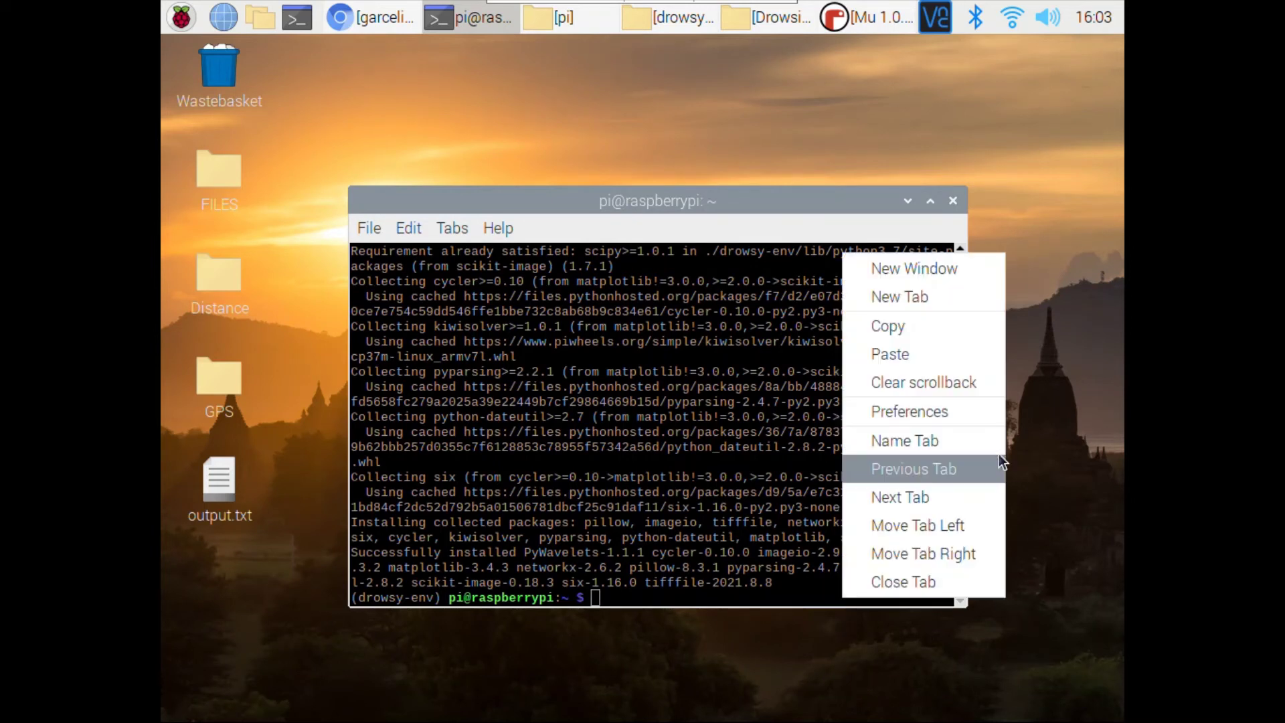
{"action": "left_click", "coordinate": [938, 352]}
{"action": "key", "text": "Return"}
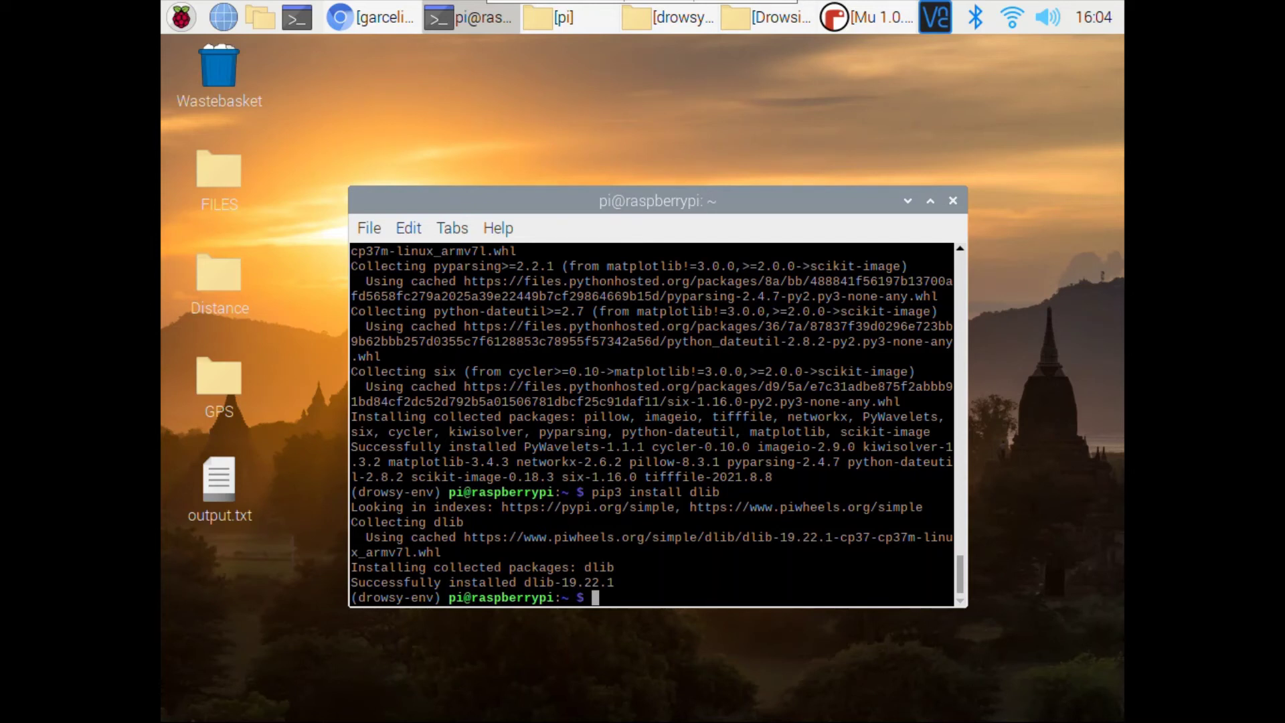
Install imutils into the drowsy-env environment by pasting and running pip3 install imutils
{"action": "right_click", "coordinate": [623, 593]}
{"action": "left_click", "coordinate": [690, 345]}
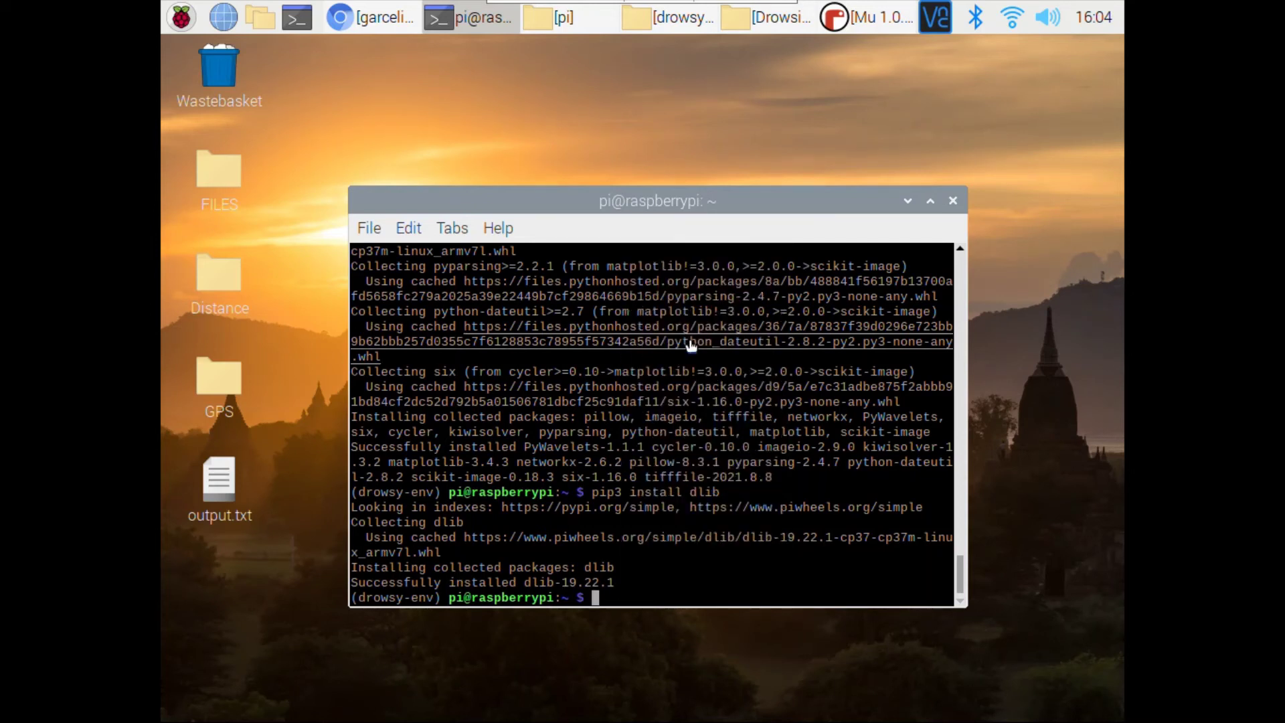
{"action": "key", "text": "Return"}
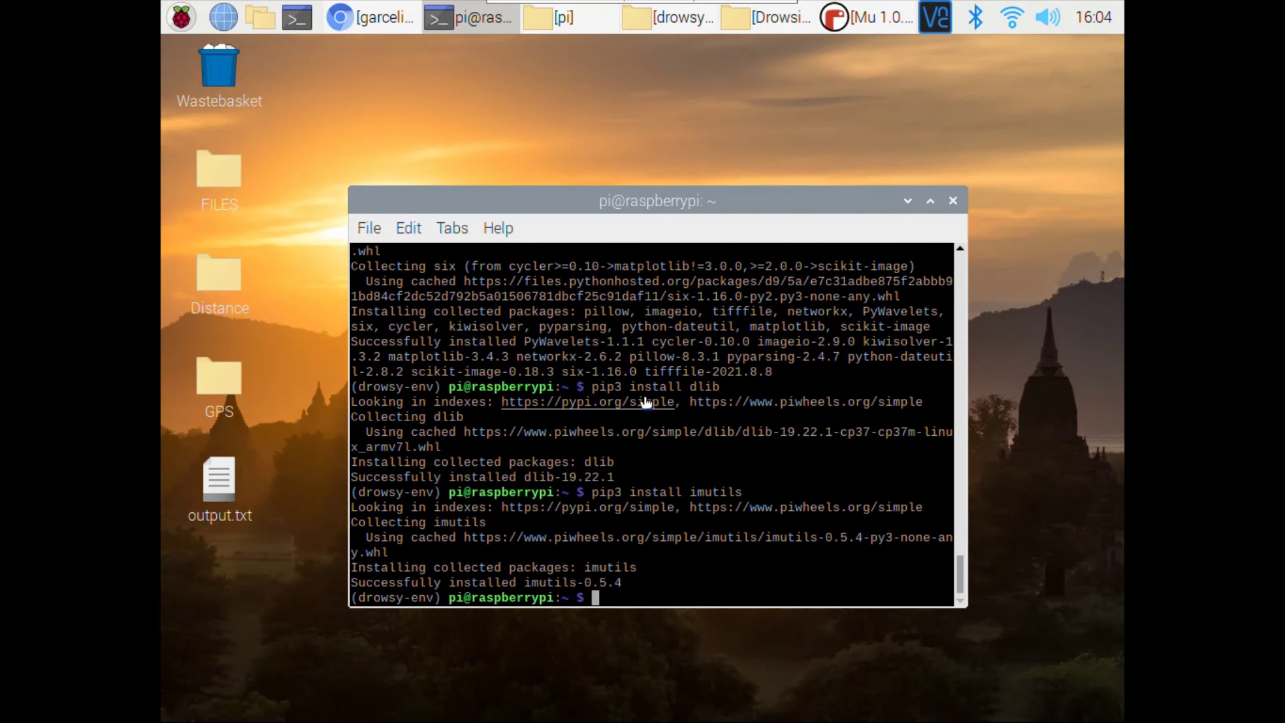
Install datetime into the drowsy-env environment by running pip3 install datetime
{"action": "type", "text": "pip3 install dateti"}
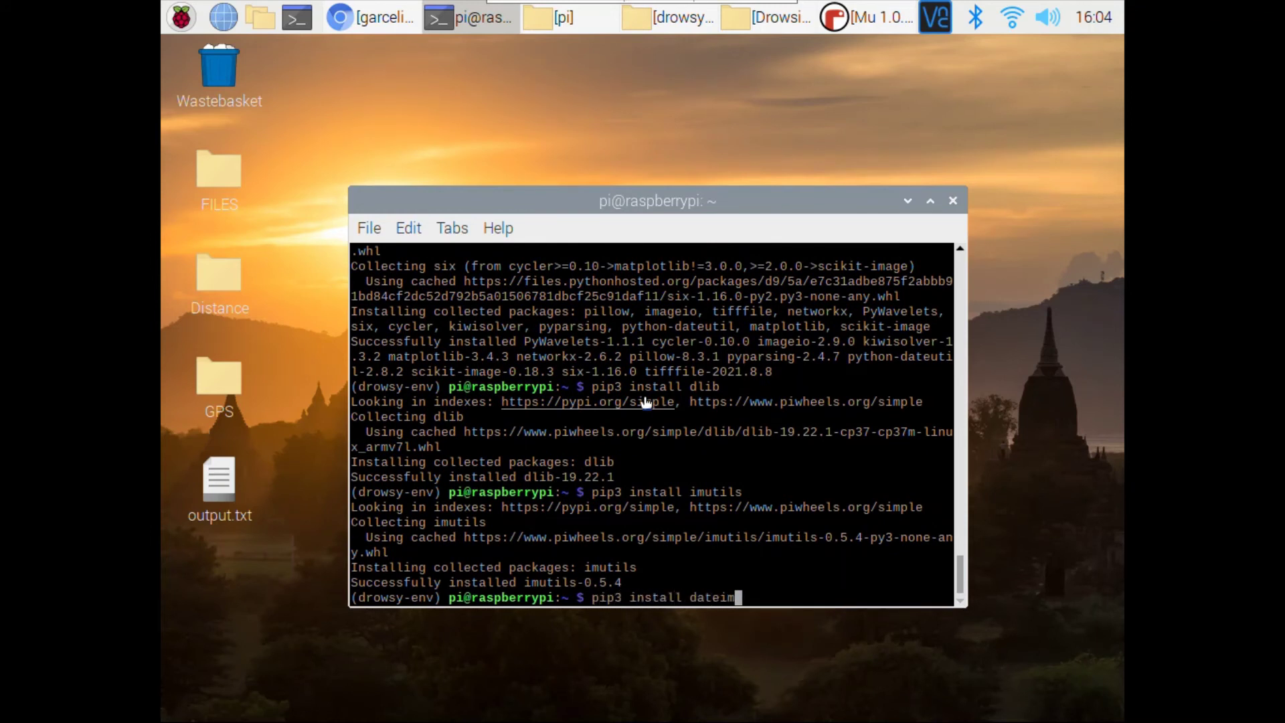
{"action": "type", "text": "me"}
{"action": "key", "text": "Return"}
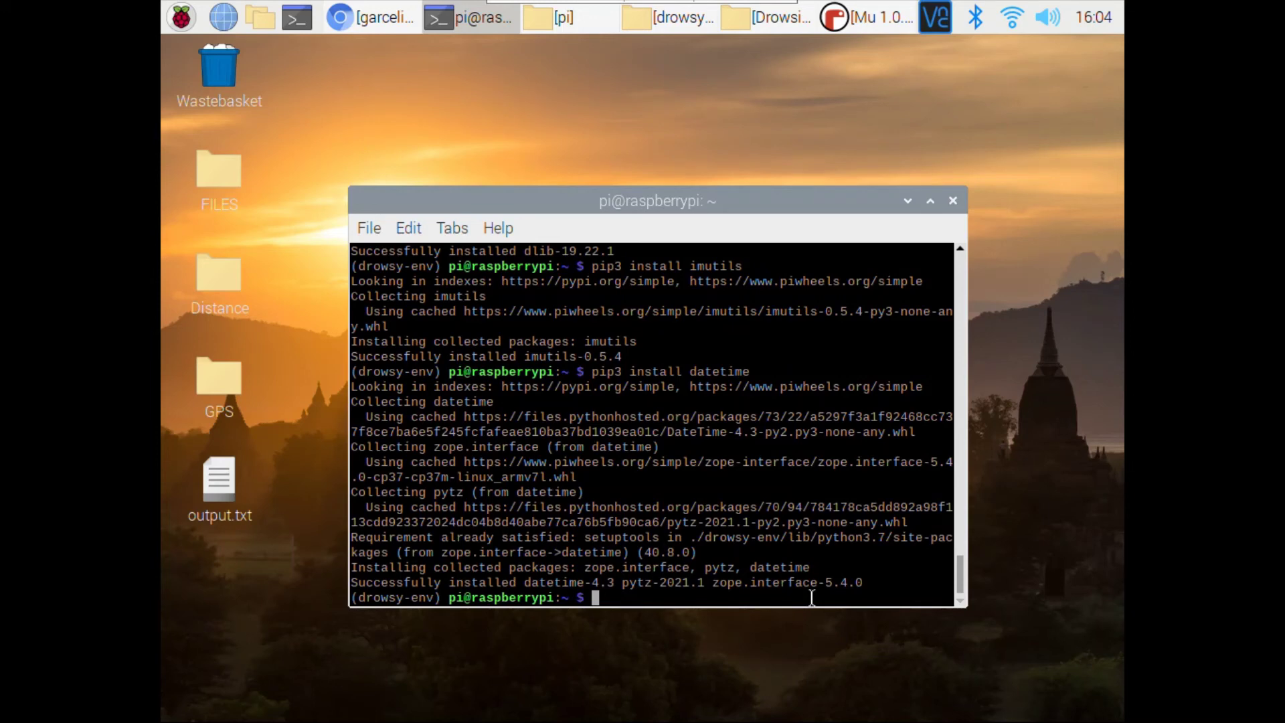
{"action": "scroll", "coordinate": [788, 593], "scroll_direction": "up", "scroll_amount": 3}
{"action": "scroll", "coordinate": [788, 593], "scroll_direction": "down", "scroll_amount": 3}
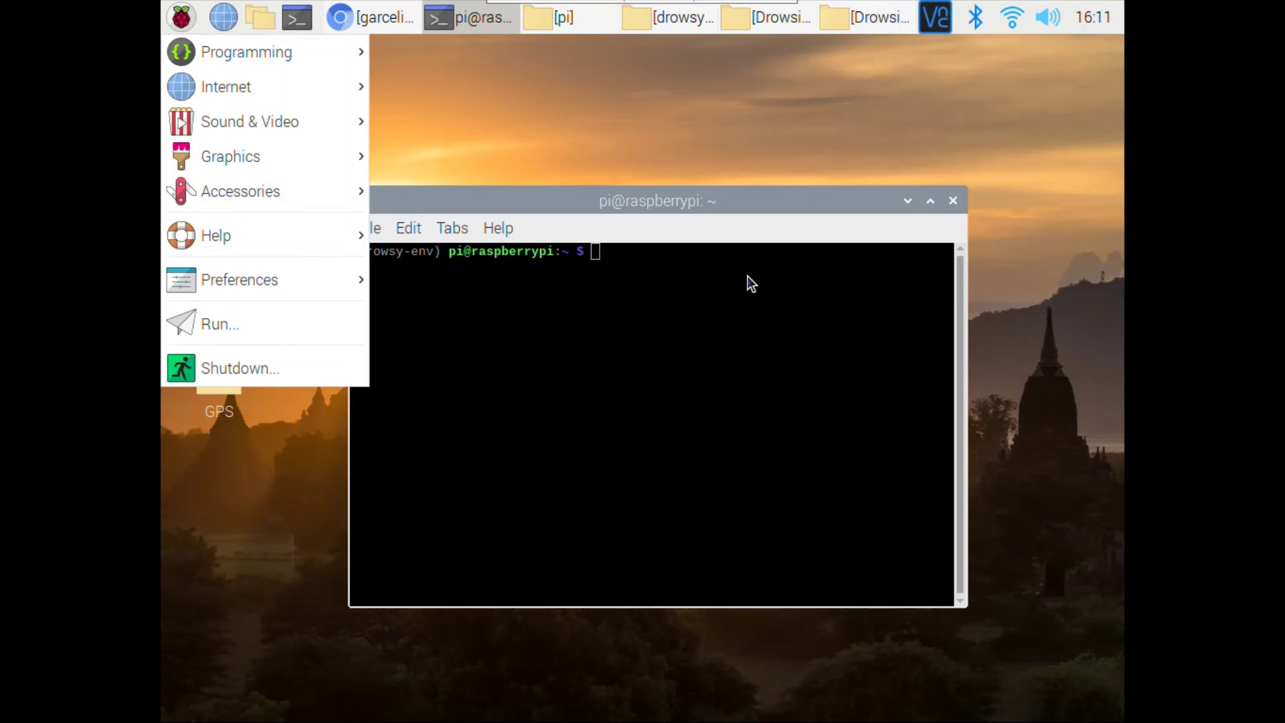
Change the terminal's working directory to drowsy-env and from there into its Drowsiness_Detector folder
{"action": "left_click", "coordinate": [748, 276]}
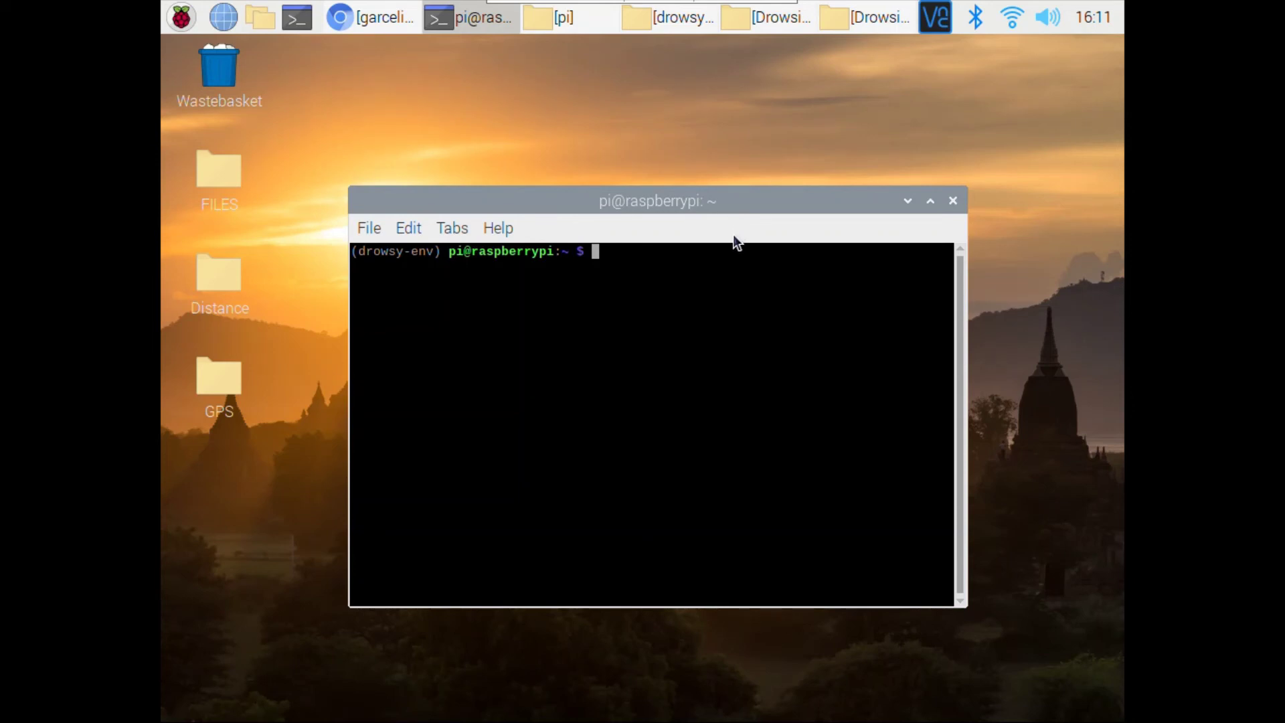
{"action": "type", "text": "cd dr"}
{"action": "key", "text": "Tab"}
{"action": "key", "text": "Return"}
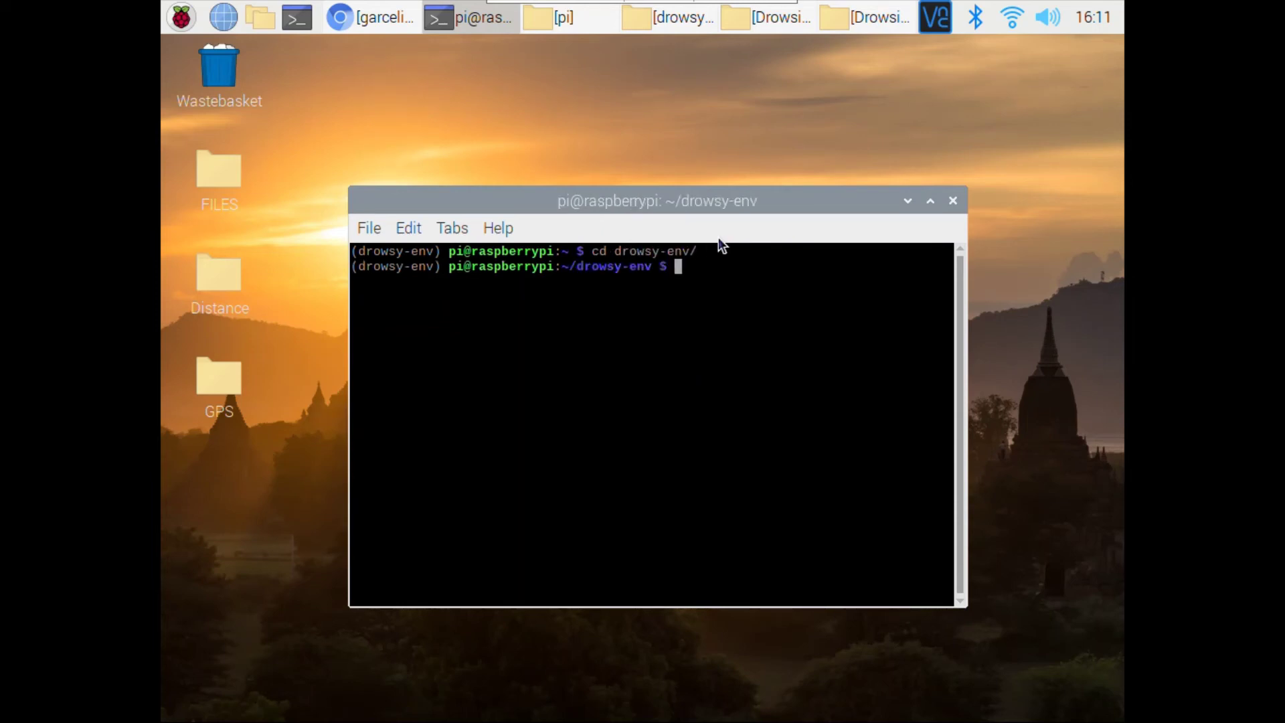
{"action": "type", "text": "cd D"}
{"action": "key", "text": "Tab"}
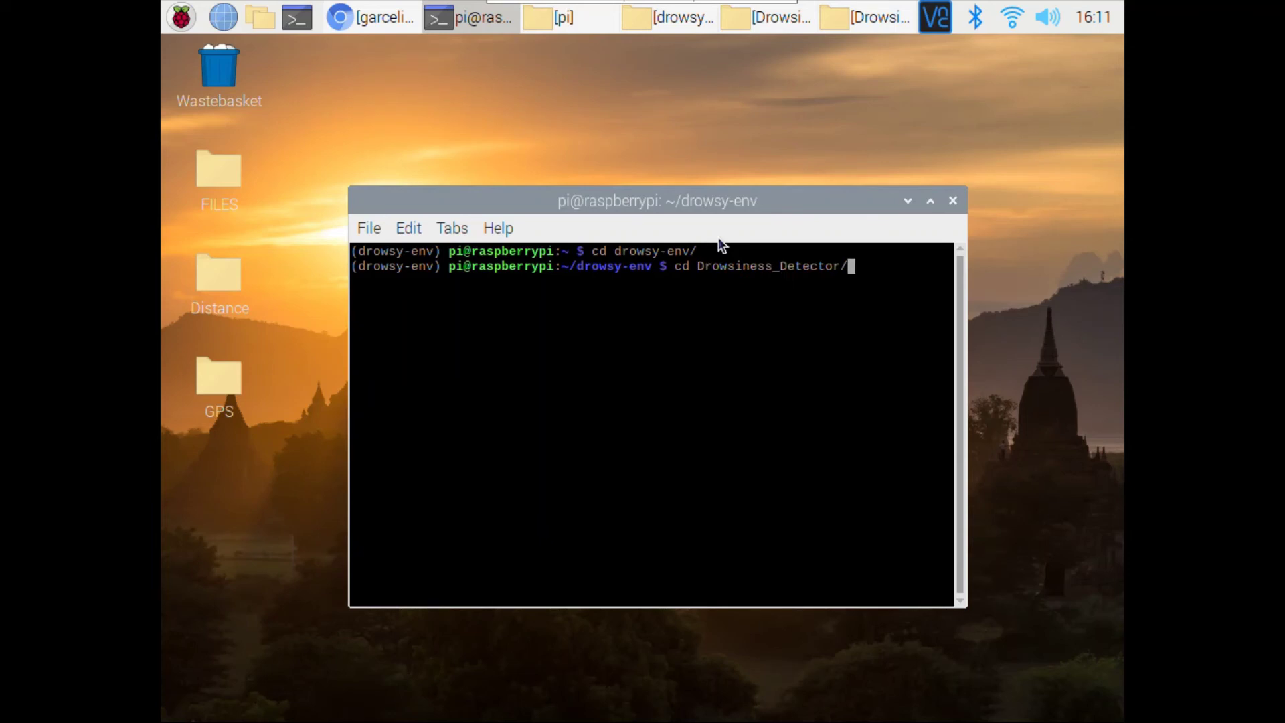
{"action": "key", "text": "Return"}
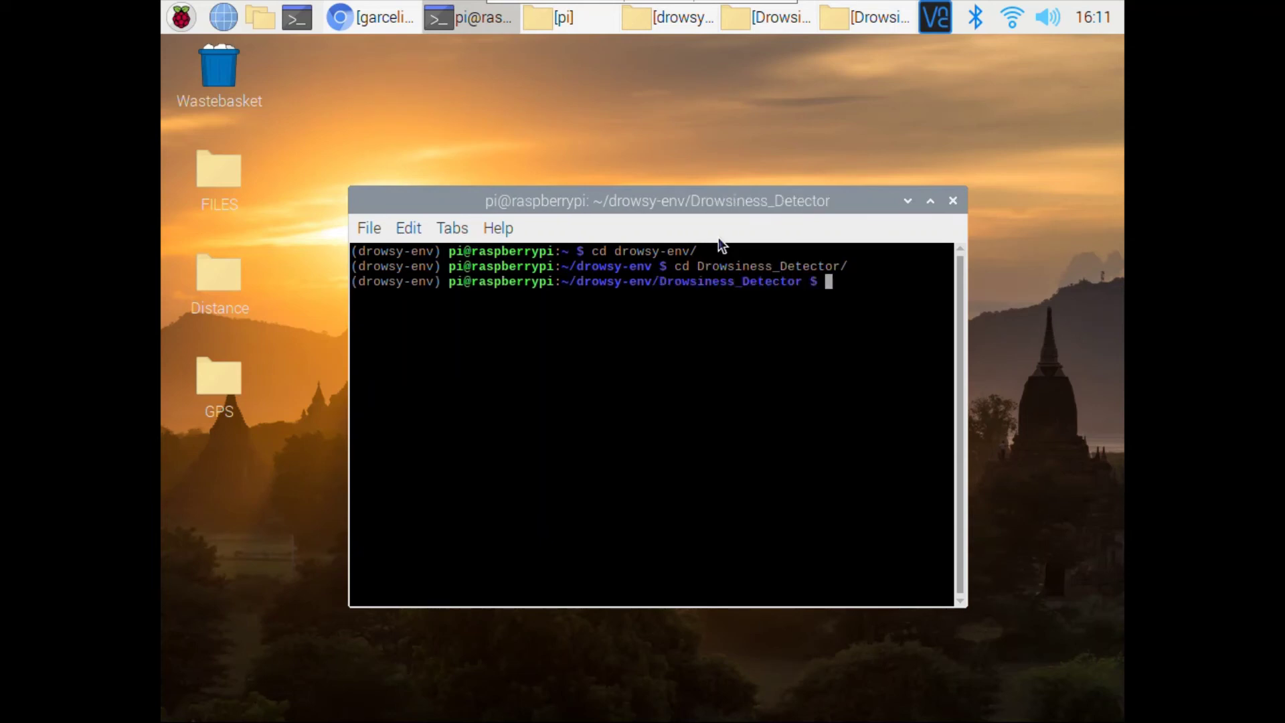
Run new_main.py with python3 to test the drowsiness detector on the live camera feed, and quit the program
{"action": "type", "text": "python3 new"}
{"action": "key", "text": "Tab"}
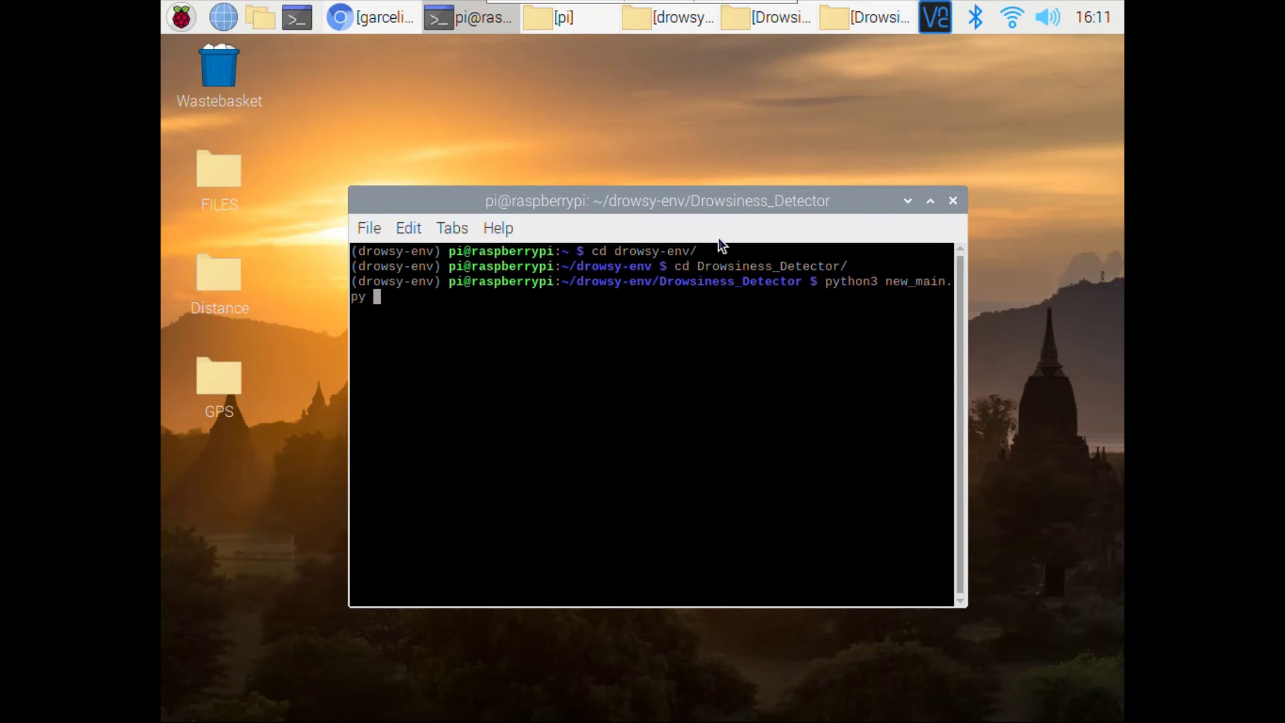
{"action": "key", "text": "Return"}
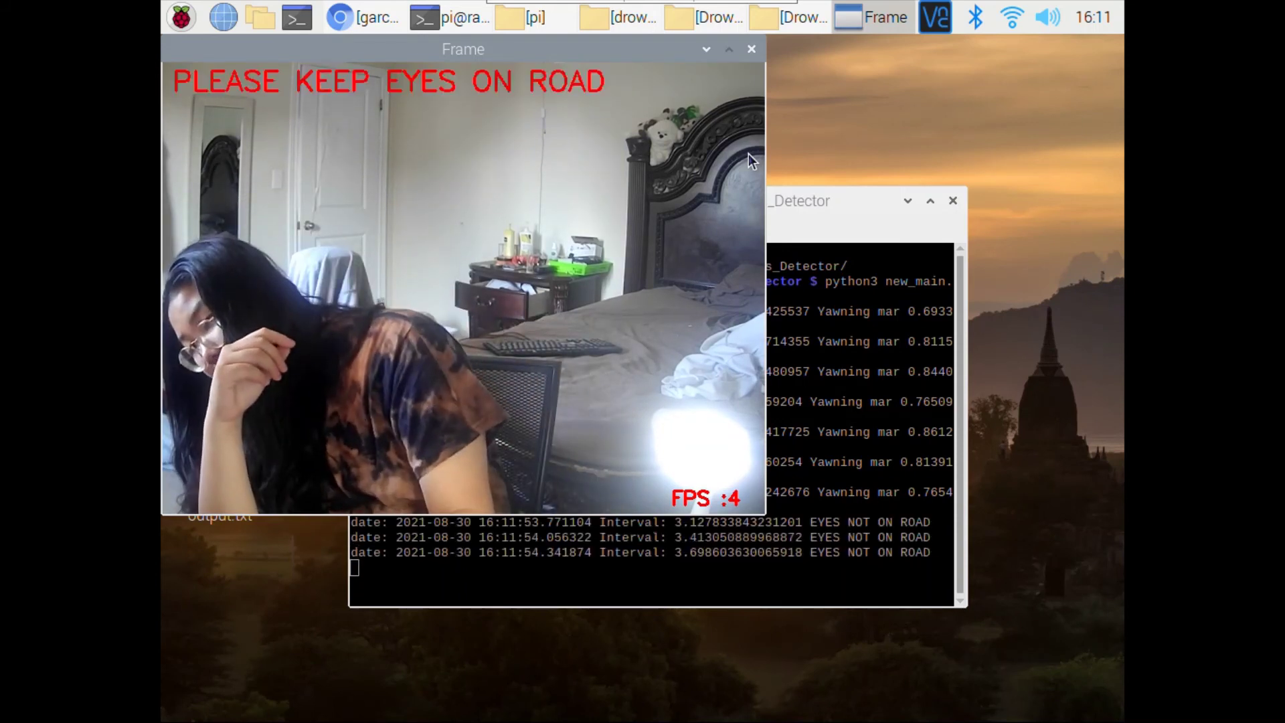
{"action": "key", "text": "q"}
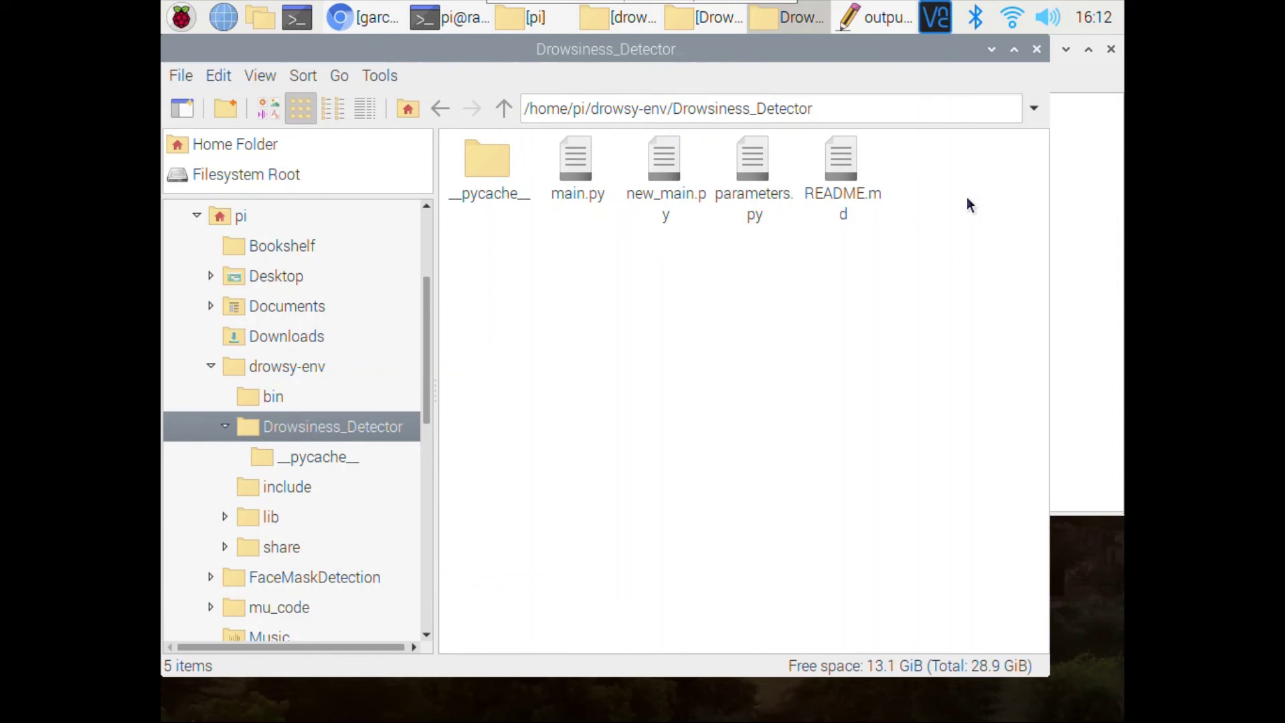
Open parameters.py from the Drowsiness_Detector folder in the file manager
{"action": "left_click", "coordinate": [760, 179]}
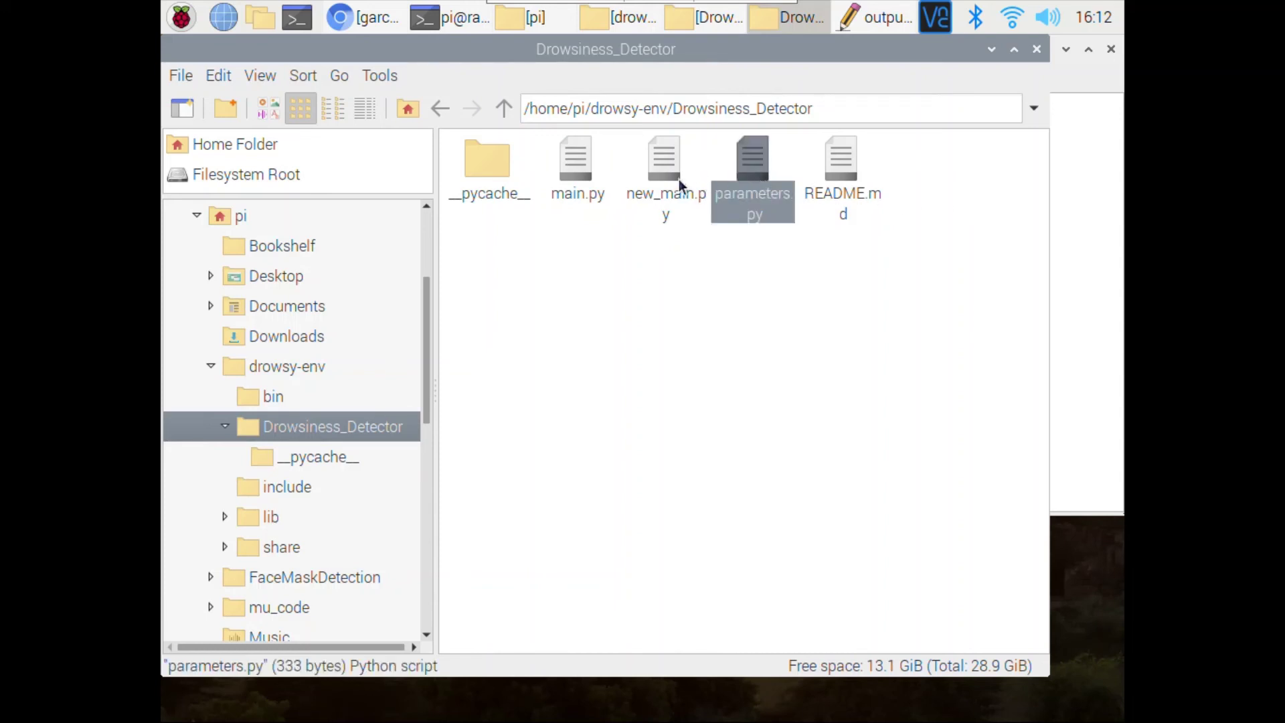
{"action": "left_click", "coordinate": [595, 225]}
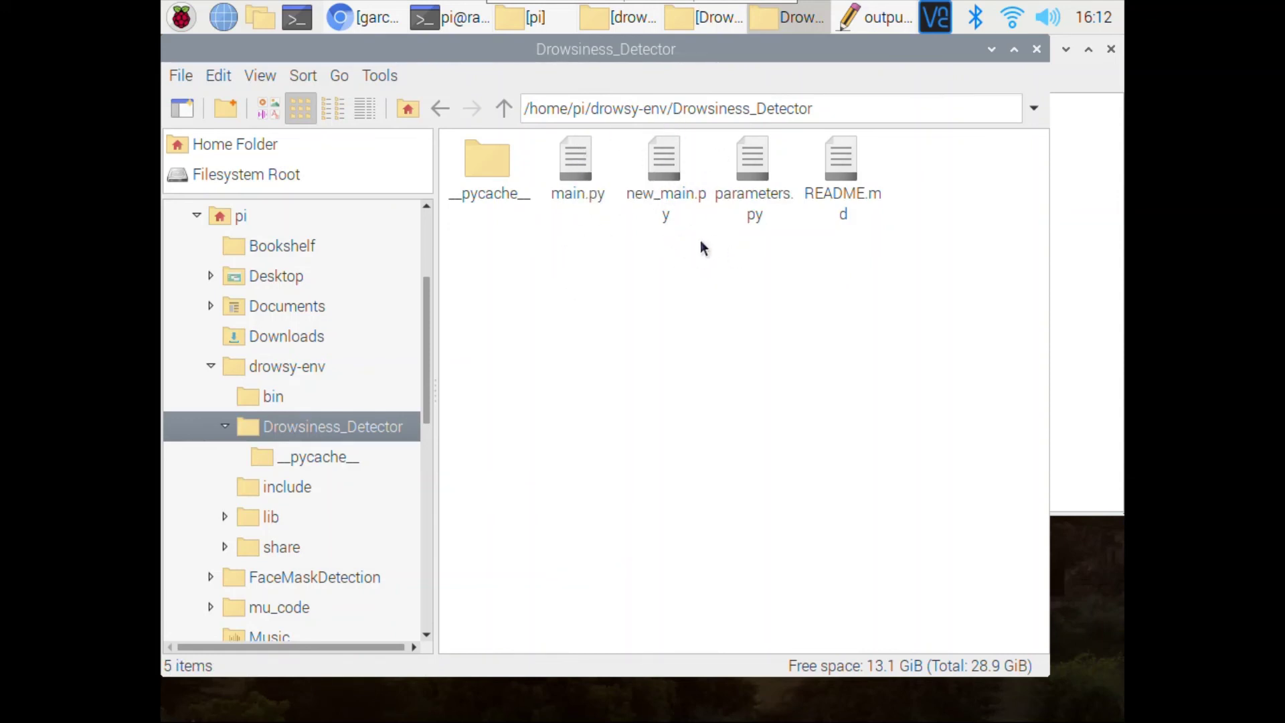
{"action": "left_click", "coordinate": [764, 175]}
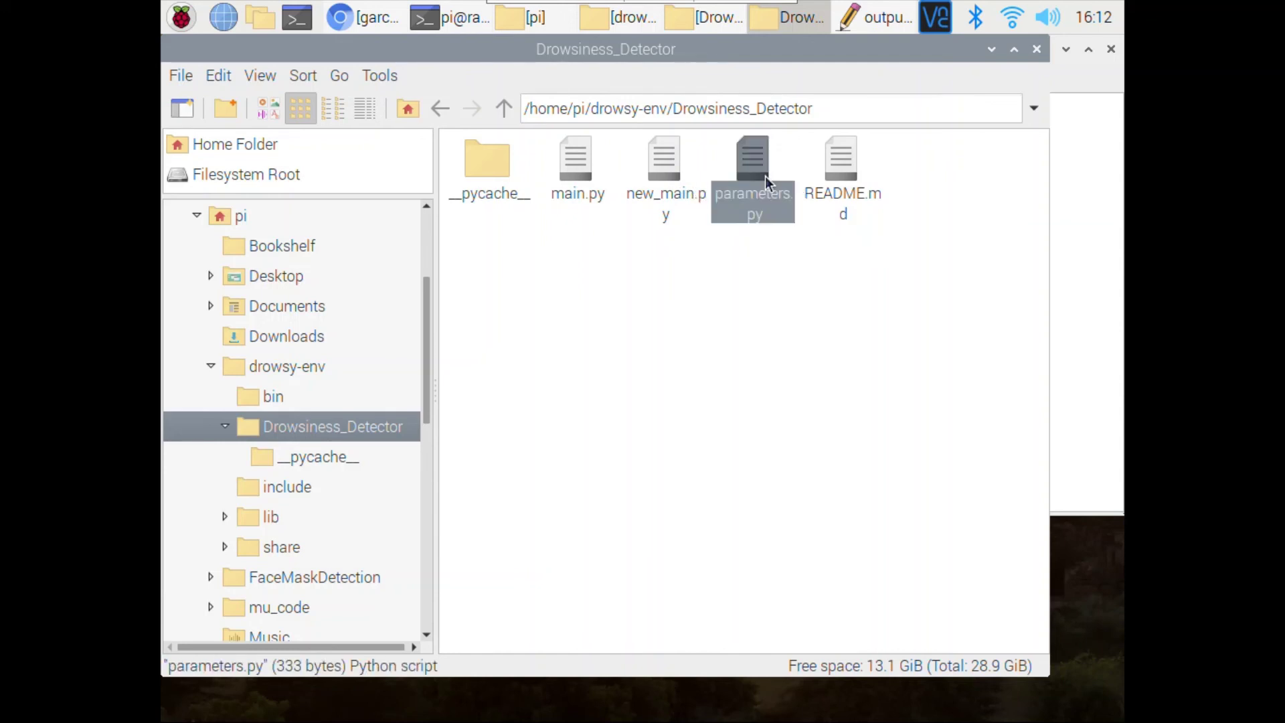
{"action": "right_click", "coordinate": [765, 176]}
{"action": "left_click", "coordinate": [785, 192]}
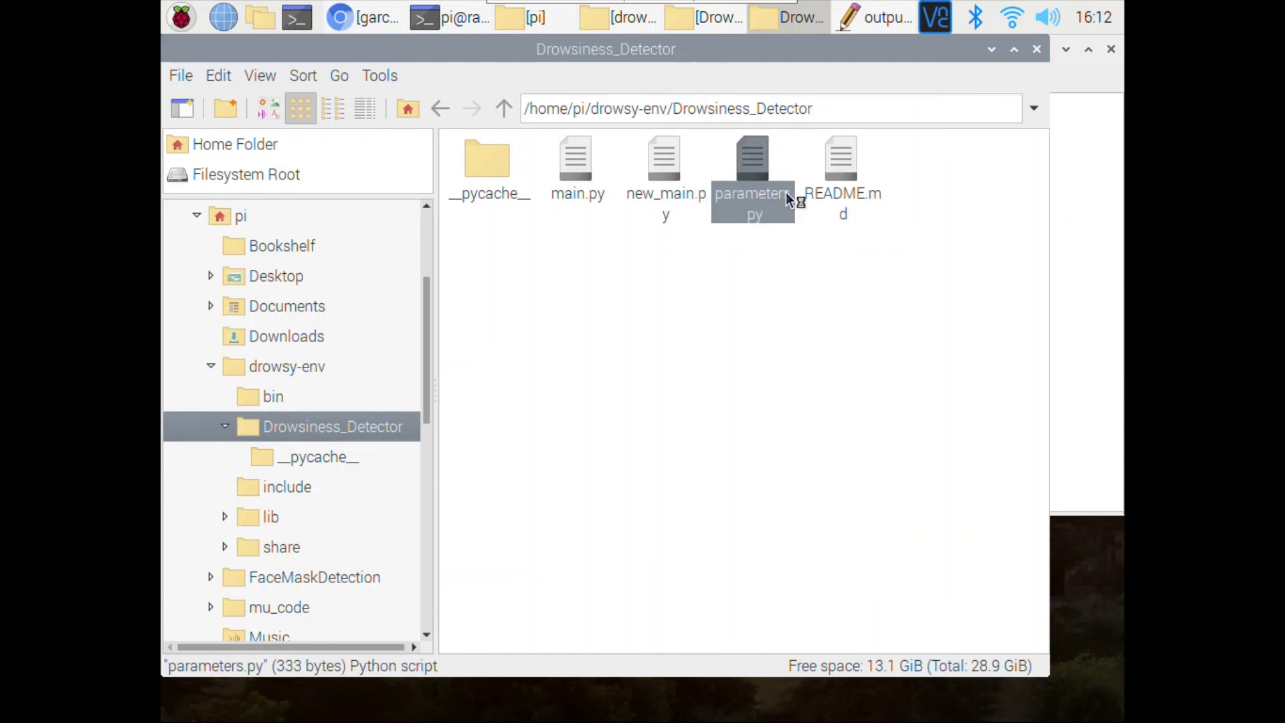